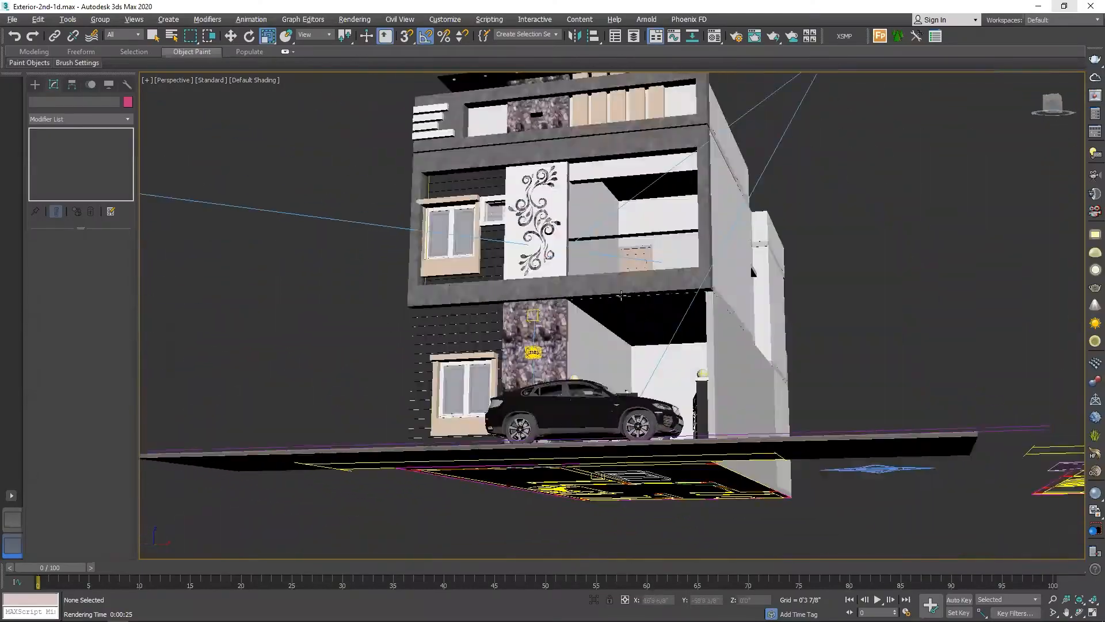
Step: Select the car in front of the house and move it along the road to just beyond the road's left end
{"action": "middle_click_drag", "start_coordinate": [641, 307], "coordinate": [633, 345], "text": "alt"}
{"action": "middle_click_drag", "start_coordinate": [634, 344], "coordinate": [674, 327]}
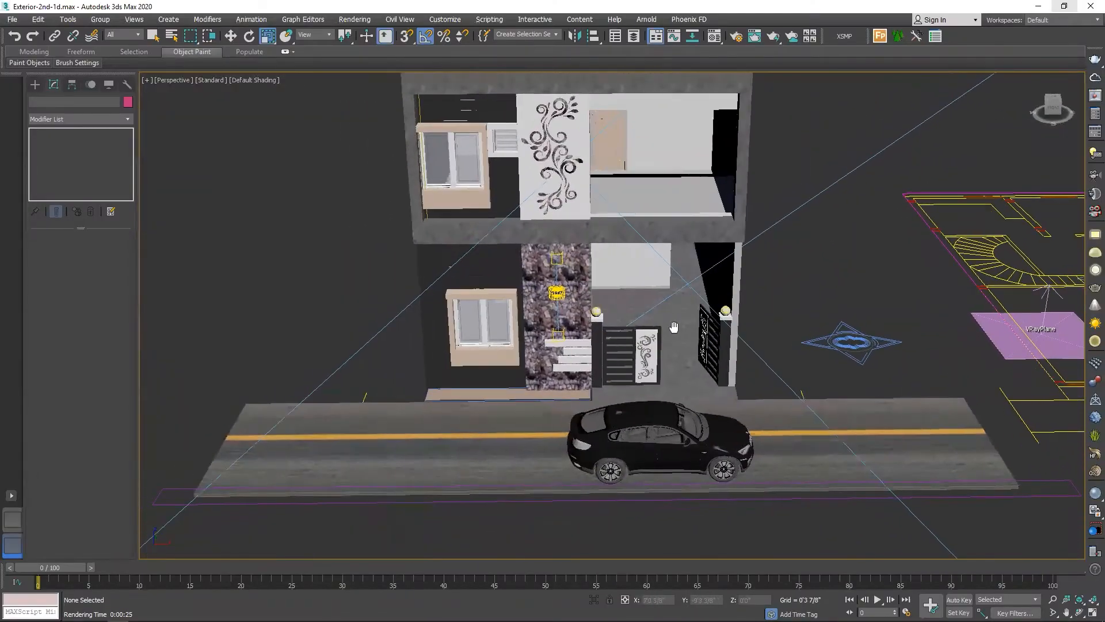
{"action": "left_click", "coordinate": [648, 434]}
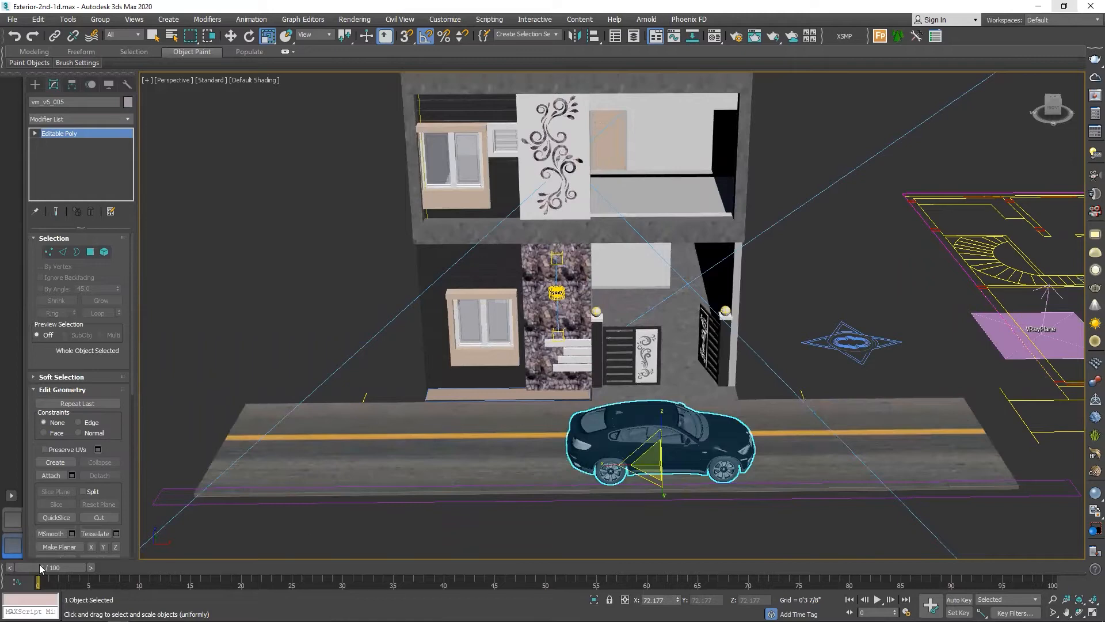
{"action": "left_click_drag", "start_coordinate": [51, 569], "coordinate": [471, 567]}
{"action": "key", "text": "Home"}
{"action": "key", "text": "r"}
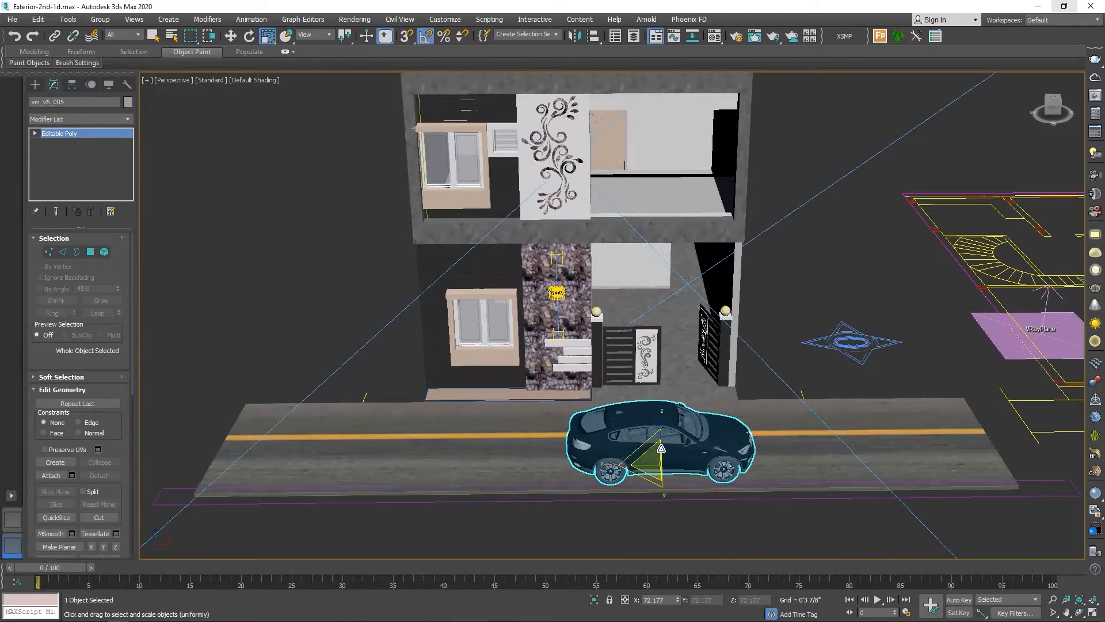
{"action": "key", "text": "w"}
{"action": "scroll", "coordinate": [662, 448], "scroll_direction": "down", "scroll_amount": 3}
{"action": "left_click_drag", "start_coordinate": [707, 448], "coordinate": [344, 447]}
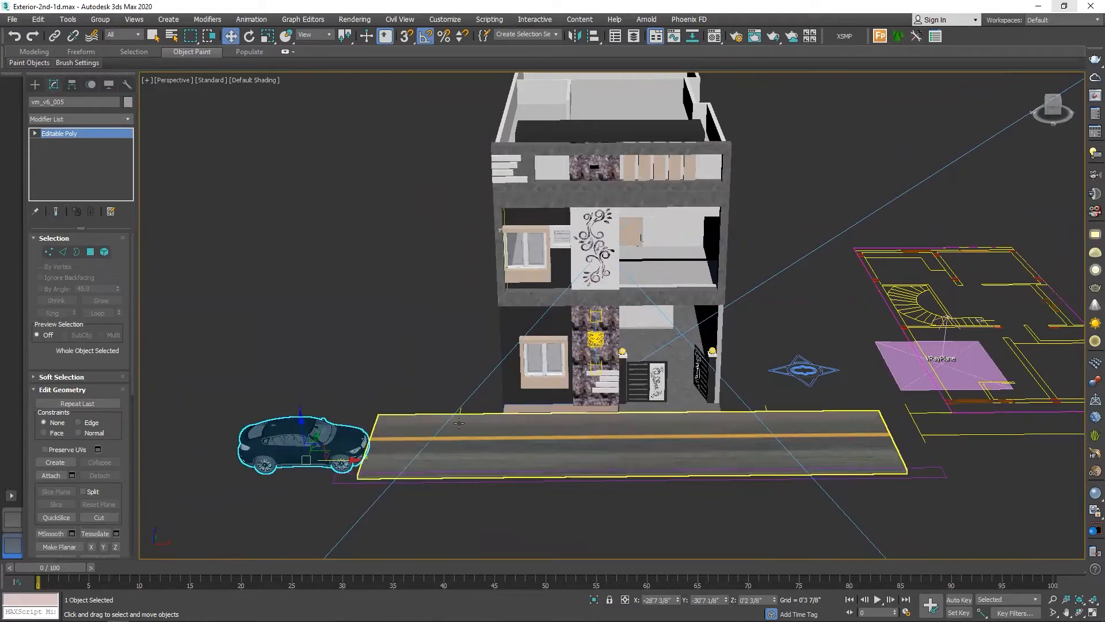
Step: Enable Auto Key and key the car at frame 0, placed farther left of the road at about X -47'
{"action": "left_click", "coordinate": [958, 600]}
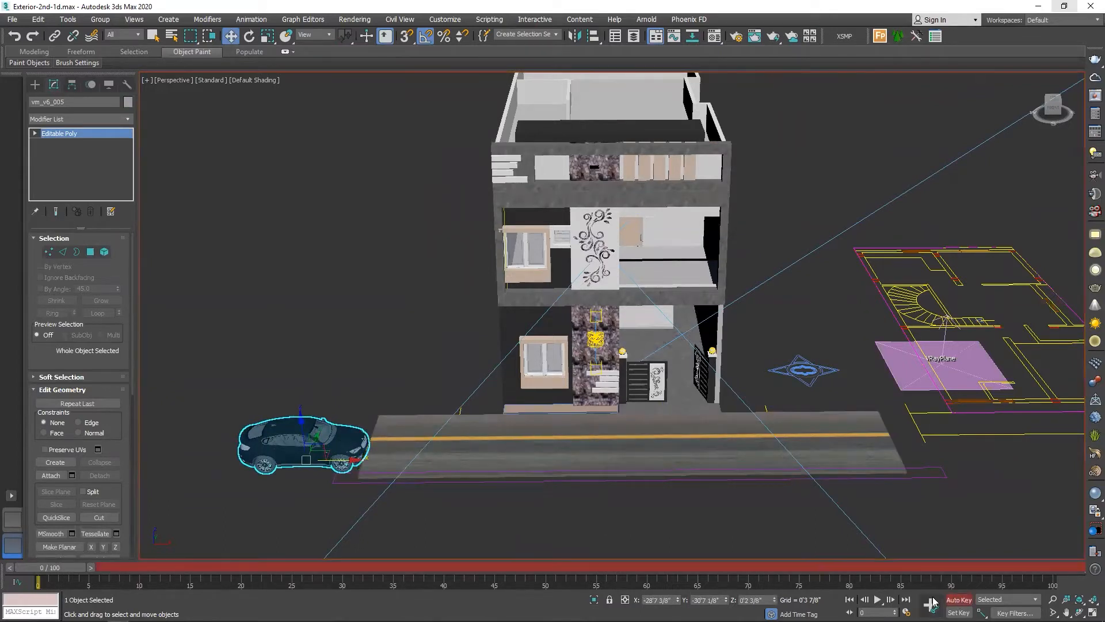
{"action": "left_click", "coordinate": [932, 604]}
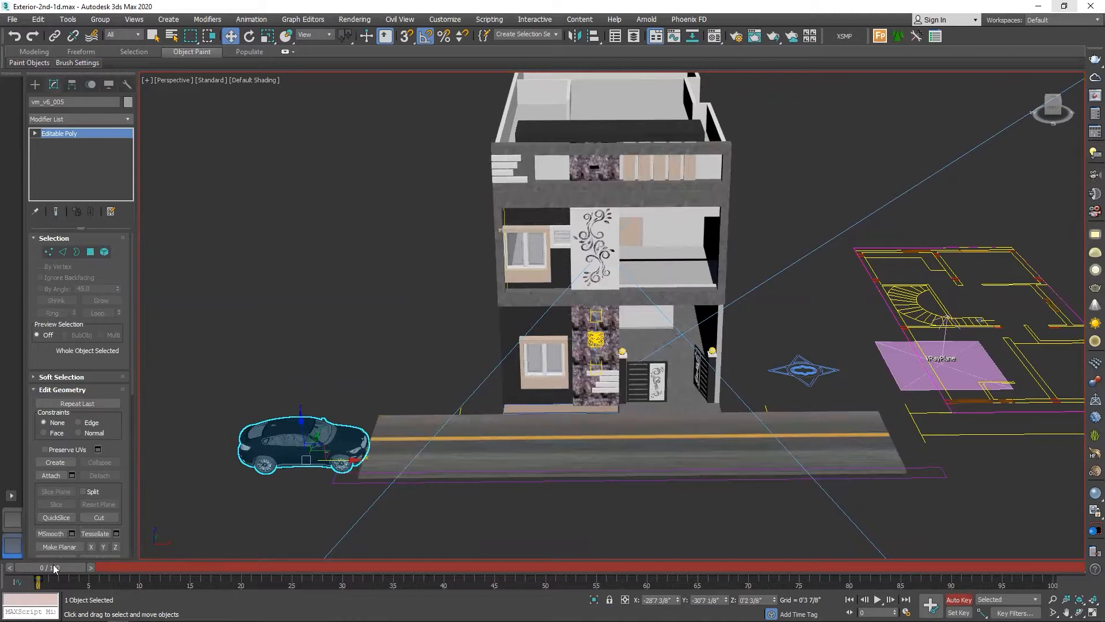
{"action": "mouse_move", "coordinate": [55, 569]}
{"action": "left_mouse_down"}
{"action": "mouse_move", "coordinate": [823, 530]}
{"action": "mouse_move", "coordinate": [35, 562]}
{"action": "mouse_move", "coordinate": [633, 549]}
{"action": "mouse_move", "coordinate": [55, 567]}
{"action": "left_mouse_up"}
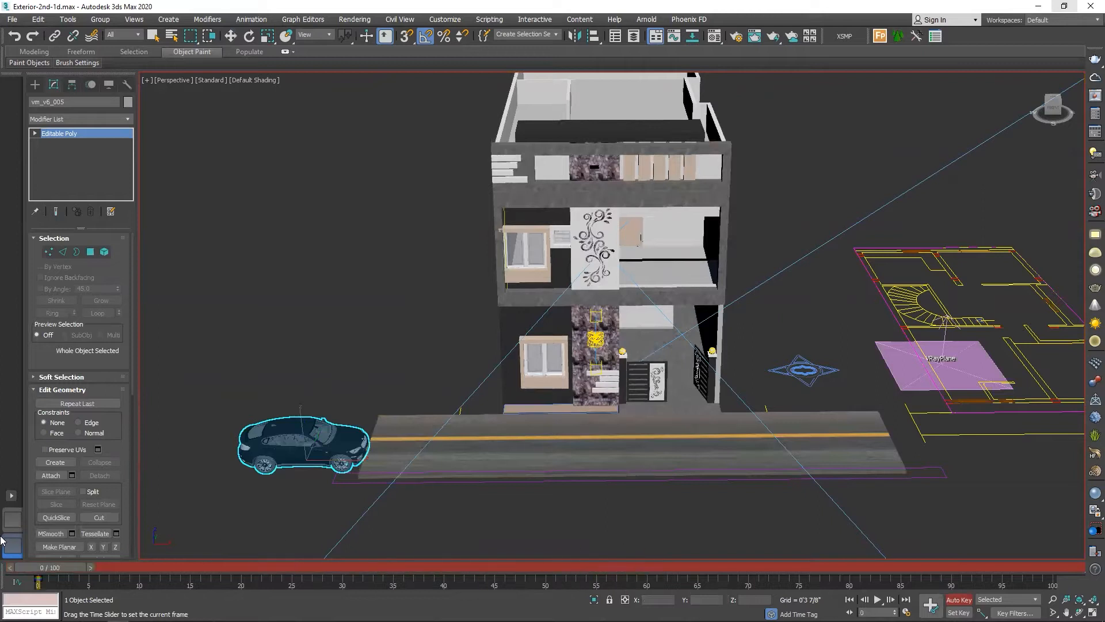
{"action": "key", "text": "w"}
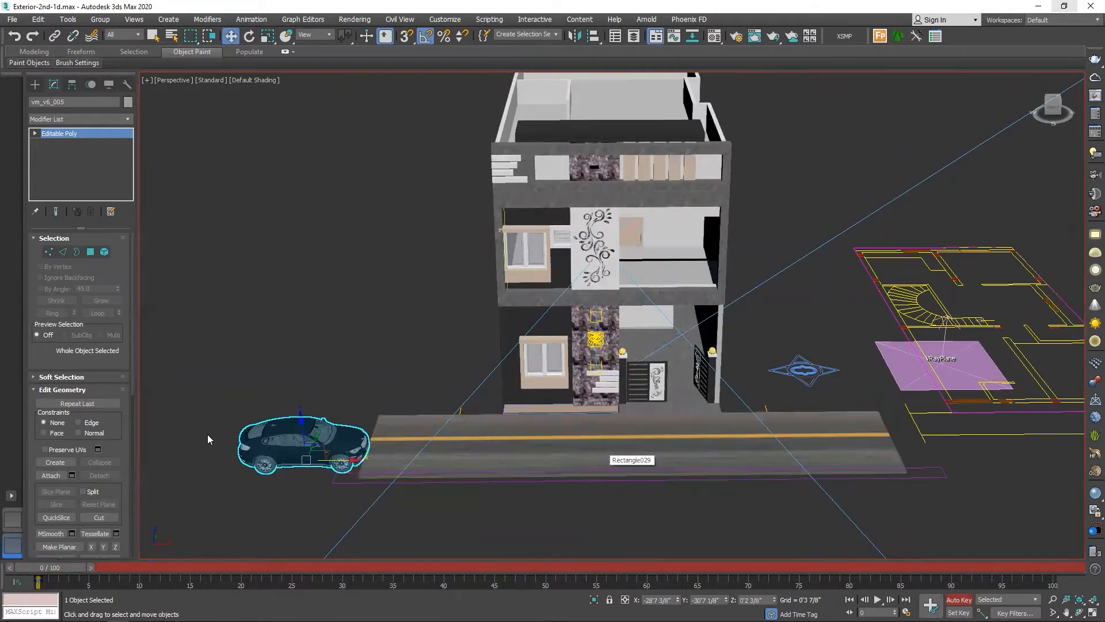
{"action": "scroll", "coordinate": [524, 458], "scroll_direction": "down", "scroll_amount": 3}
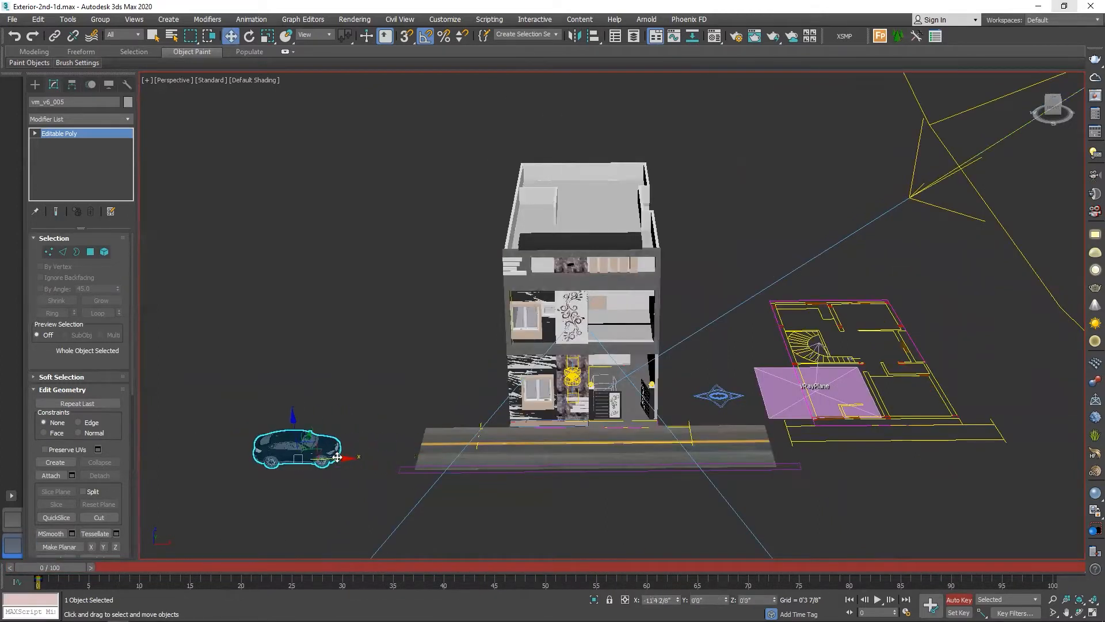
{"action": "left_click_drag", "start_coordinate": [425, 456], "coordinate": [286, 459]}
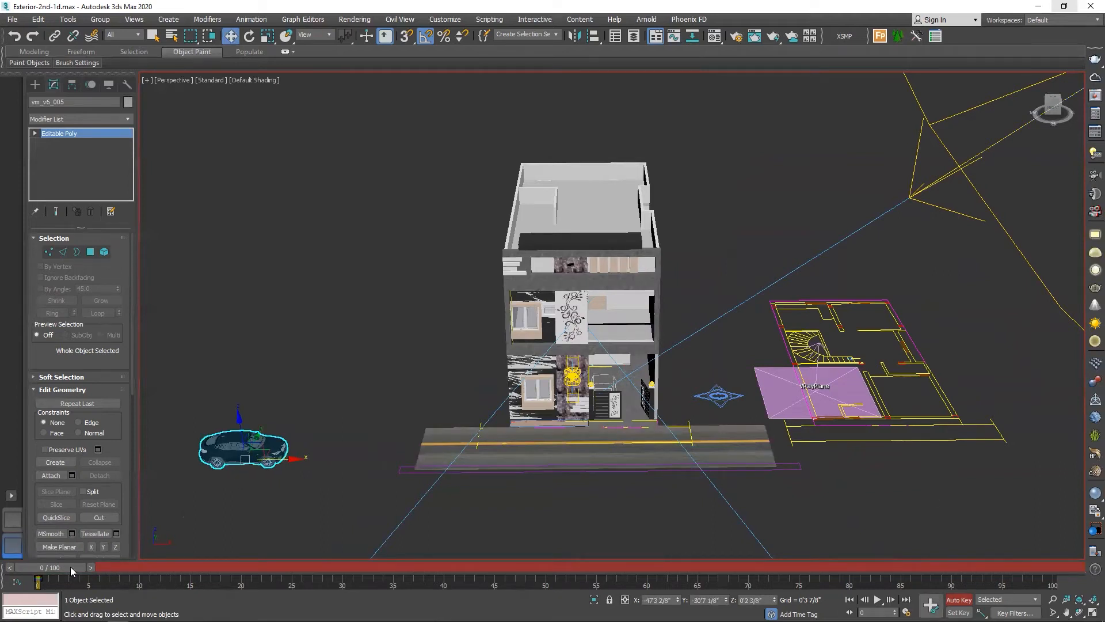
Step: At frame 10, move the car to the road's right end at about X 17'8" and check it in the VRayCam002 view
{"action": "left_click_drag", "start_coordinate": [70, 566], "coordinate": [166, 572]}
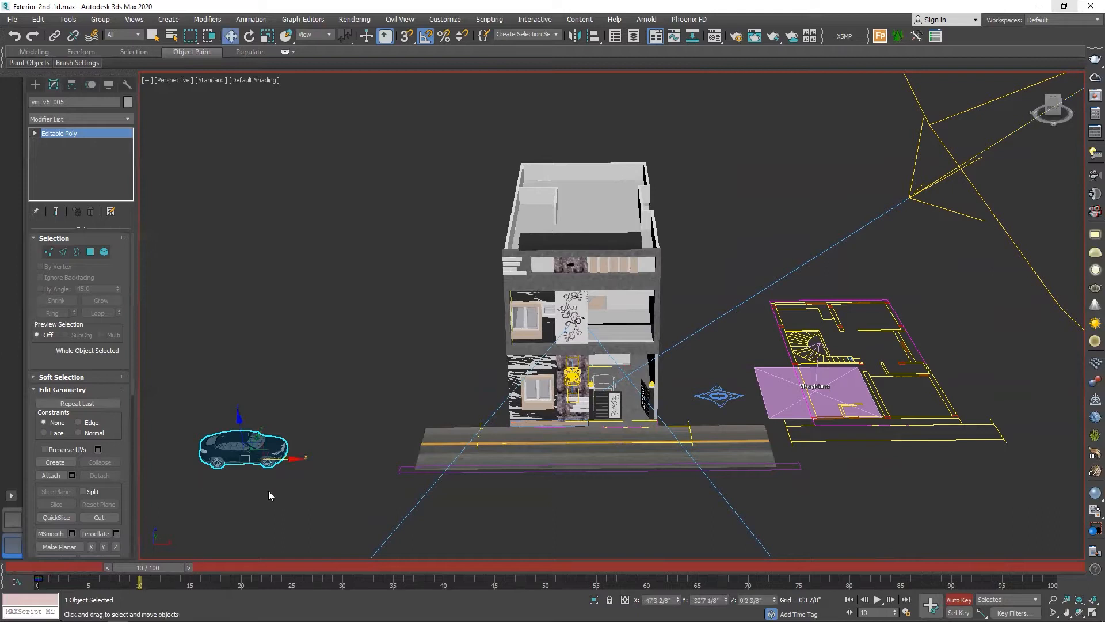
{"action": "left_click_drag", "start_coordinate": [270, 494], "coordinate": [748, 493]}
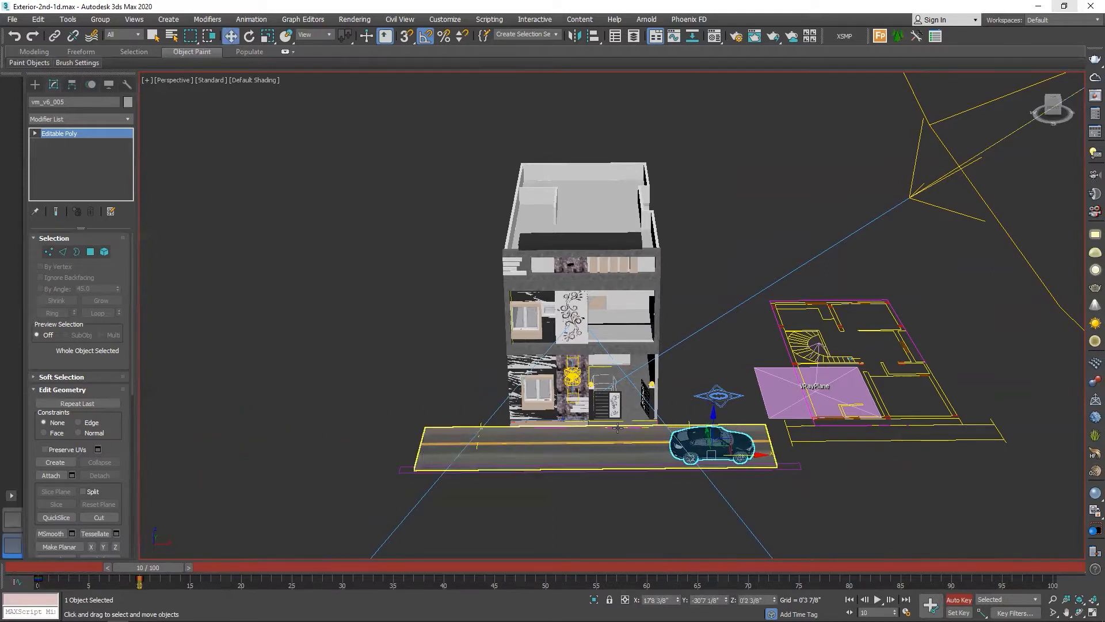
{"action": "key", "text": "alt+w"}
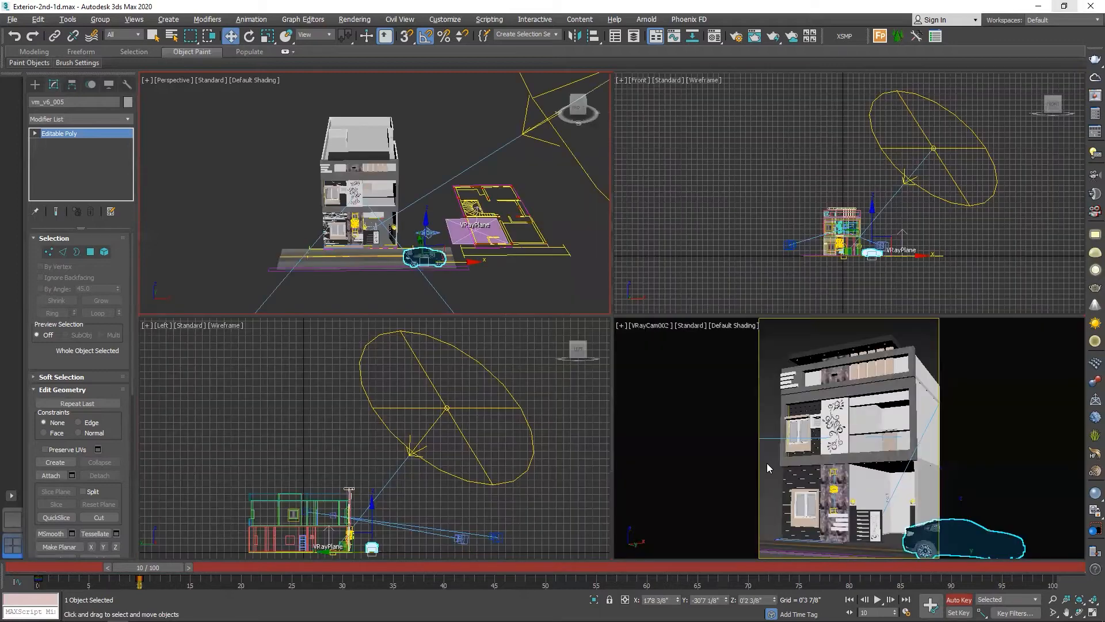
{"action": "key", "text": "alt+w"}
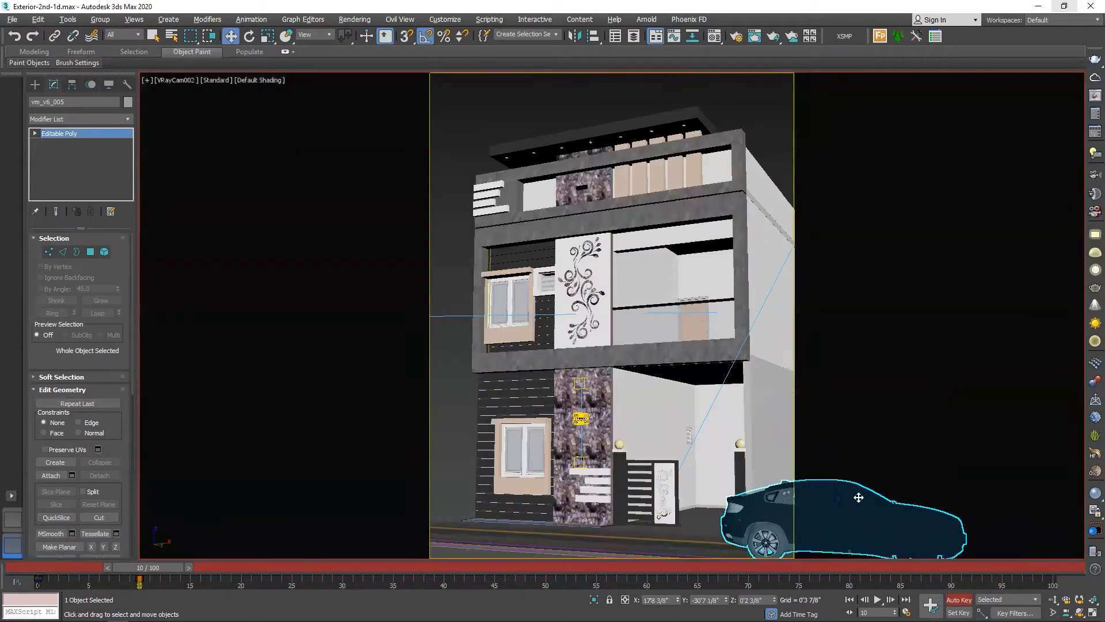
Step: Shift the car farther out of the camera frame at frame 10, to about X 20', and turn off Auto Key
{"action": "key", "text": "alt+w"}
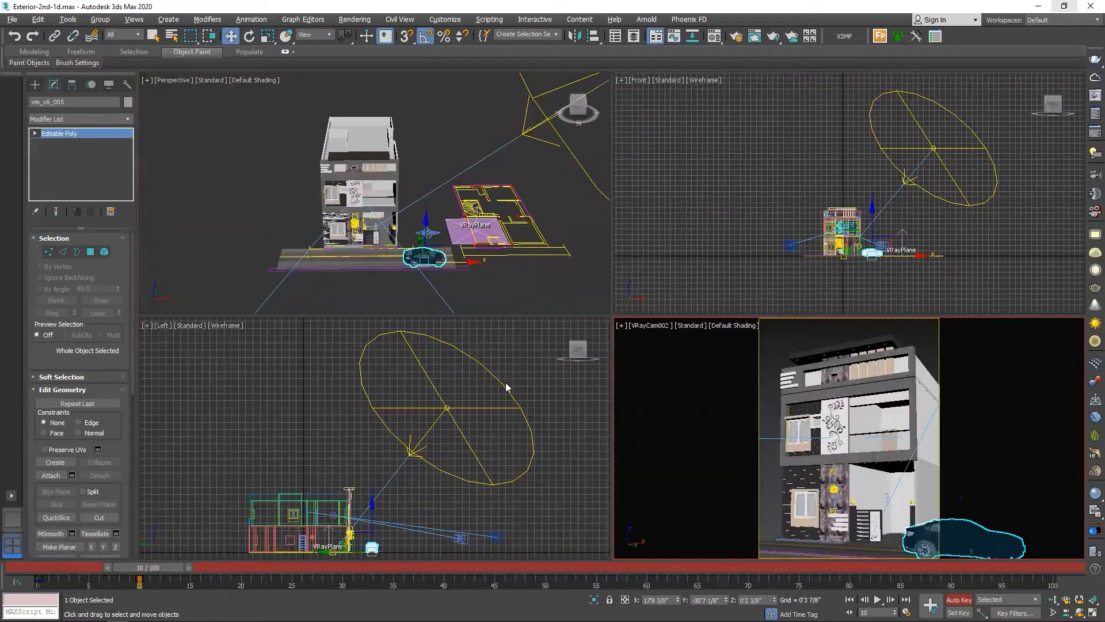
{"action": "left_click", "coordinate": [443, 269]}
{"action": "left_click_drag", "start_coordinate": [452, 266], "coordinate": [461, 267]}
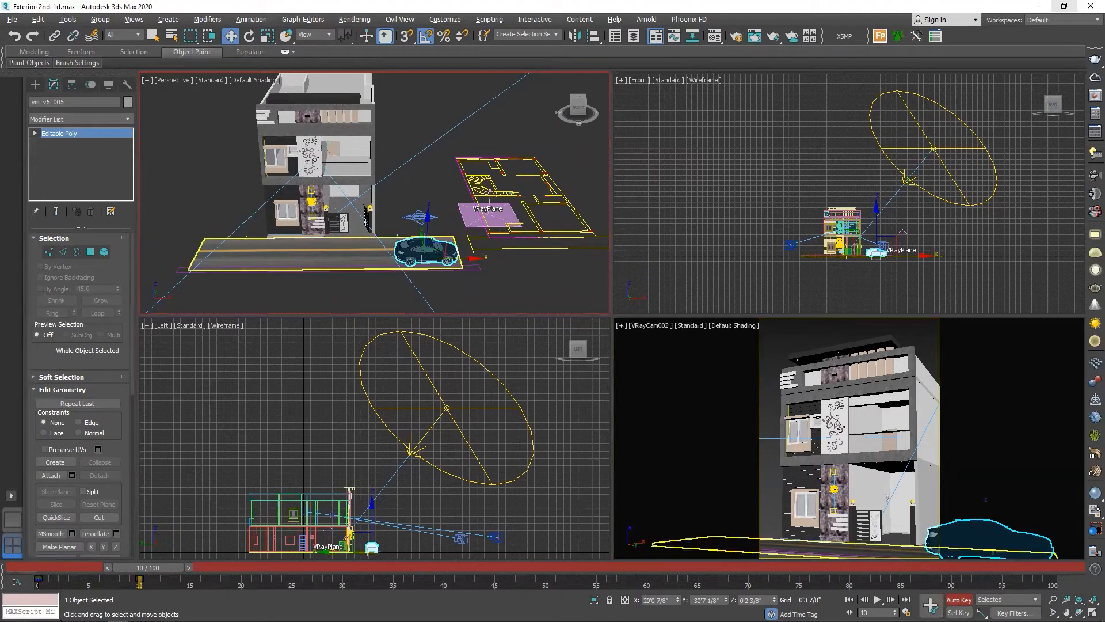
{"action": "left_click_drag", "start_coordinate": [145, 568], "coordinate": [153, 588]}
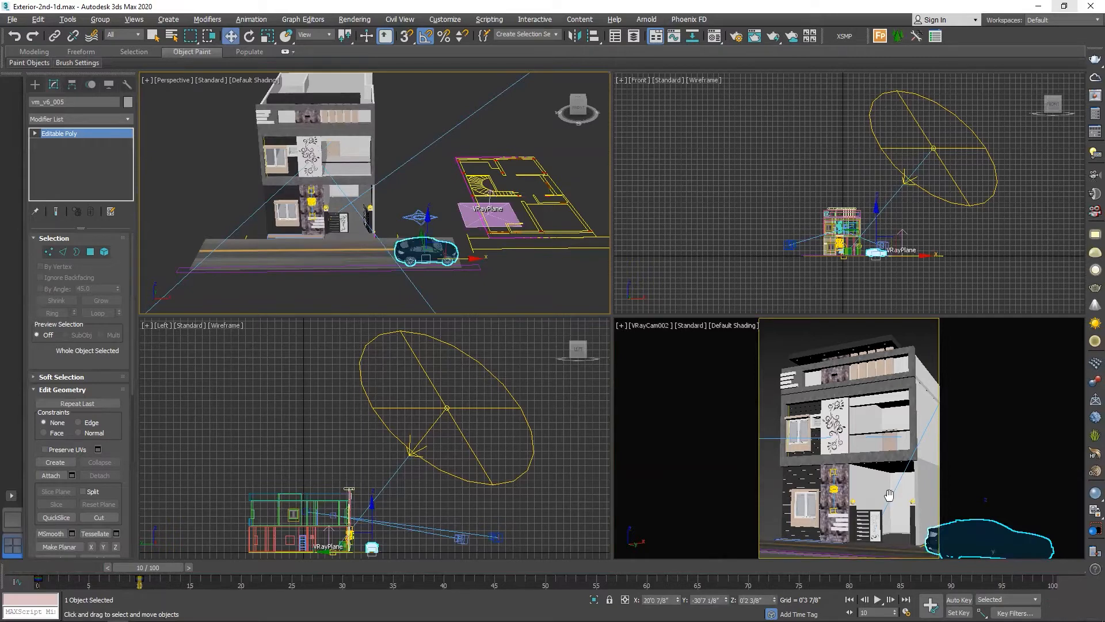
Step: Maximize the VRayCam002 view and go to frame 7, where the car passes in front of the house
{"action": "right_click", "coordinate": [888, 496]}
{"action": "key", "text": "alt+w"}
{"action": "left_click_drag", "start_coordinate": [154, 570], "coordinate": [124, 578]}
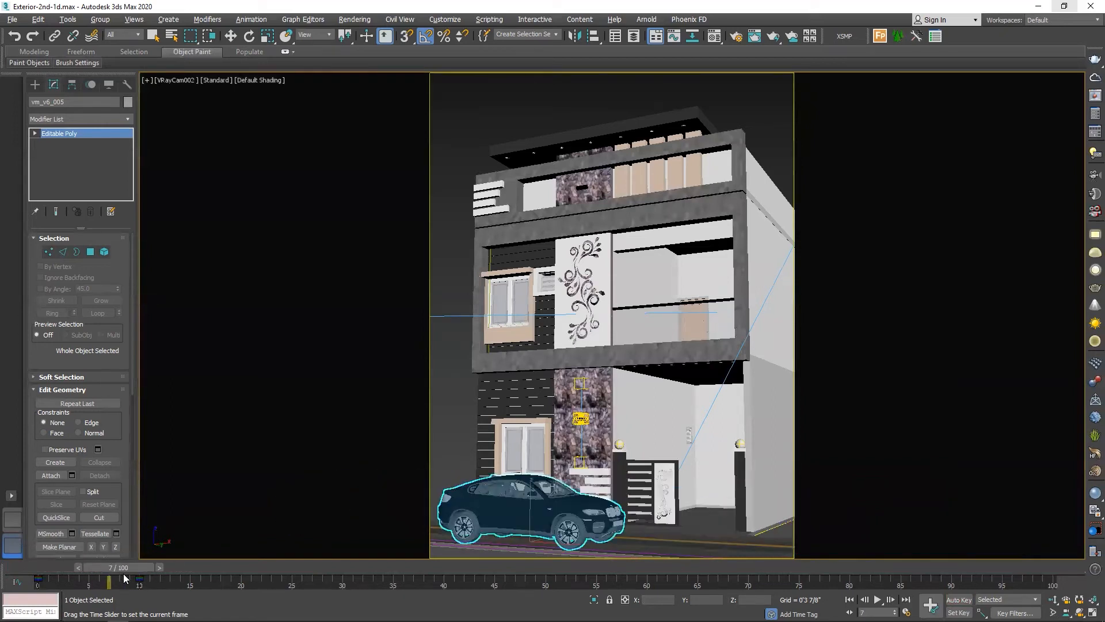
{"action": "key", "text": "w"}
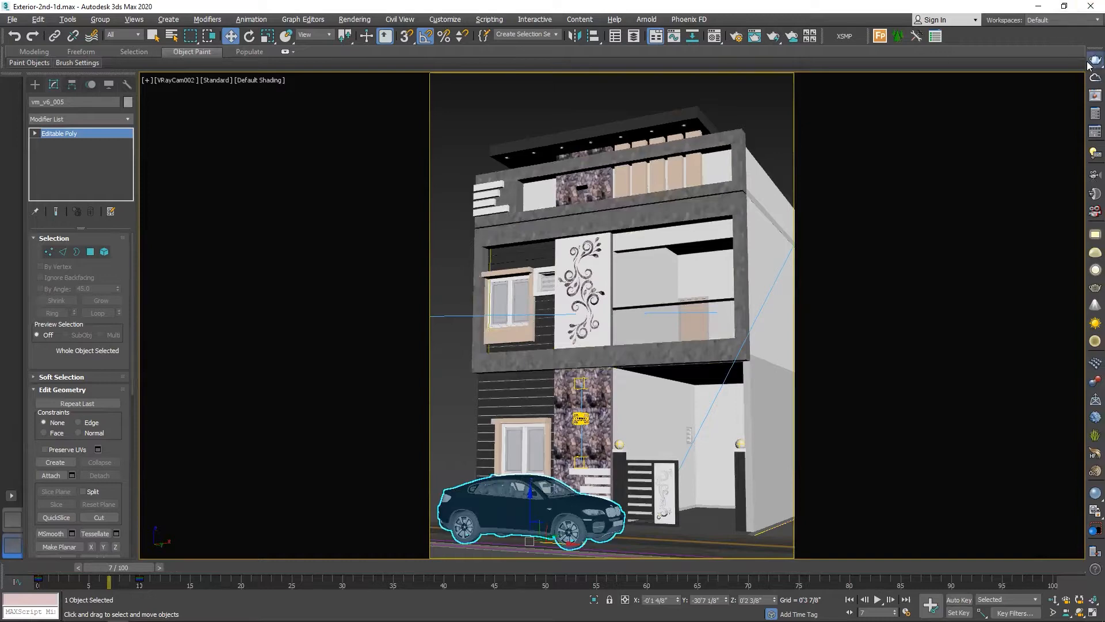
Step: Open the V-Ray frame buffer, move it clear of the scene, and start an interactive render of the camera view
{"action": "left_click", "coordinate": [1090, 97]}
{"action": "left_click", "coordinate": [741, 107]}
{"action": "left_click_drag", "start_coordinate": [573, 87], "coordinate": [856, 86]}
{"action": "double_click", "coordinate": [864, 282]}
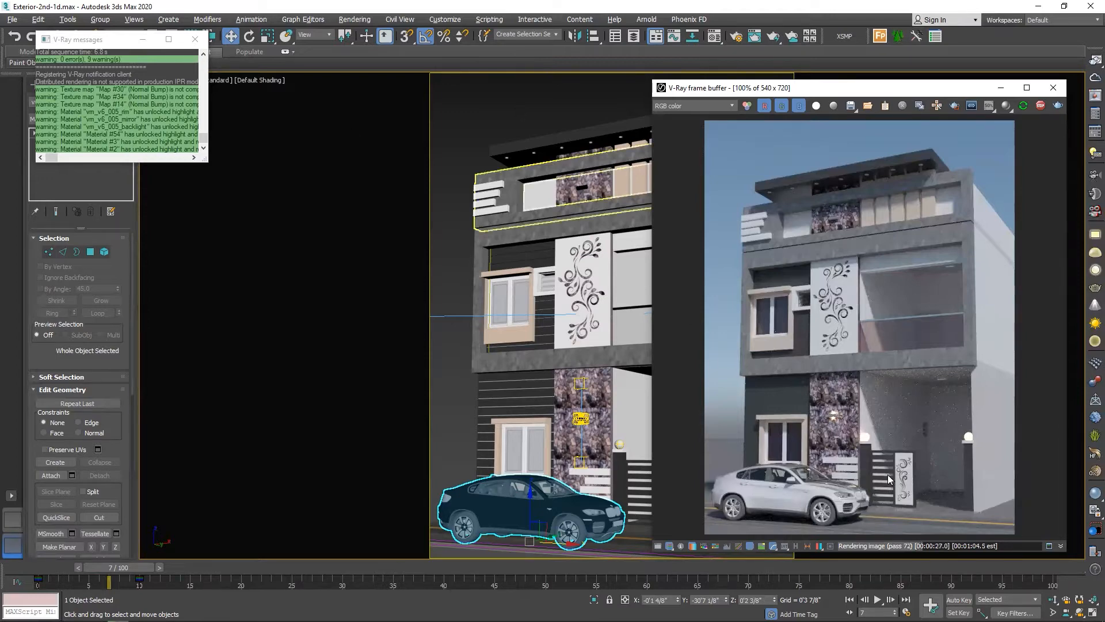
Step: Return to the four-view layout, select the V-Ray camera in front of the house, and move the frame buffer aside
{"action": "key", "text": "alt+w"}
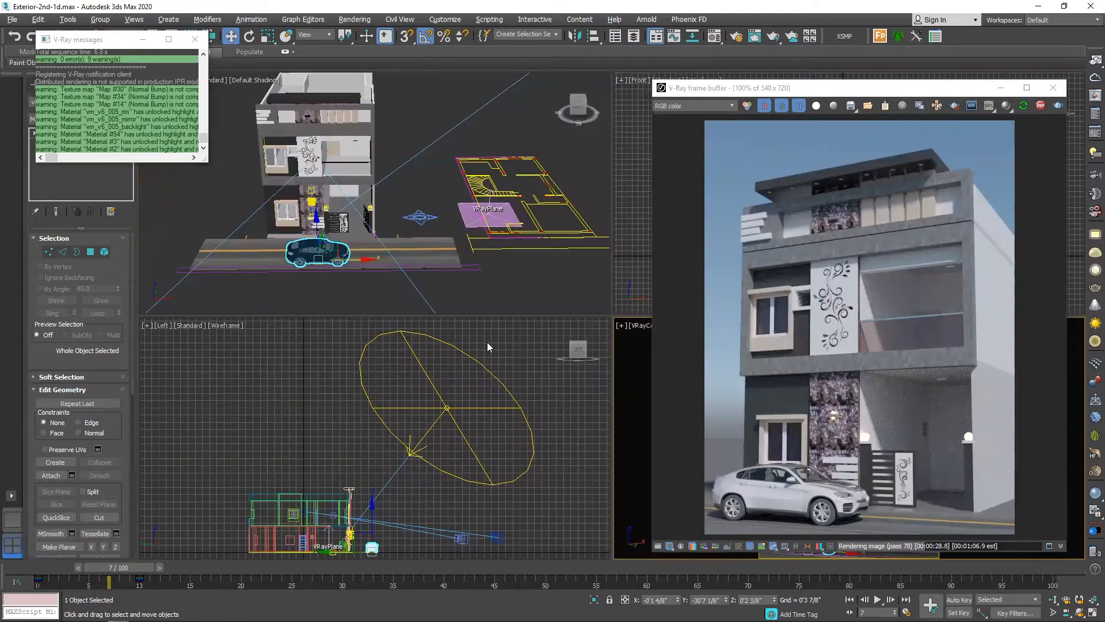
{"action": "scroll", "coordinate": [336, 242], "scroll_direction": "down", "scroll_amount": 5}
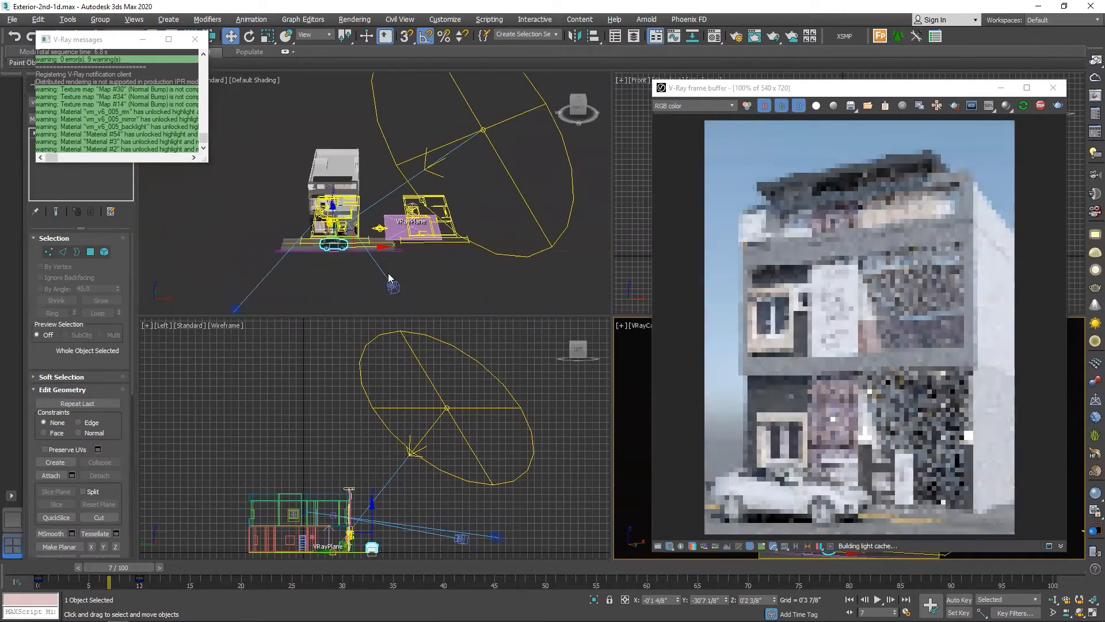
{"action": "middle_click_drag", "start_coordinate": [387, 277], "coordinate": [429, 285], "text": "alt"}
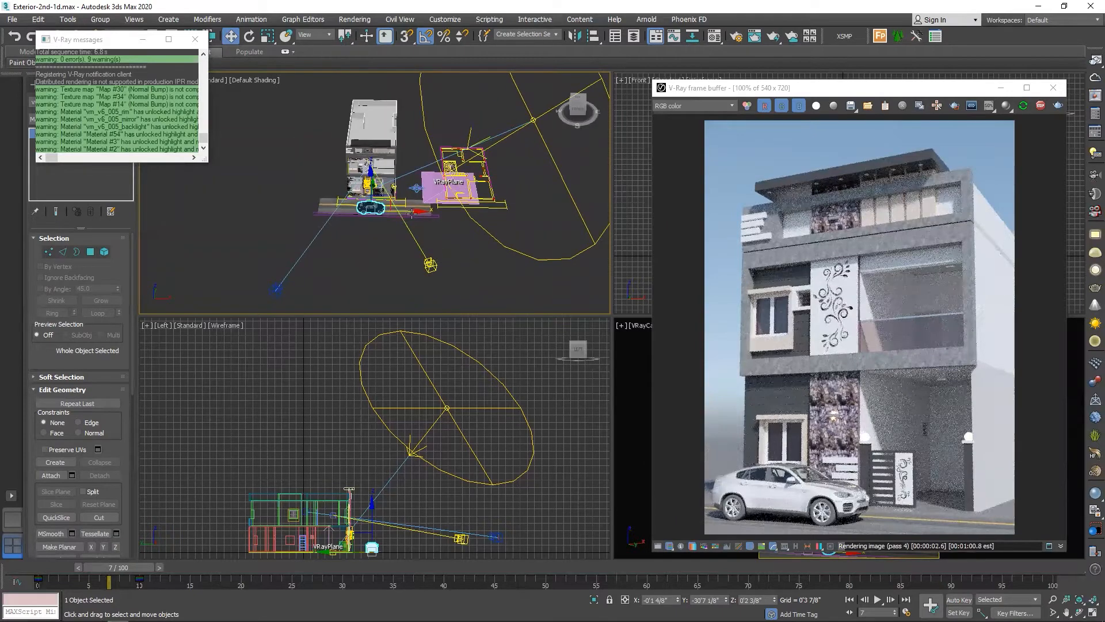
{"action": "left_click", "coordinate": [430, 265]}
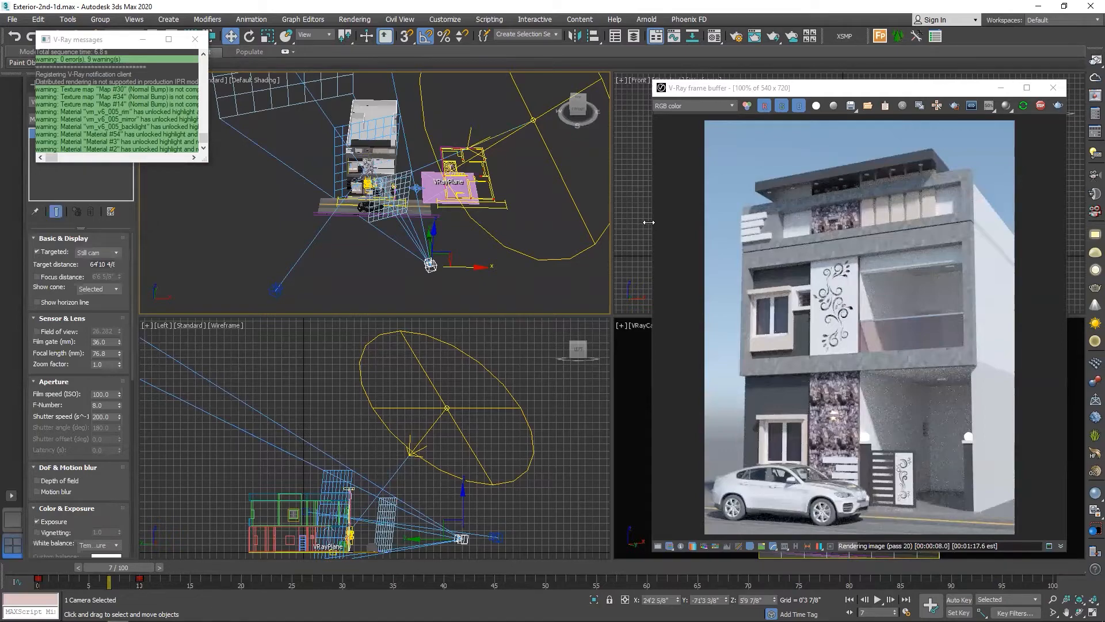
{"action": "left_click_drag", "start_coordinate": [648, 222], "coordinate": [718, 222]}
{"action": "mouse_move", "coordinate": [775, 96]}
{"action": "left_mouse_down"}
{"action": "mouse_move", "coordinate": [467, 115]}
{"action": "mouse_move", "coordinate": [771, 97]}
{"action": "left_mouse_up"}
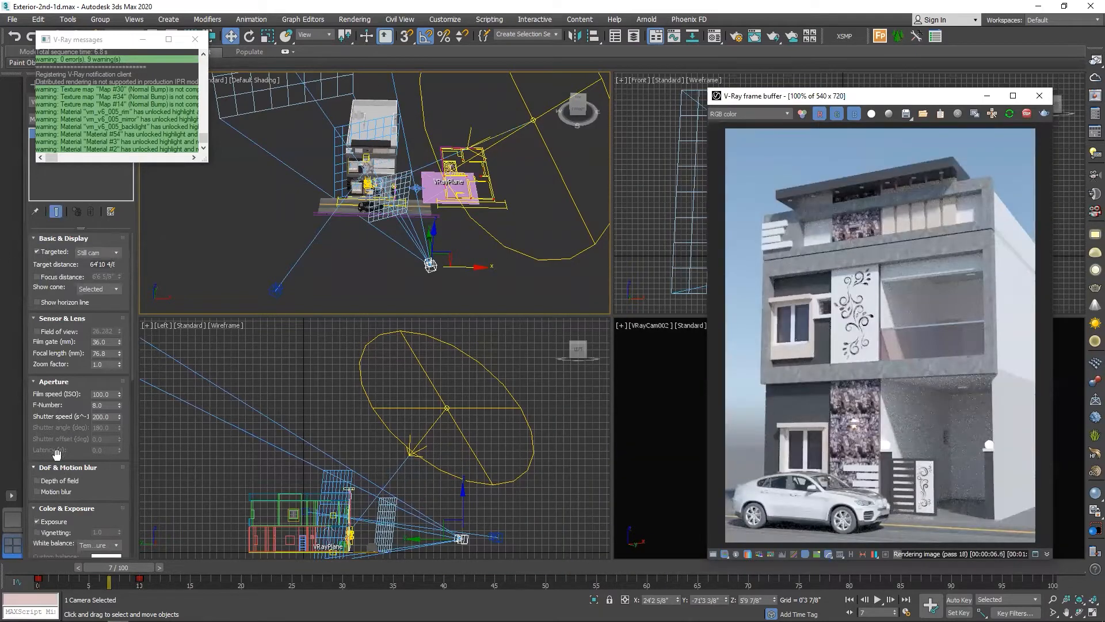
Step: Enable Motion blur in the selected V-Ray camera's DoF & Motion blur settings
{"action": "scroll", "coordinate": [54, 429], "scroll_direction": "down", "scroll_amount": 3}
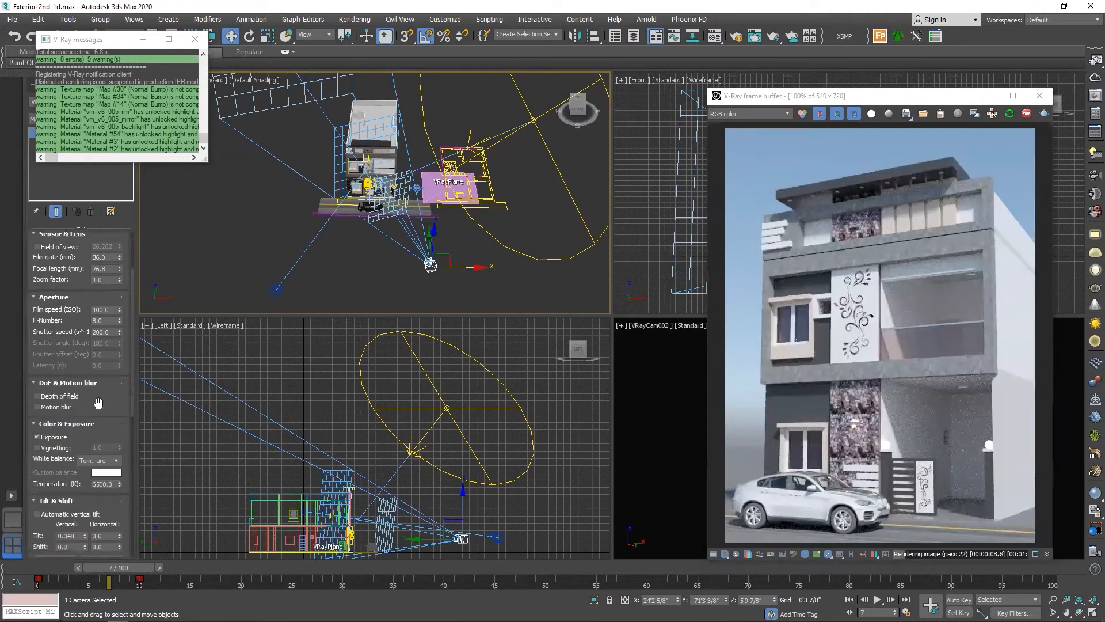
{"action": "scroll", "coordinate": [98, 401], "scroll_direction": "down", "scroll_amount": 1}
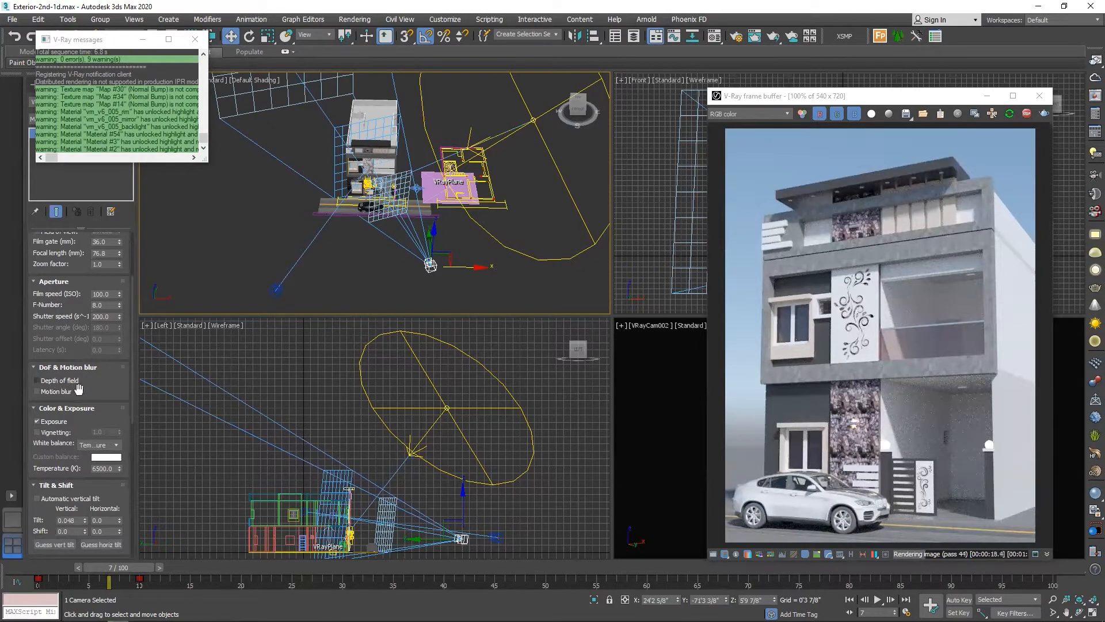
{"action": "left_click", "coordinate": [52, 393]}
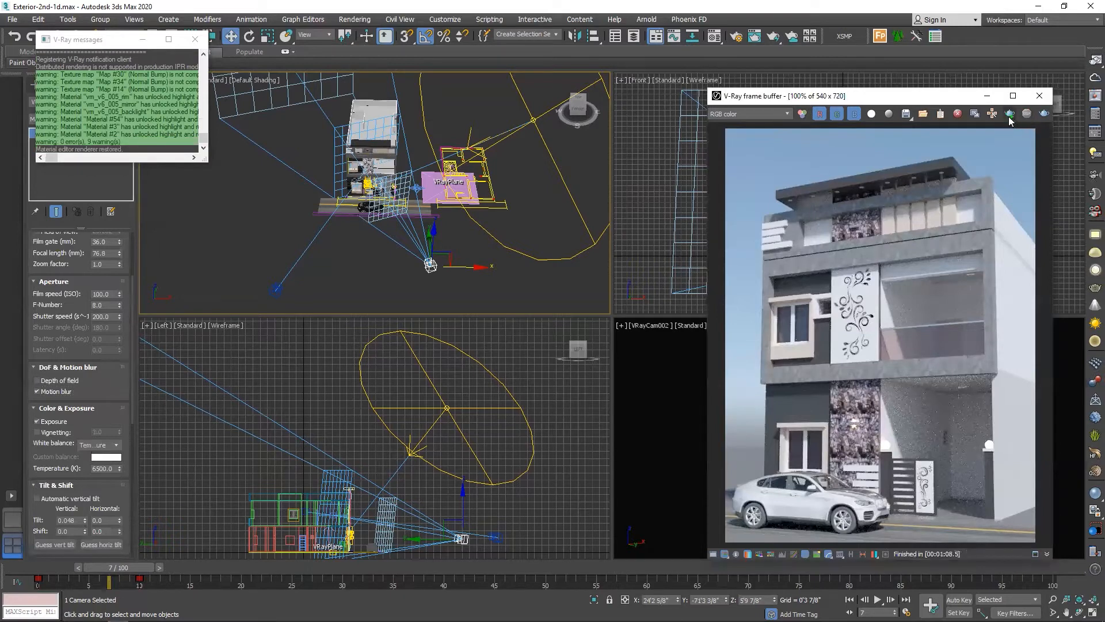
Step: Restart the interactive render and inspect the motion blur on the car up close
{"action": "left_click", "coordinate": [1009, 115]}
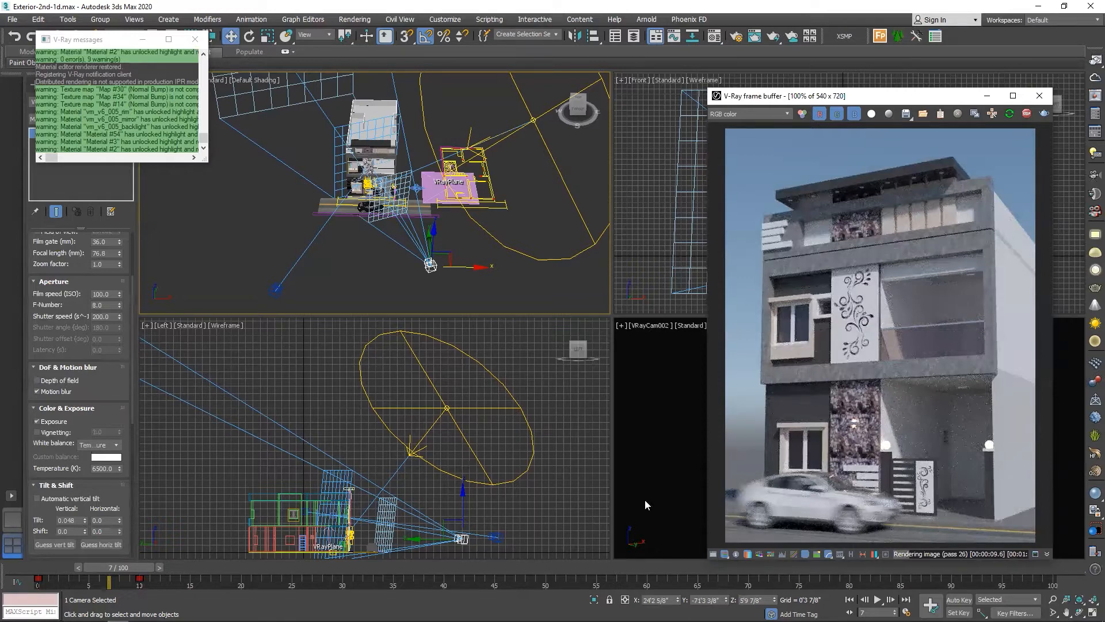
{"action": "scroll", "coordinate": [840, 418], "scroll_direction": "up", "scroll_amount": 1}
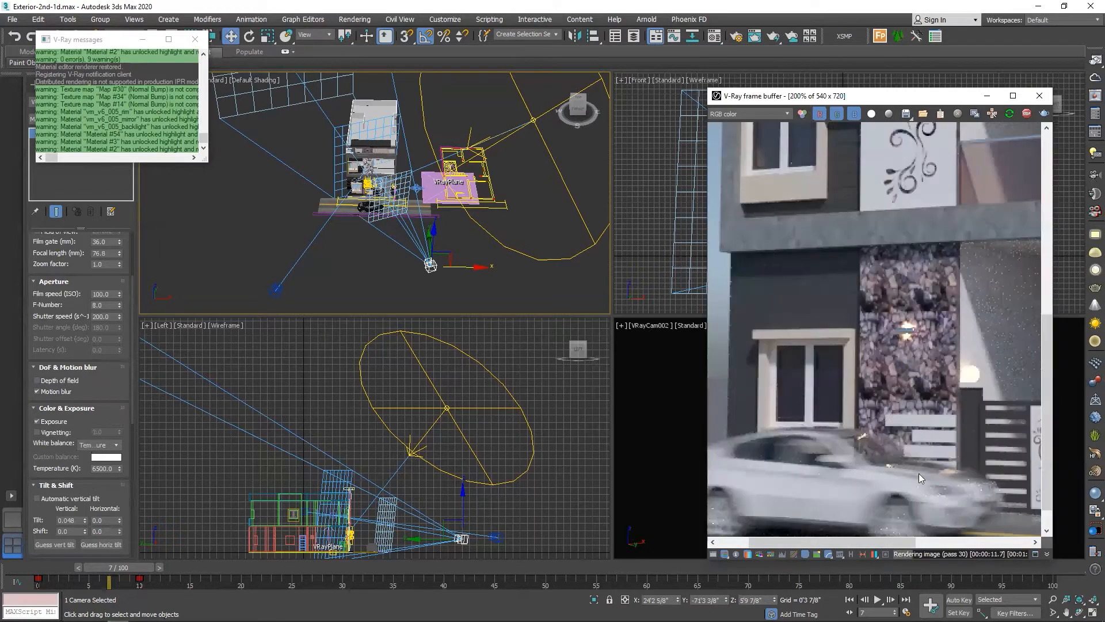
{"action": "scroll", "coordinate": [878, 465], "scroll_direction": "down", "scroll_amount": 1}
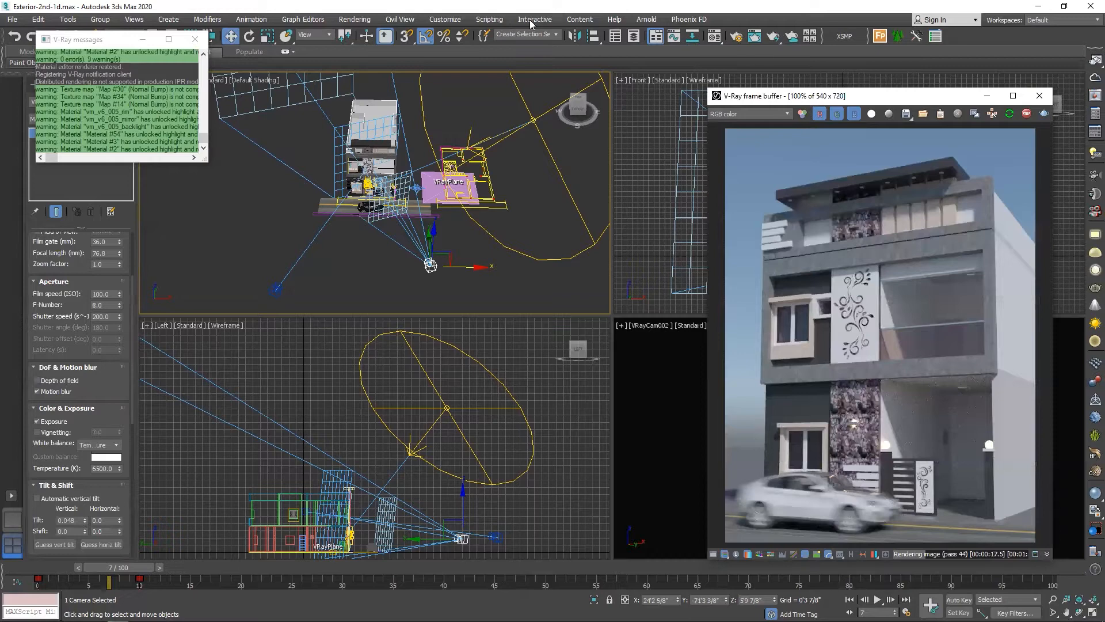
Step: Enable Motion blur in the V-Ray Camera settings of Render Setup
{"action": "left_click", "coordinate": [737, 39]}
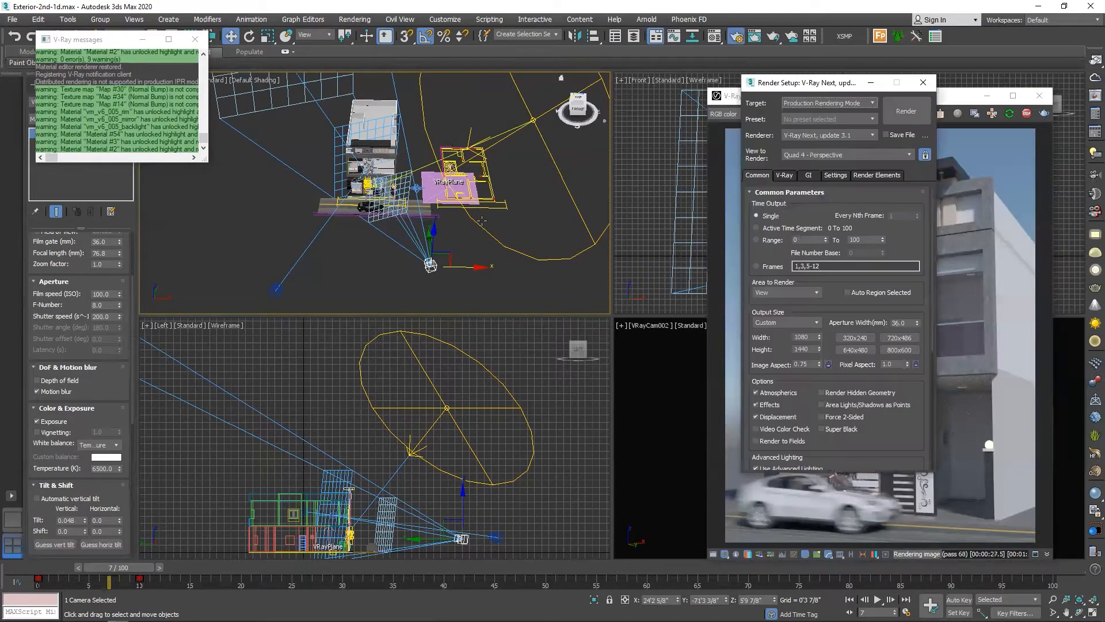
{"action": "left_click", "coordinate": [538, 190]}
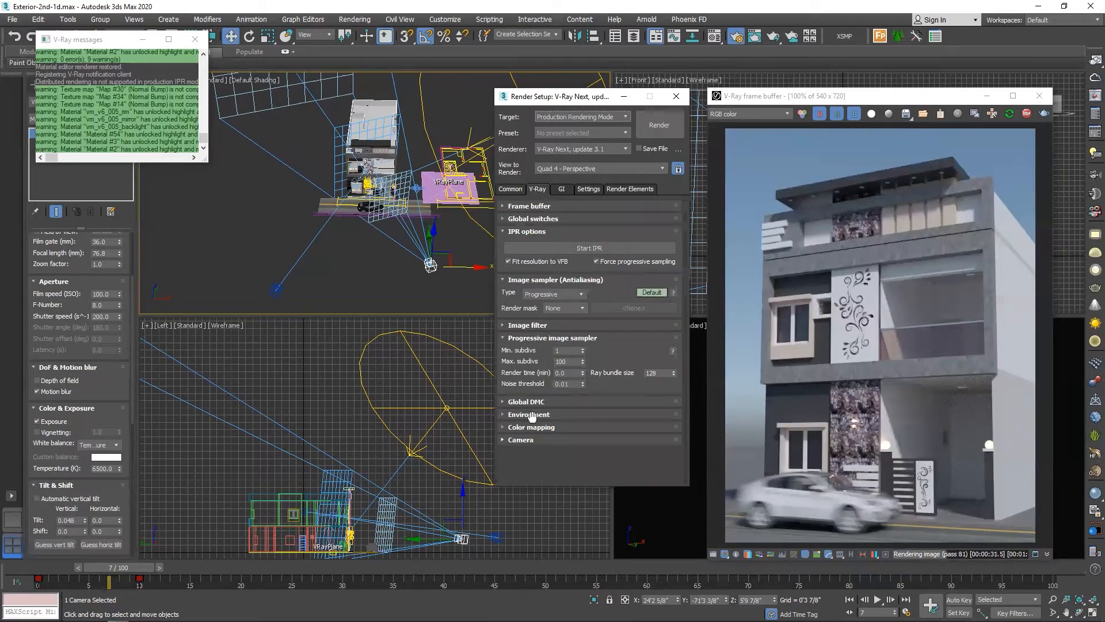
{"action": "left_click", "coordinate": [521, 439]}
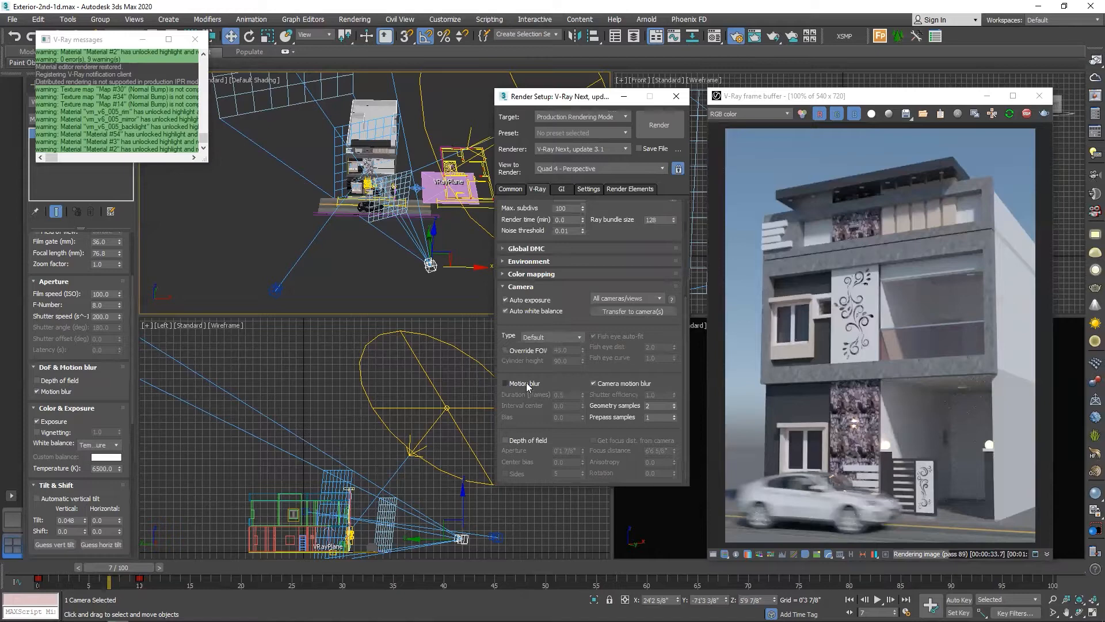
{"action": "left_click", "coordinate": [525, 383]}
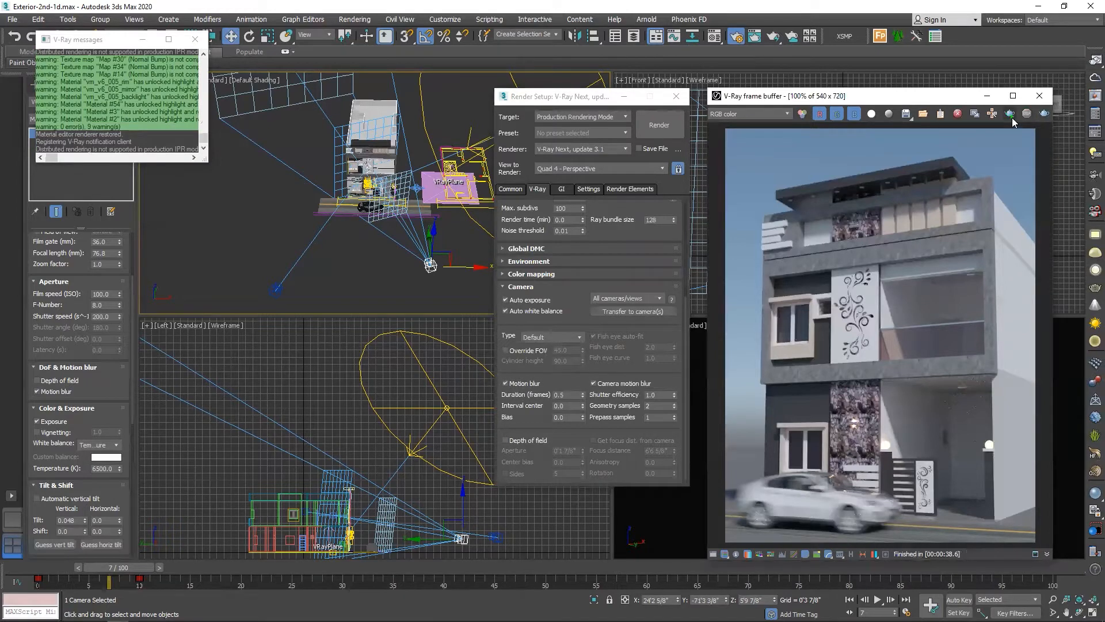
Step: Restart the interactive render and disable Camera motion blur in the V-Ray Camera settings of Render Setup
{"action": "left_click", "coordinate": [1010, 115]}
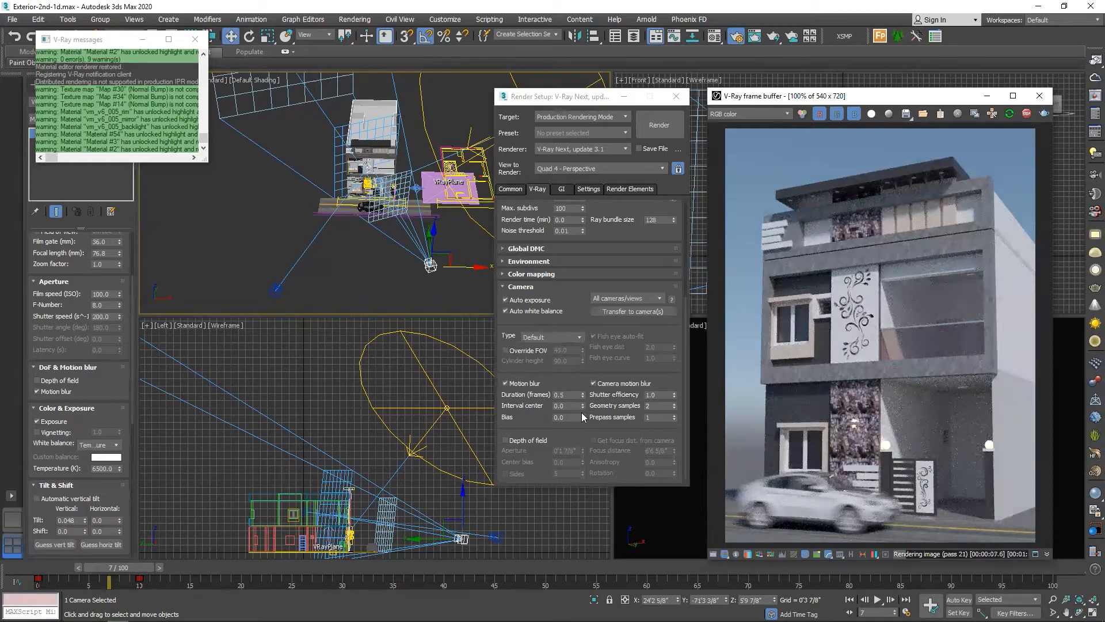
{"action": "left_click", "coordinate": [593, 384]}
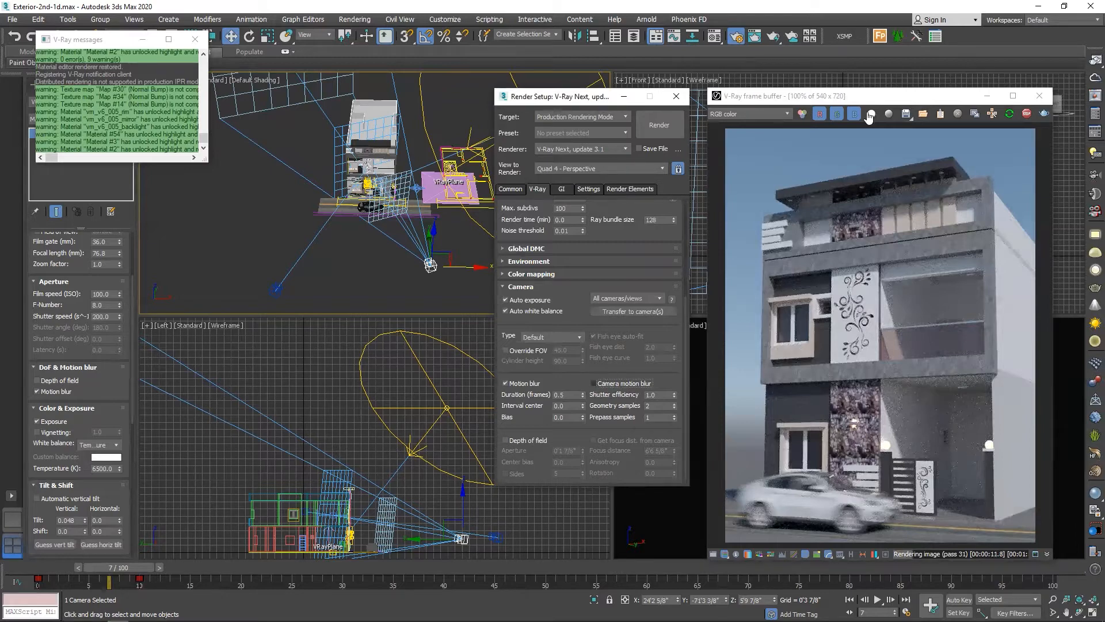
{"action": "left_click", "coordinate": [1010, 114]}
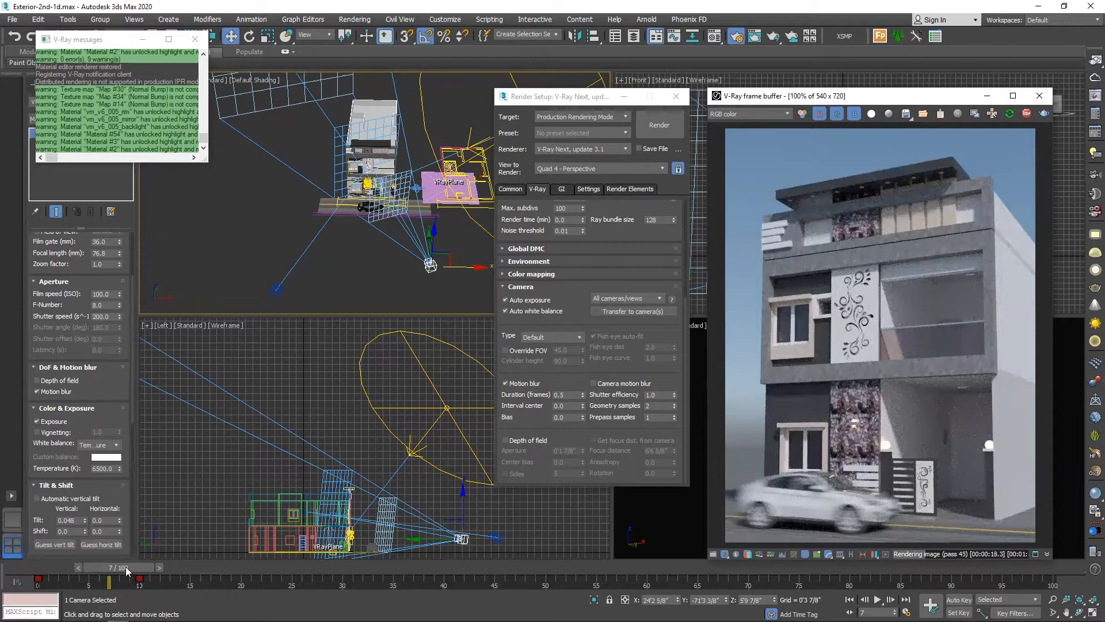
Step: Preview the car's blur at frames 0, 10 and 7, settle on frame 8, and close Render Setup
{"action": "left_click", "coordinate": [36, 568]}
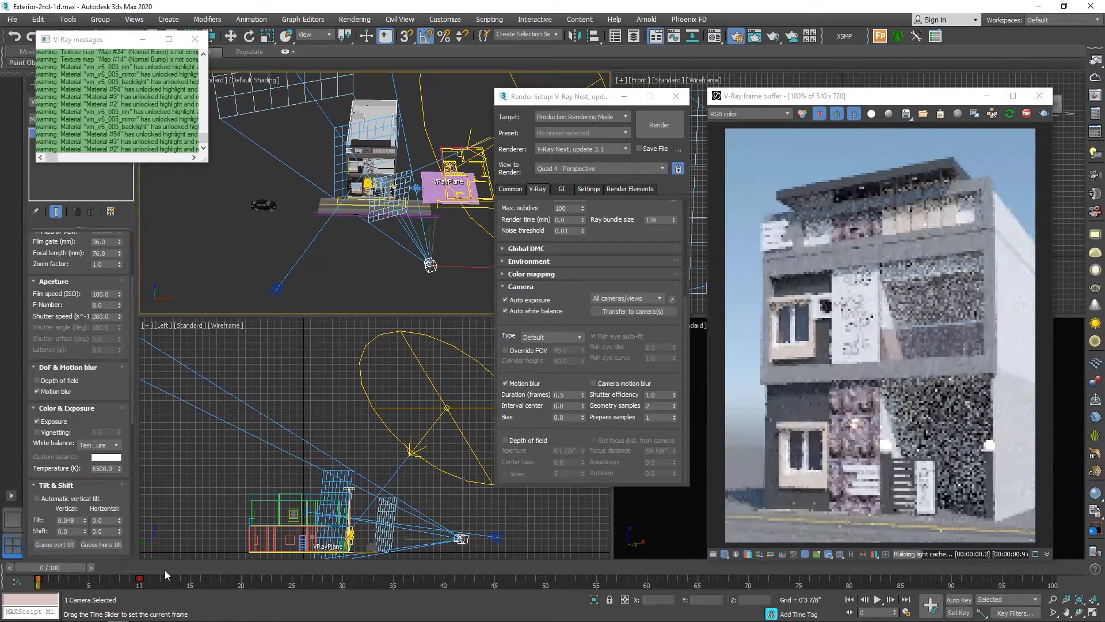
{"action": "left_click", "coordinate": [155, 571]}
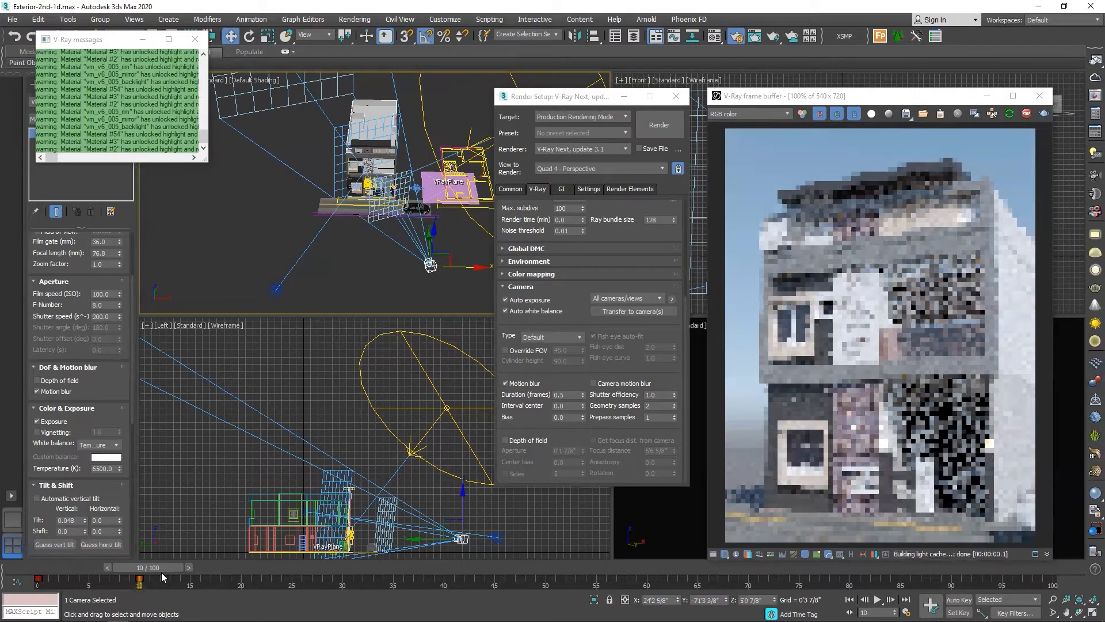
{"action": "left_click", "coordinate": [109, 568]}
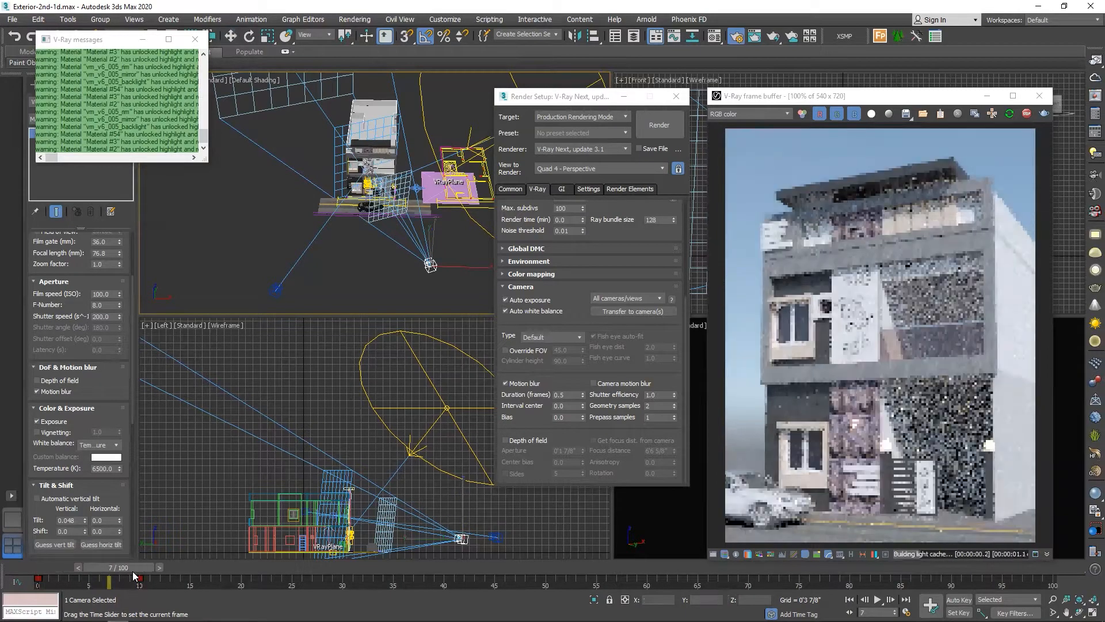
{"action": "left_click", "coordinate": [135, 573]}
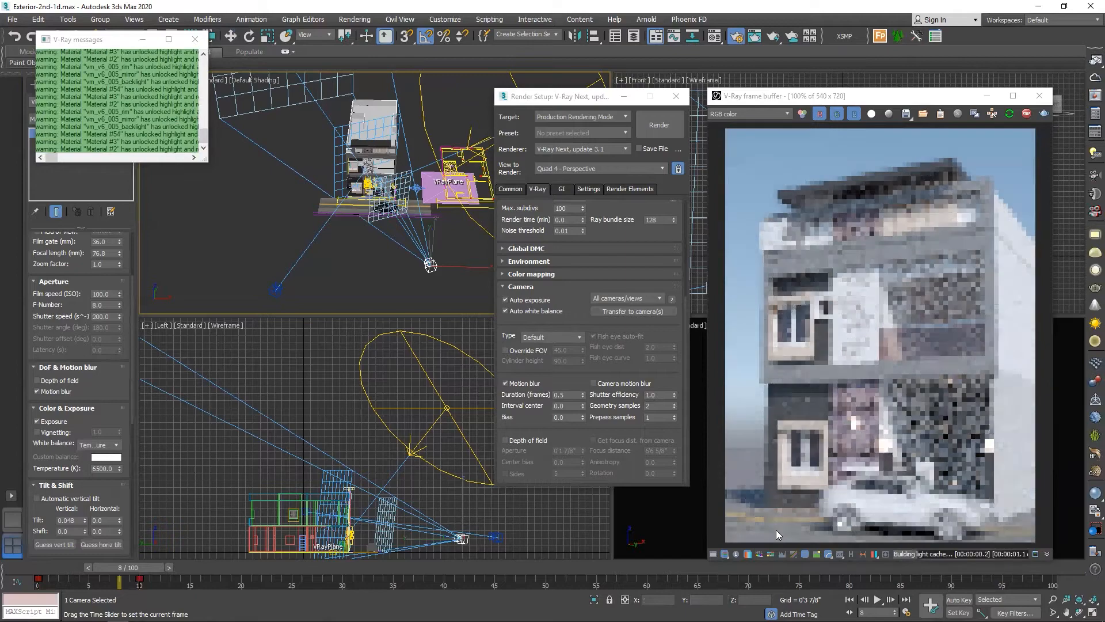
{"action": "key", "text": "w"}
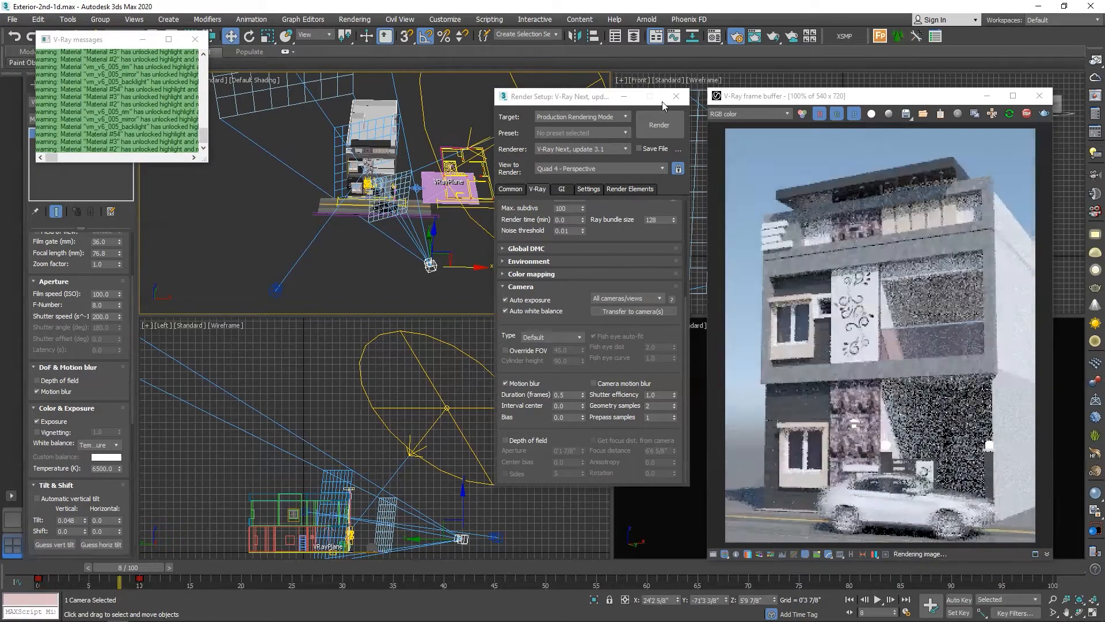
{"action": "left_click", "coordinate": [676, 96]}
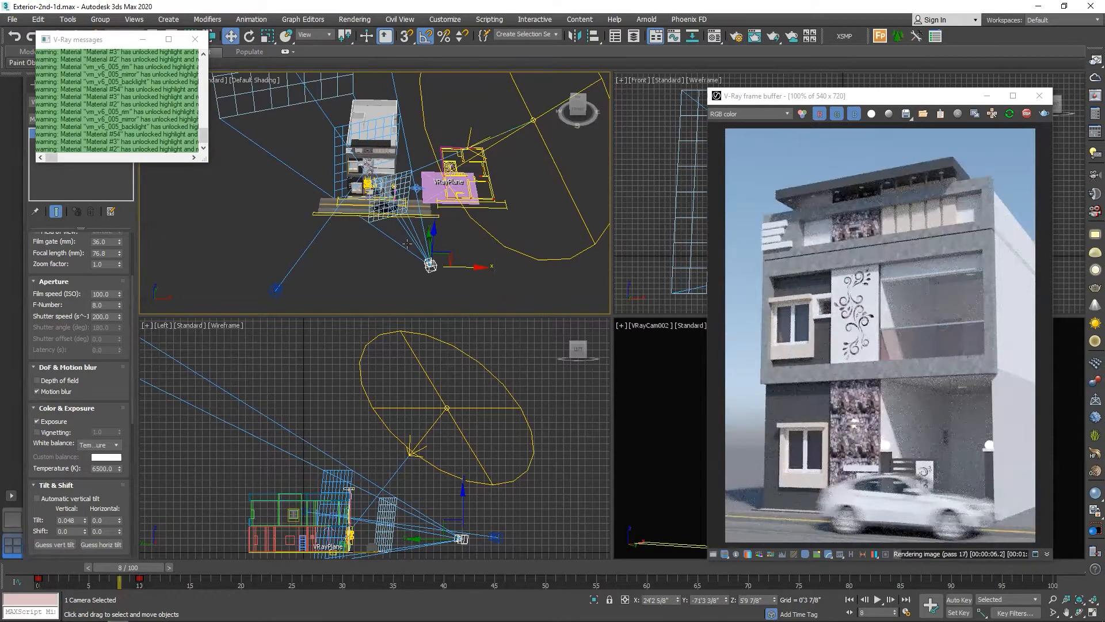
Step: Close the V-Ray messages window and place a V-Ray dome light on the ground beside the road in the perspective view
{"action": "scroll", "coordinate": [361, 217], "scroll_direction": "up", "scroll_amount": 10}
{"action": "scroll", "coordinate": [321, 251], "scroll_direction": "up", "scroll_amount": 4}
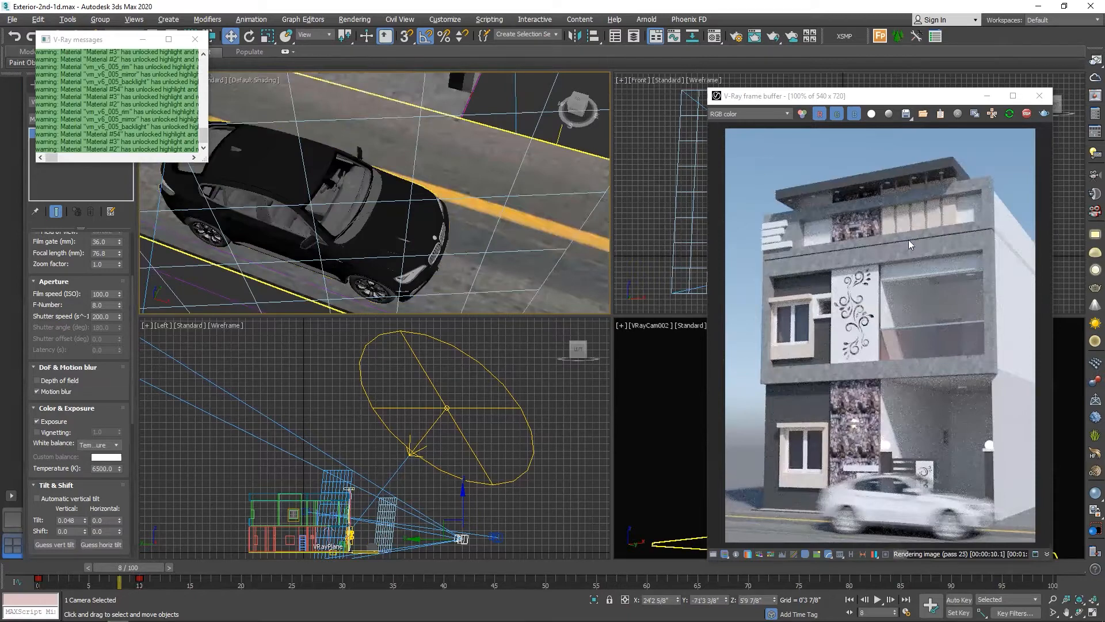
{"action": "scroll", "coordinate": [435, 225], "scroll_direction": "down", "scroll_amount": 10}
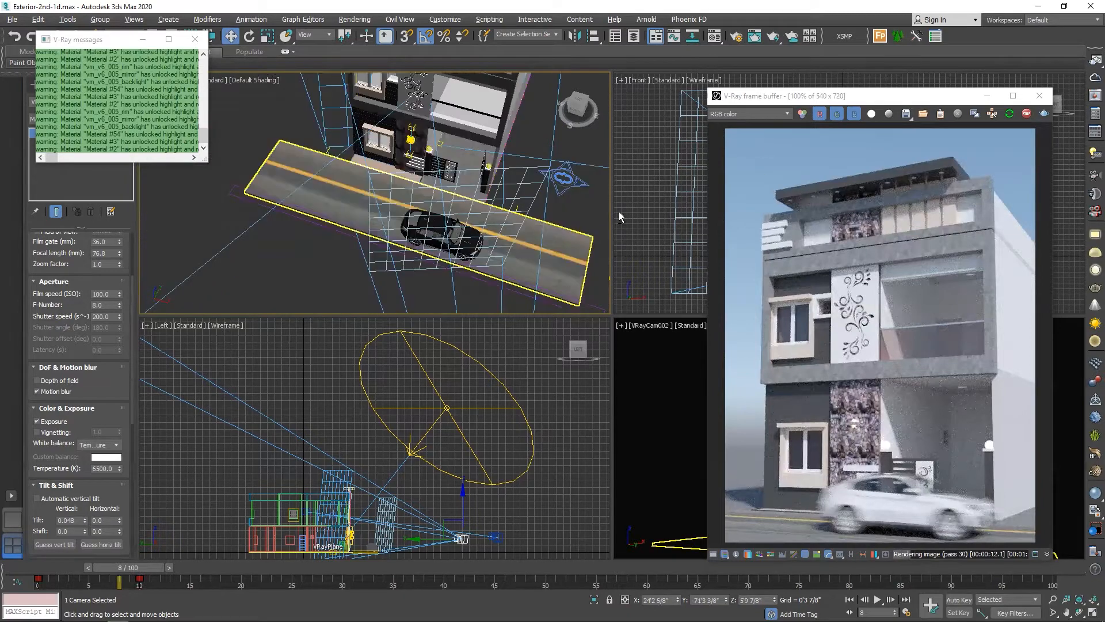
{"action": "middle_click_drag", "start_coordinate": [619, 214], "coordinate": [431, 271], "text": "alt"}
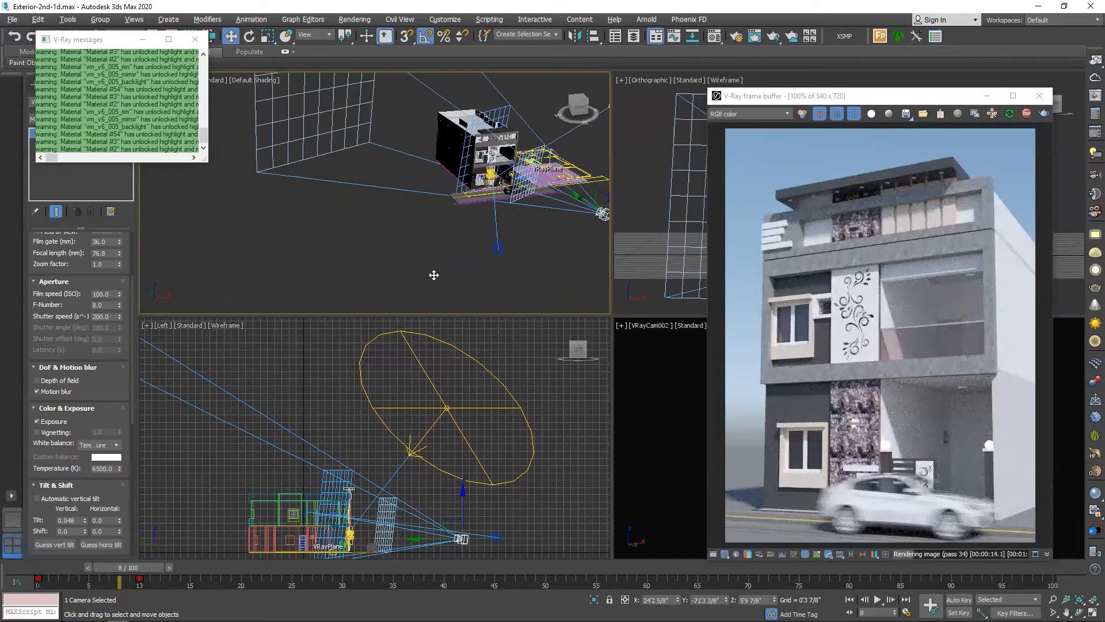
{"action": "middle_click_drag", "start_coordinate": [510, 293], "coordinate": [777, 205], "text": "alt"}
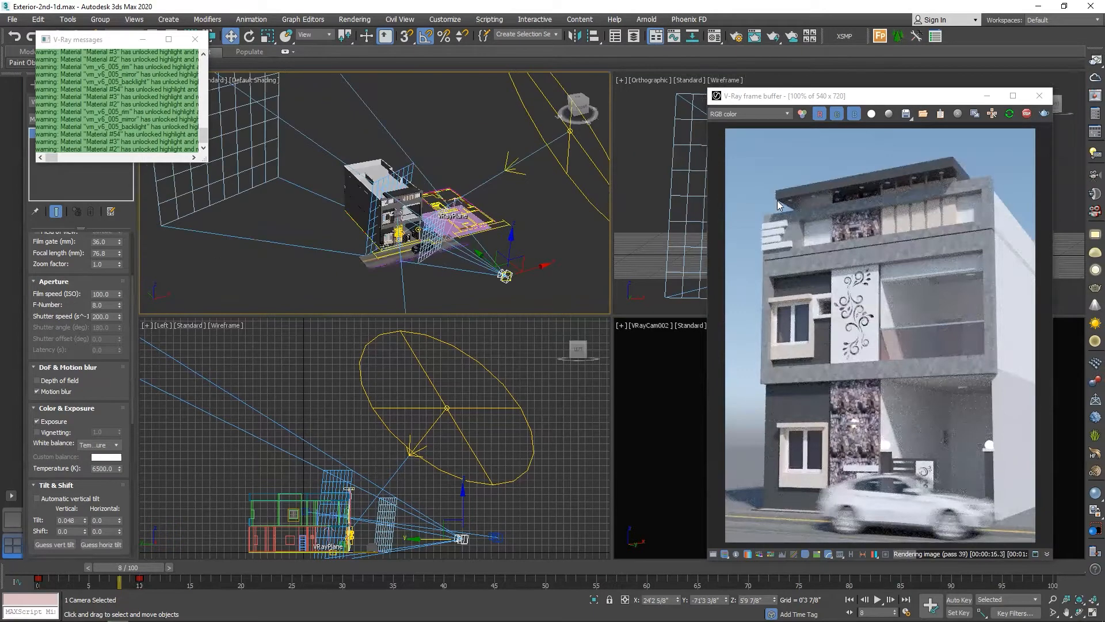
{"action": "left_click", "coordinate": [194, 39]}
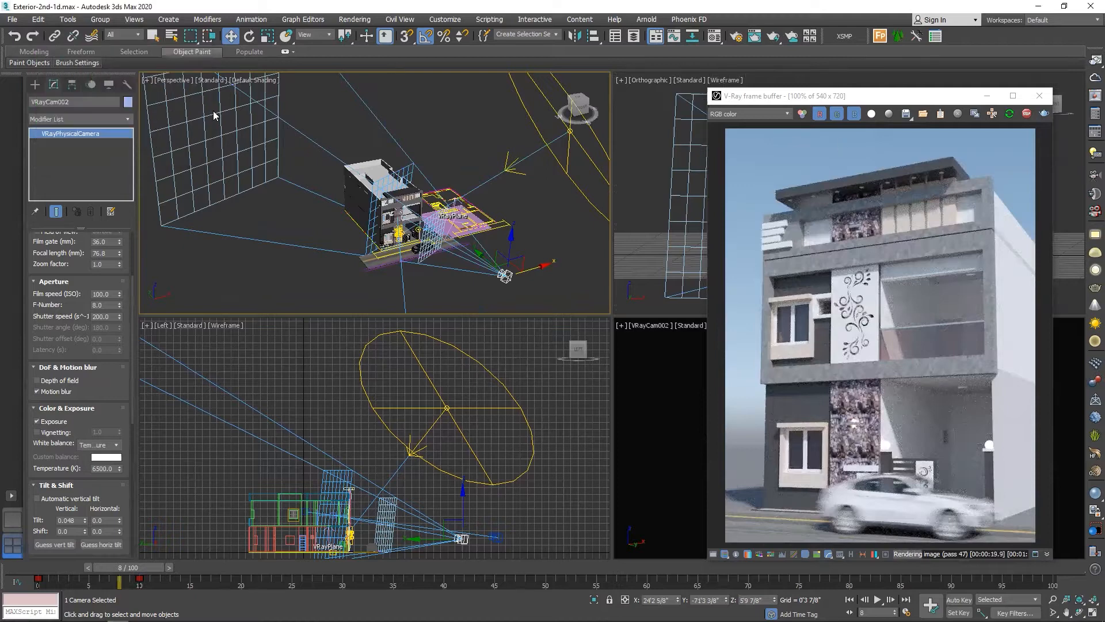
{"action": "left_click", "coordinate": [35, 85]}
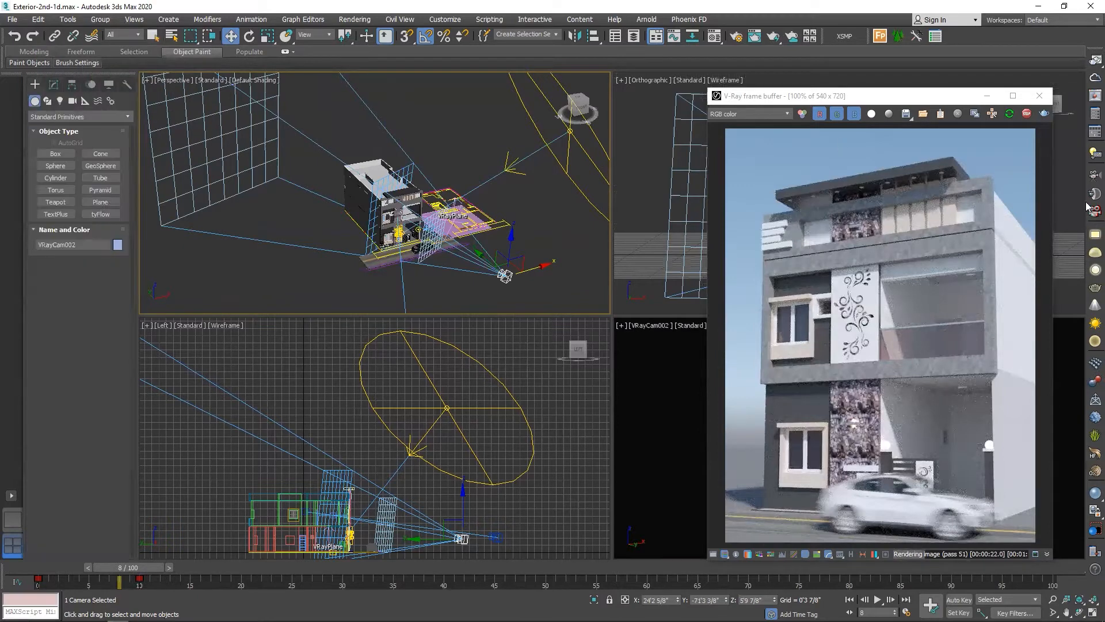
{"action": "left_click", "coordinate": [1094, 252]}
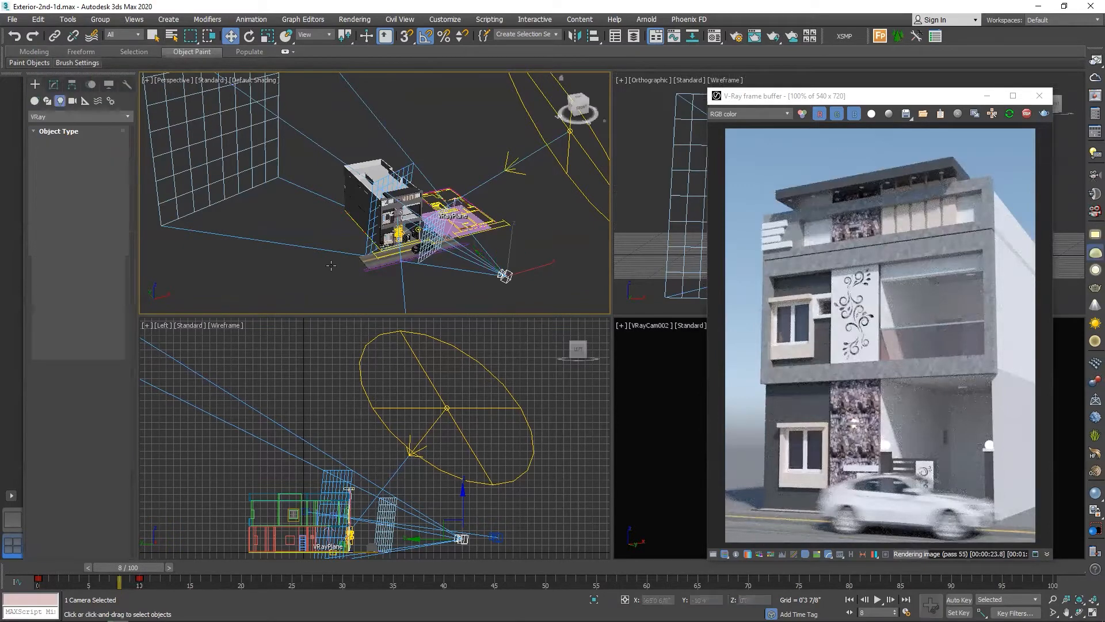
{"action": "left_click", "coordinate": [332, 265]}
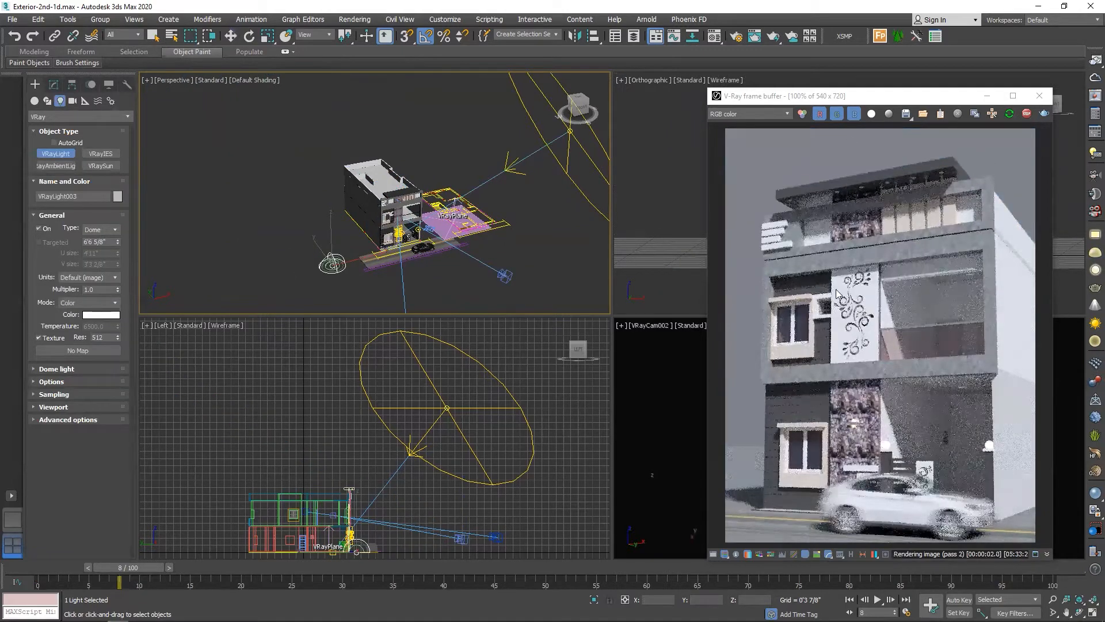
{"action": "key", "text": "w"}
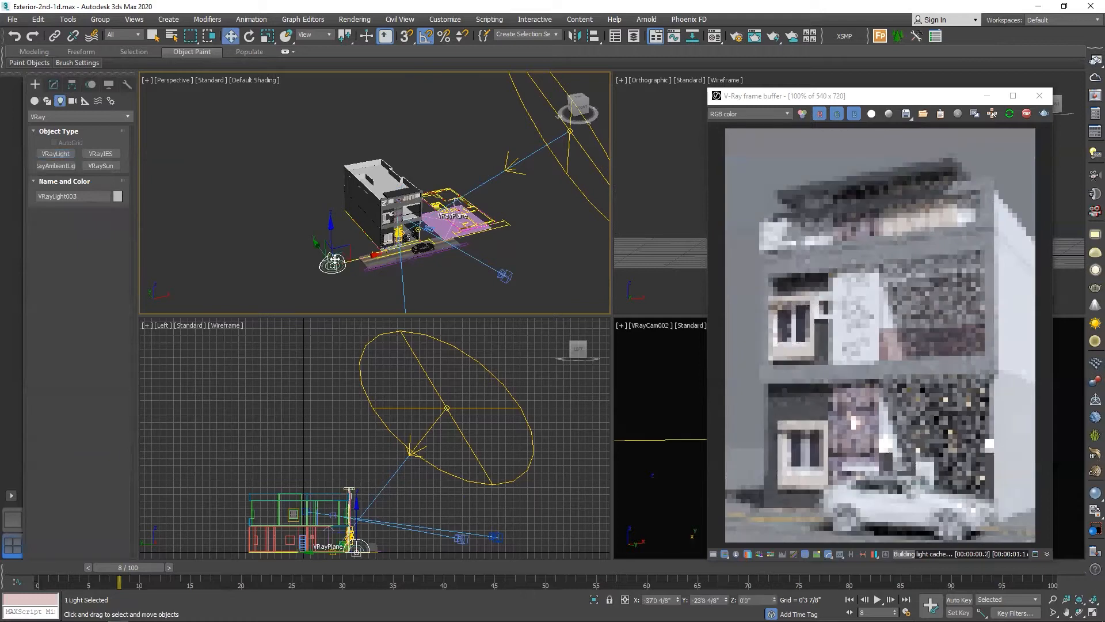
Step: Create a VRayHDRI map in an unused Material Editor slot with an image from the Bouns-image Hdri folder and Spherical mapping
{"action": "key", "text": "m"}
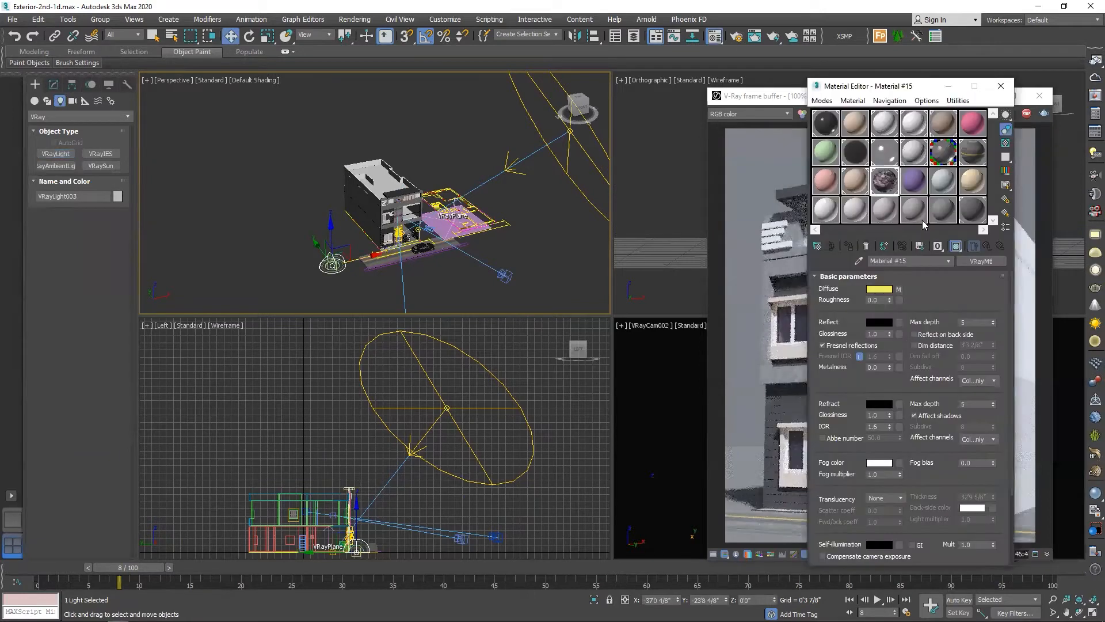
{"action": "left_click", "coordinate": [964, 213]}
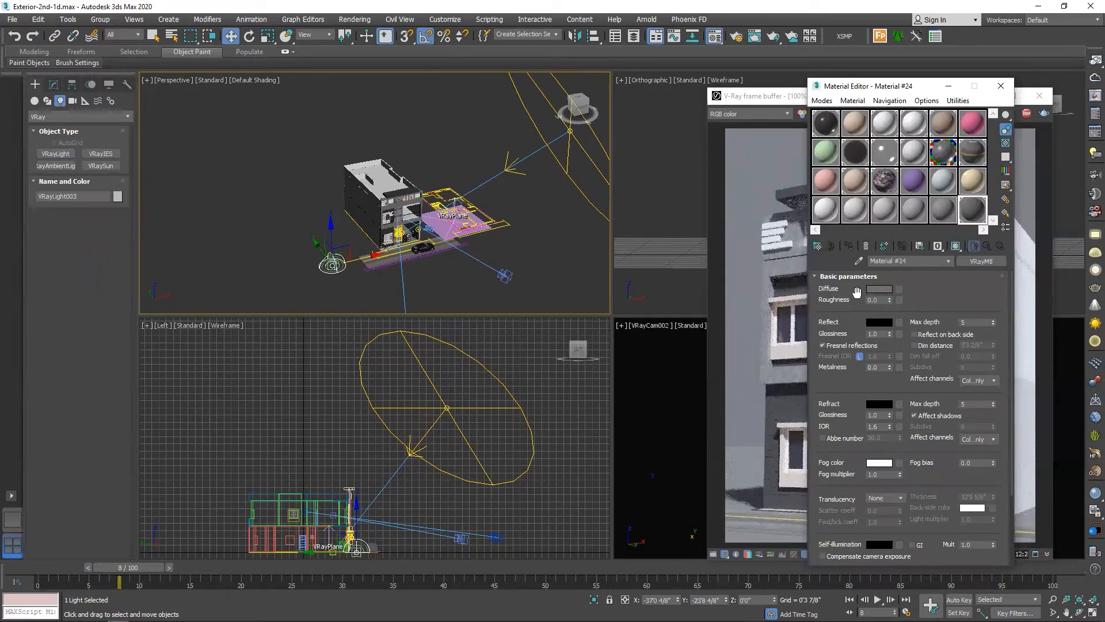
{"action": "left_click", "coordinate": [818, 246]}
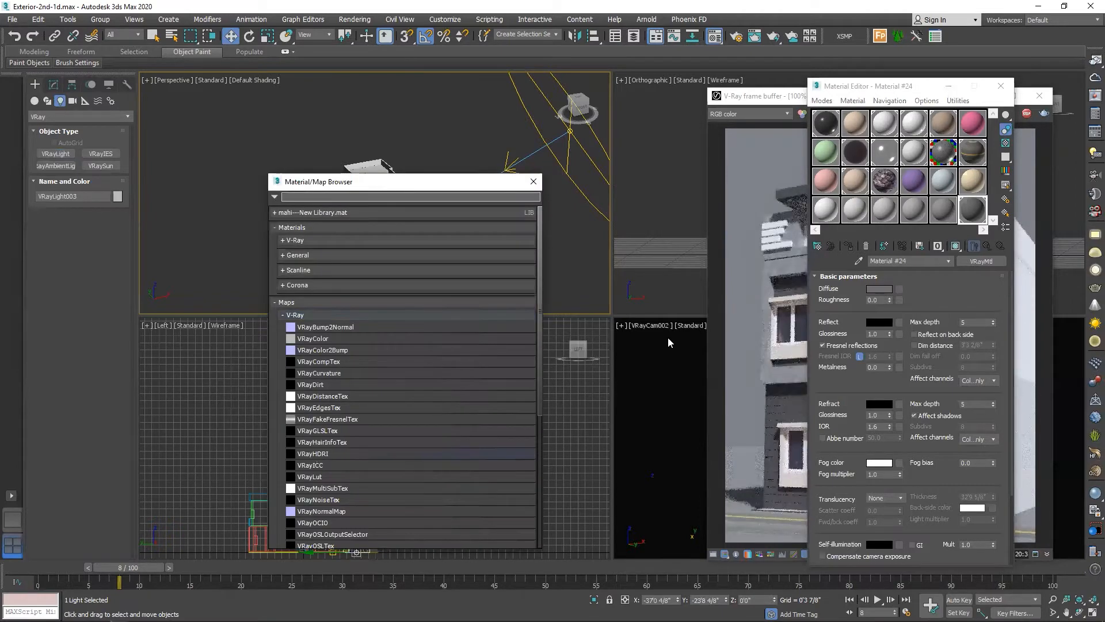
{"action": "double_click", "coordinate": [316, 455]}
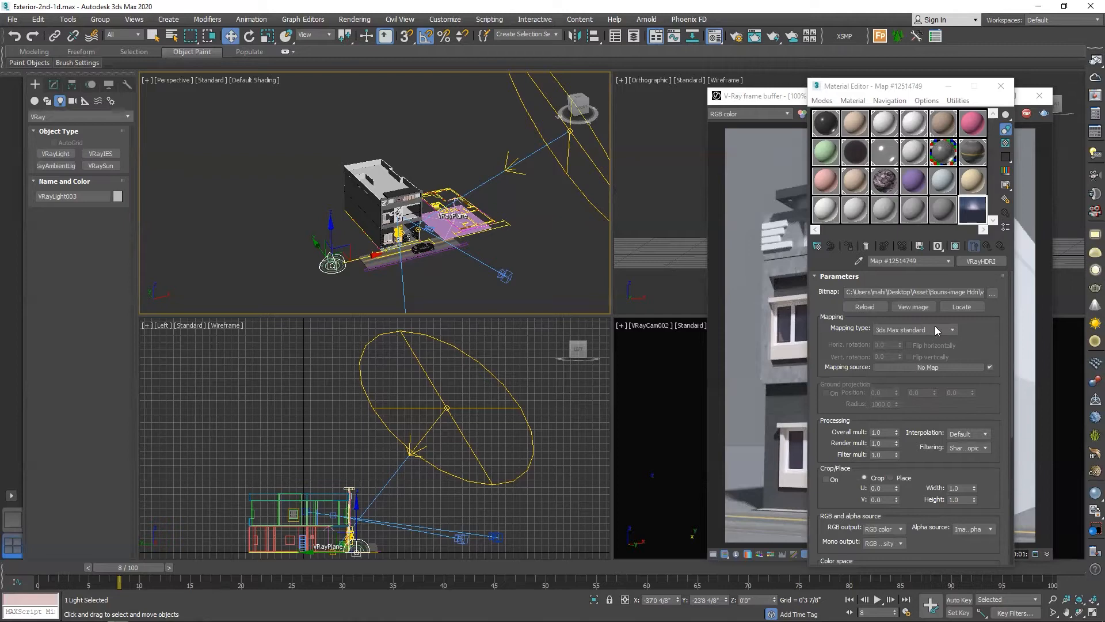
{"action": "left_click", "coordinate": [953, 330]}
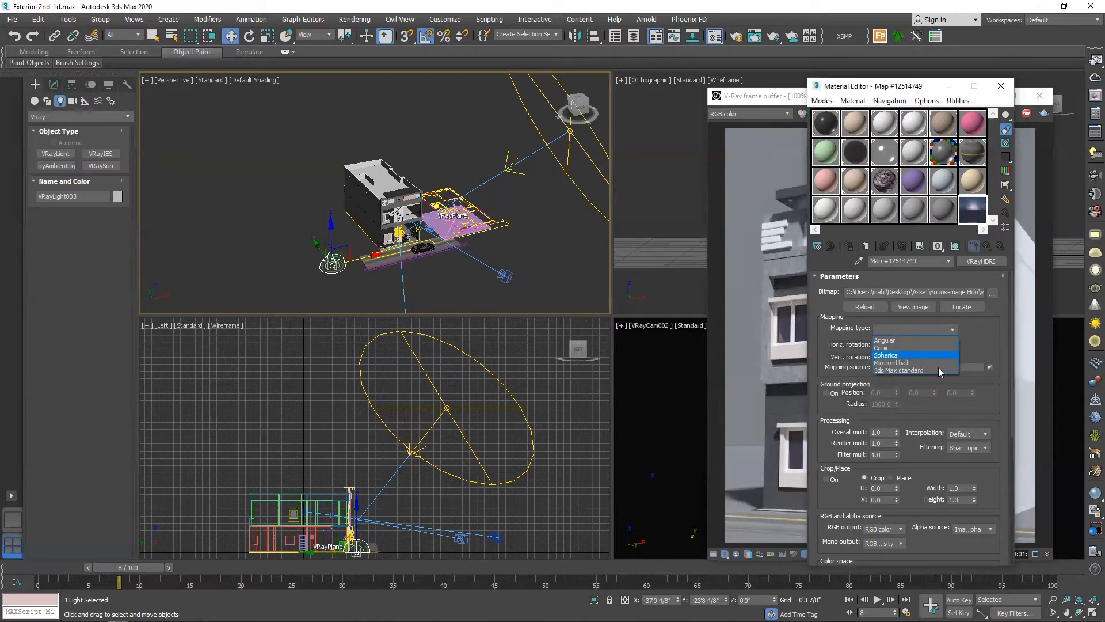
{"action": "left_click", "coordinate": [916, 355]}
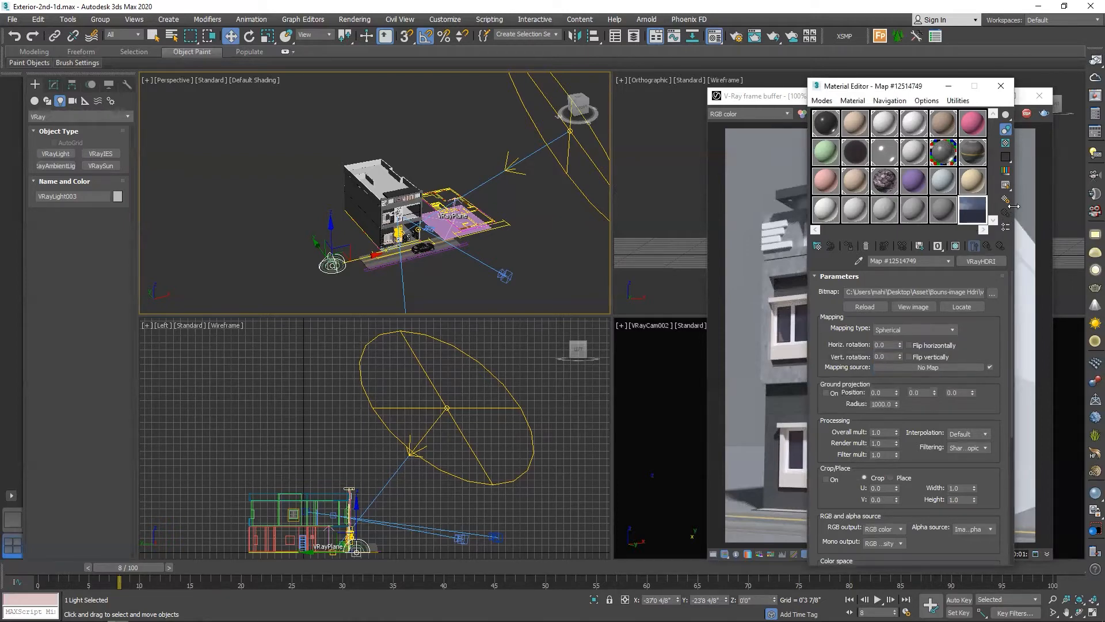
Step: Assign the VRayHDRI map as an instance to the dome light's texture and close the Material Editor
{"action": "left_click", "coordinate": [53, 84]}
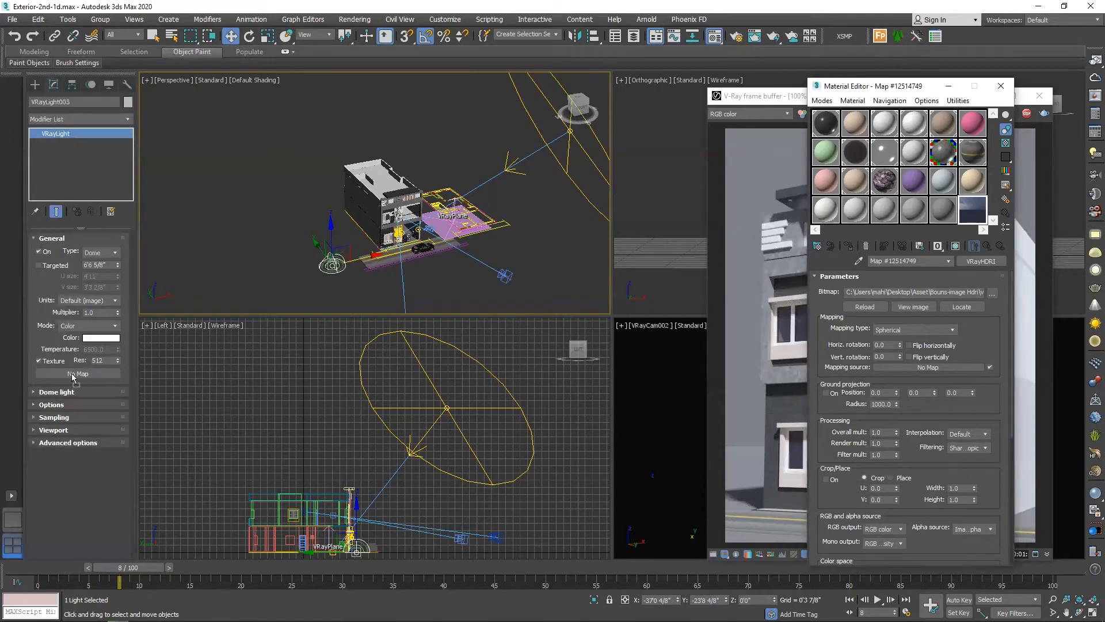
{"action": "left_click_drag", "start_coordinate": [72, 374], "coordinate": [88, 370]}
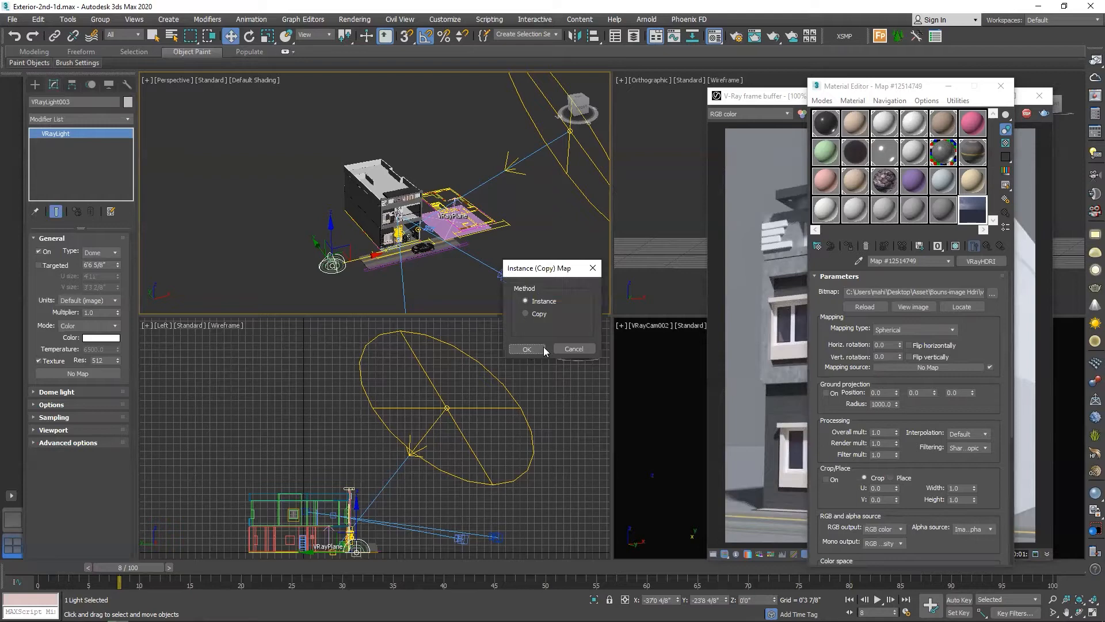
{"action": "left_click", "coordinate": [542, 349]}
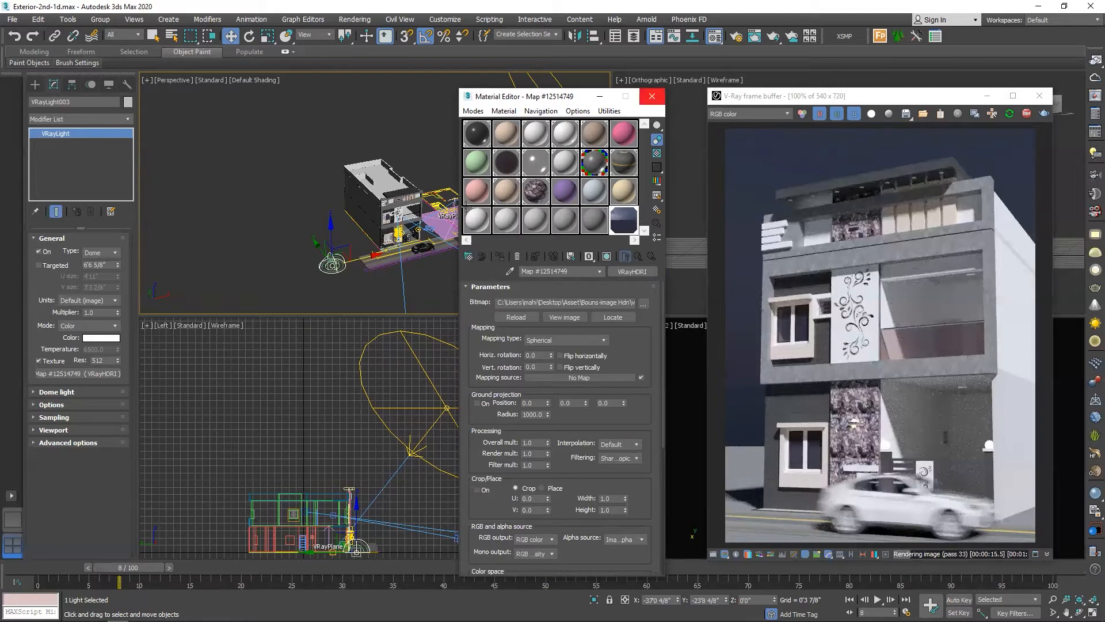
{"action": "left_click", "coordinate": [653, 99]}
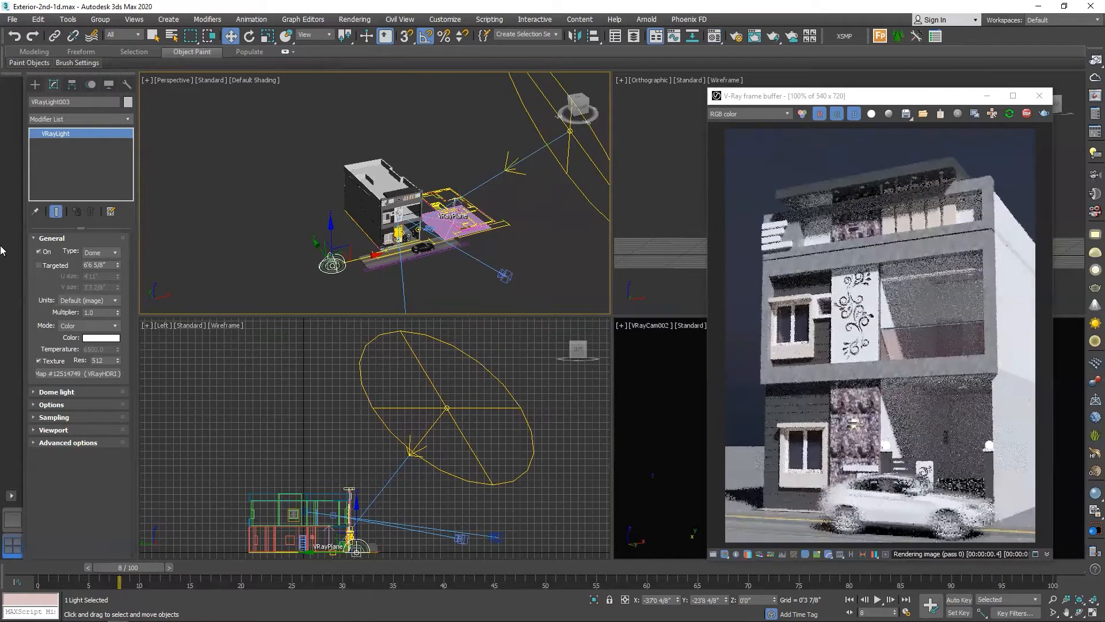
Step: Set the V-Ray sun's intensity multiplier to 0.2 and disable Auto exposure in the V-Ray Camera settings of Render Setup
{"action": "left_click", "coordinate": [571, 132]}
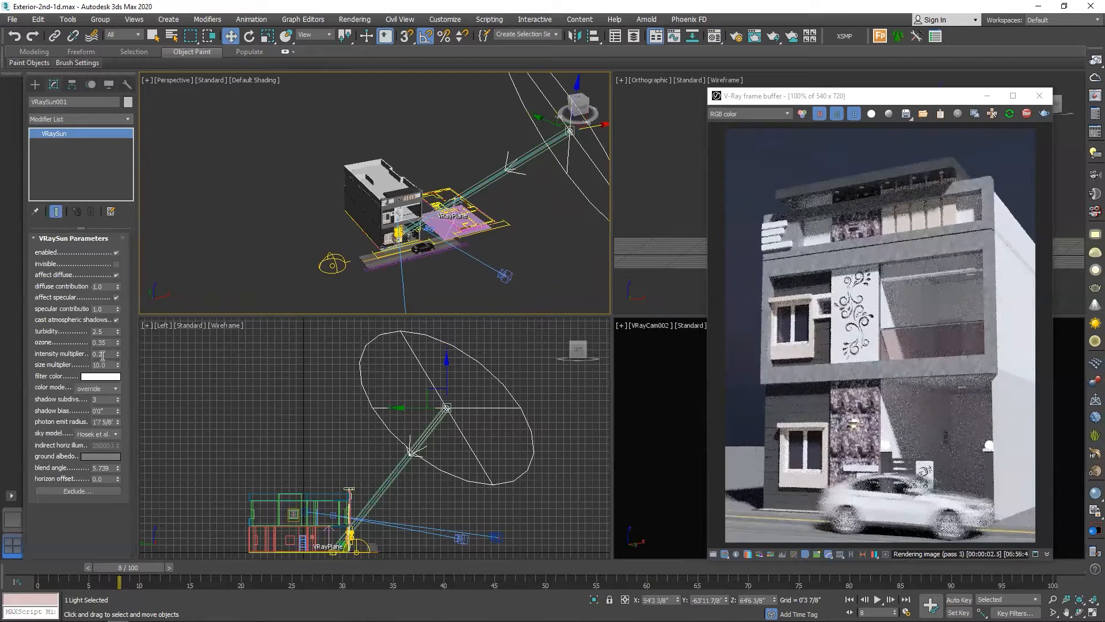
{"action": "double_click", "coordinate": [104, 354]}
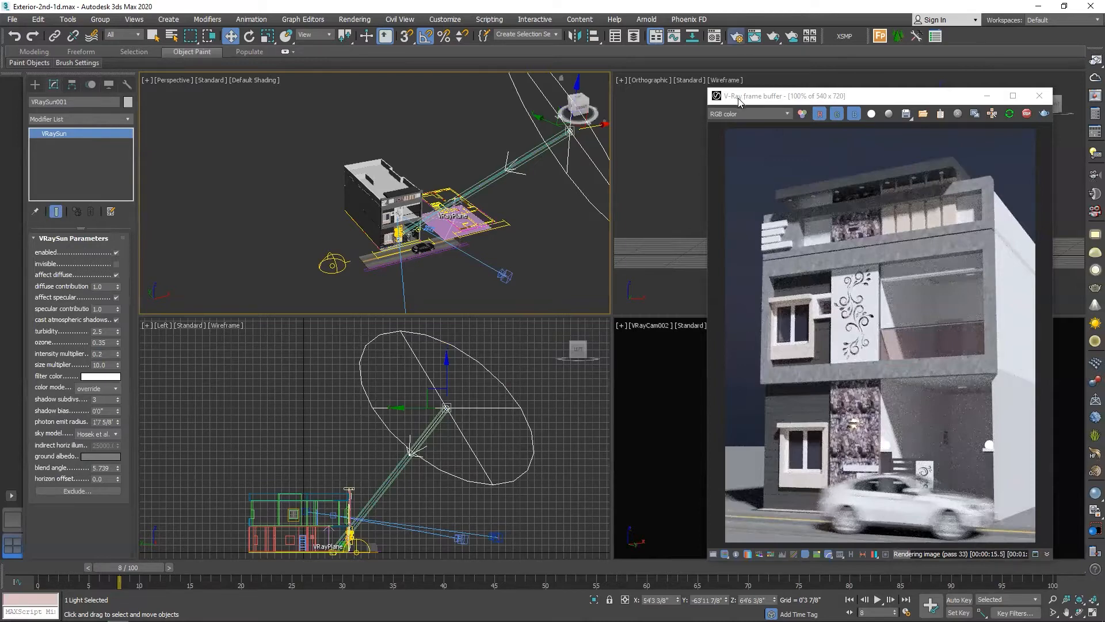
{"action": "key", "text": "F10"}
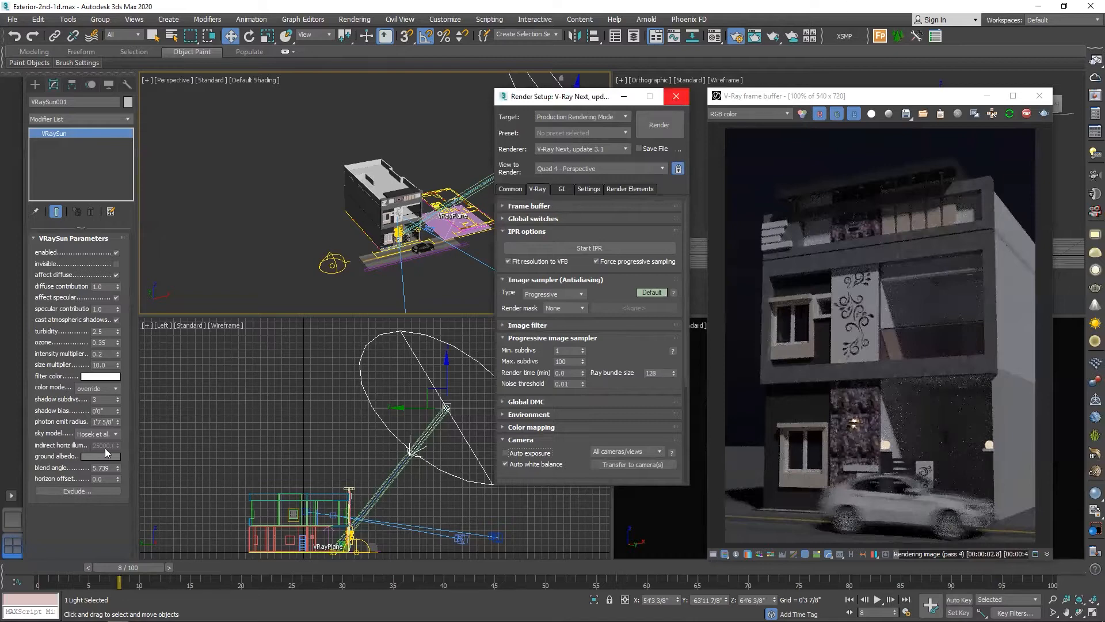
{"action": "left_click", "coordinate": [736, 36]}
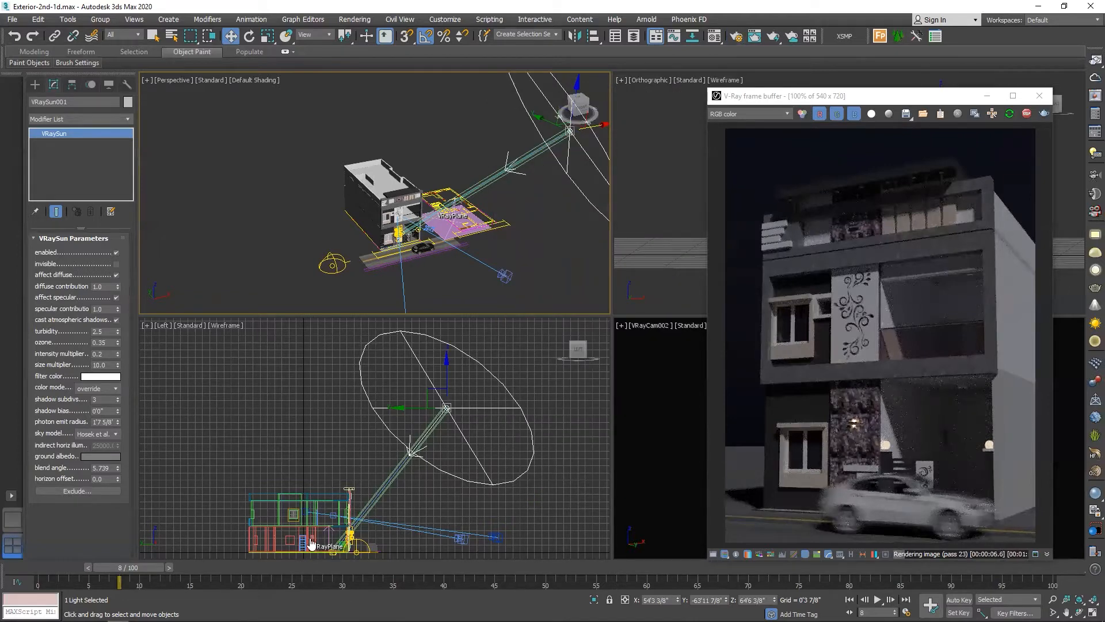
Step: Set Exposure to 0.00 and Highlight Burn to 1.00 in the frame buffer's color corrections, and disable the Exposure correction
{"action": "left_click_drag", "start_coordinate": [864, 97], "coordinate": [463, 80]}
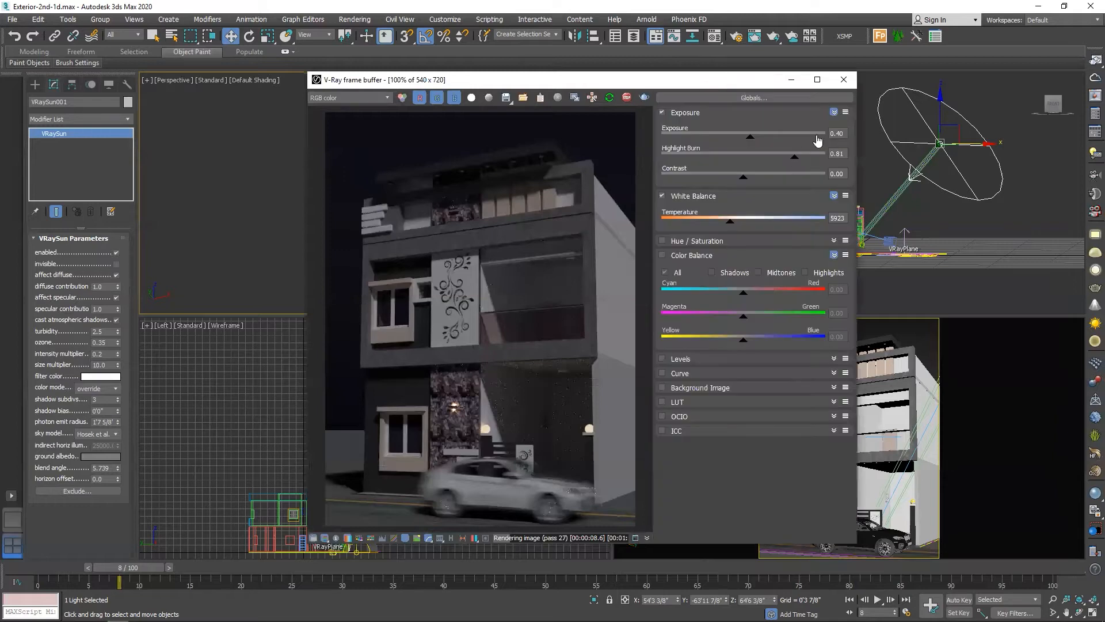
{"action": "left_click", "coordinate": [849, 136]}
{"action": "key", "text": "BackSpace"}
{"action": "key", "text": "Return"}
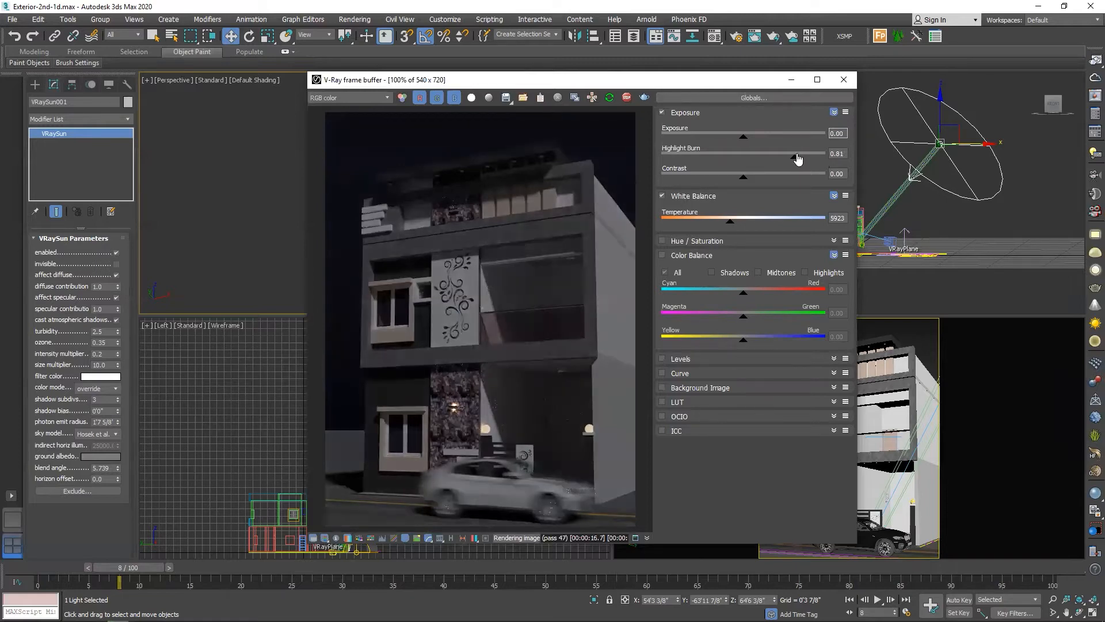
{"action": "left_click_drag", "start_coordinate": [796, 156], "coordinate": [842, 157]}
{"action": "left_click", "coordinate": [663, 111]}
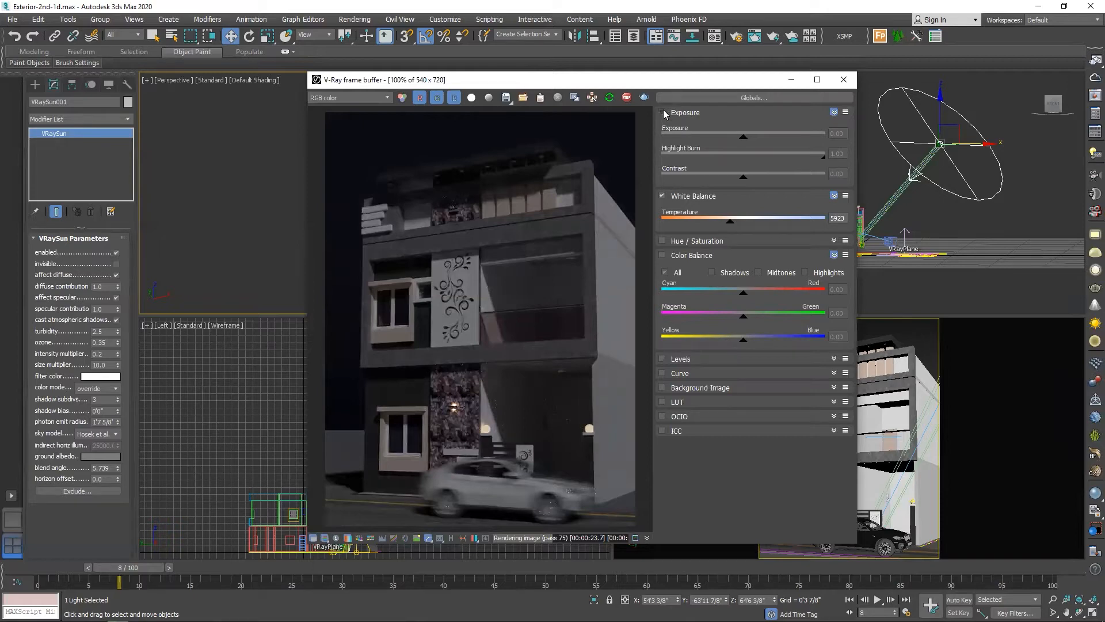
Step: Hide the color corrections, move the frame buffer clear of the viewports, and set the V-Ray sun's intensity multiplier to 0.1
{"action": "left_click", "coordinate": [312, 539]}
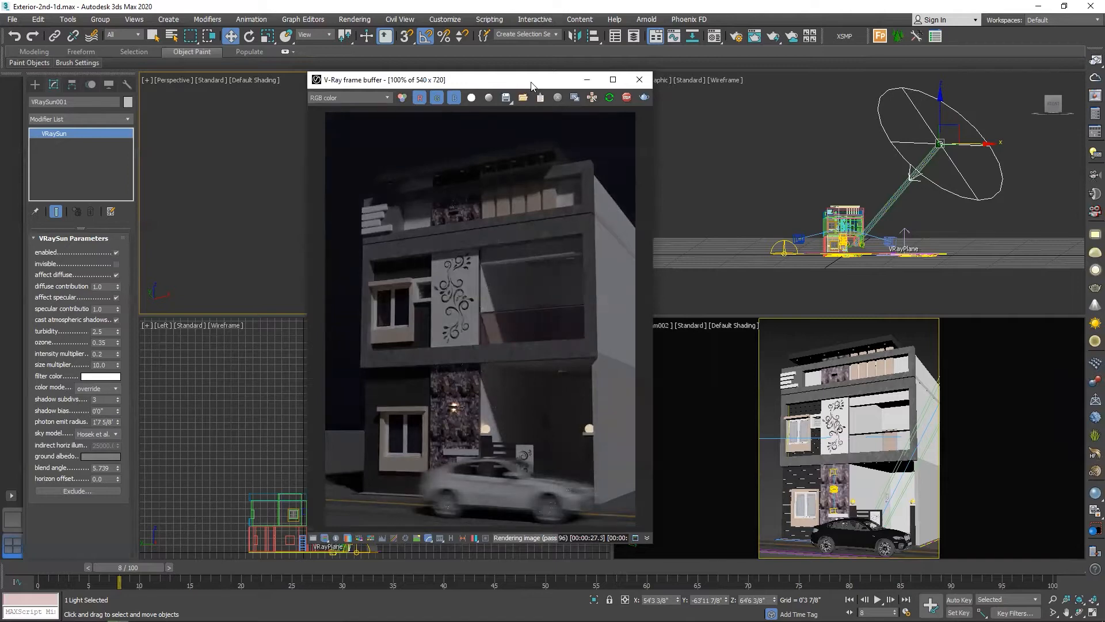
{"action": "left_click_drag", "start_coordinate": [531, 86], "coordinate": [933, 94]}
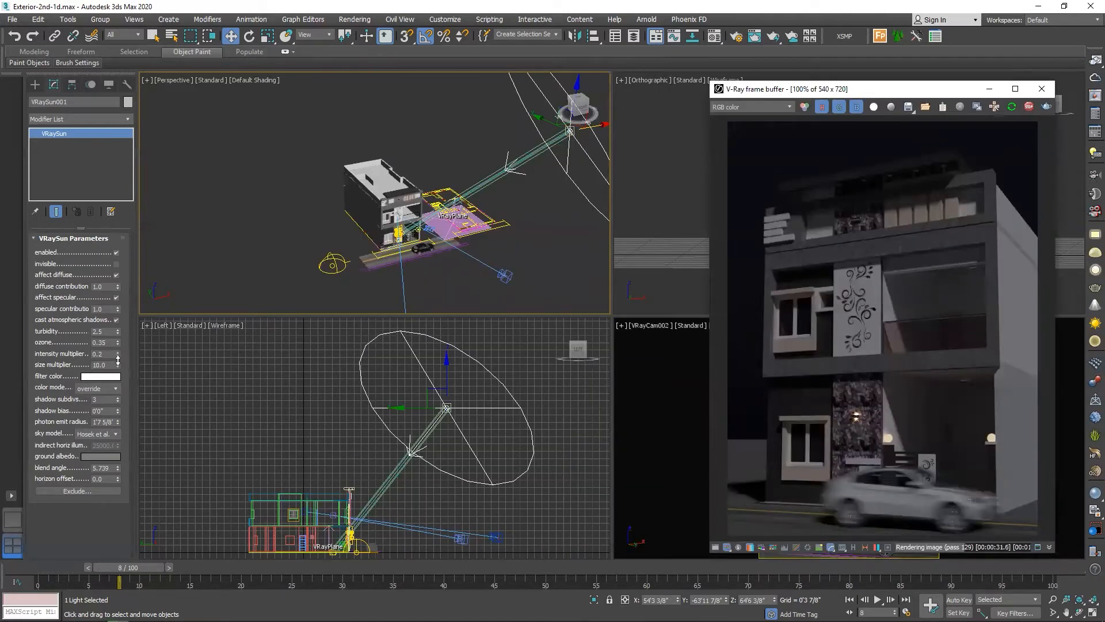
{"action": "left_click_drag", "start_coordinate": [118, 356], "coordinate": [117, 358]}
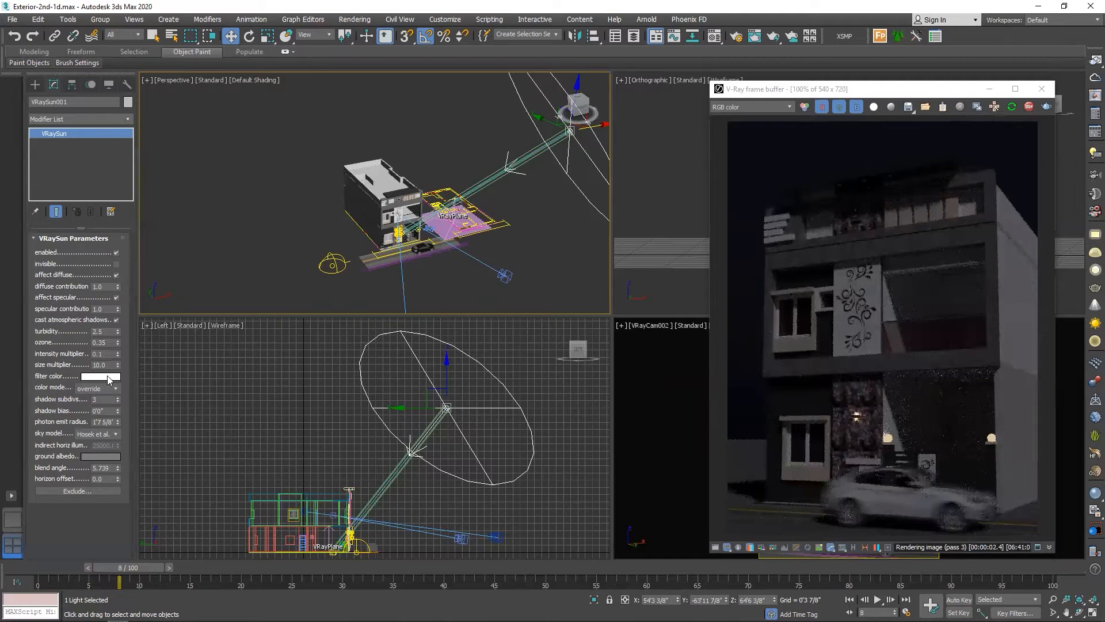
Step: Set the V-Ray sun's filter color to dark blue and its size multiplier to 6.9
{"action": "left_click", "coordinate": [107, 377]}
{"action": "left_click", "coordinate": [790, 168]}
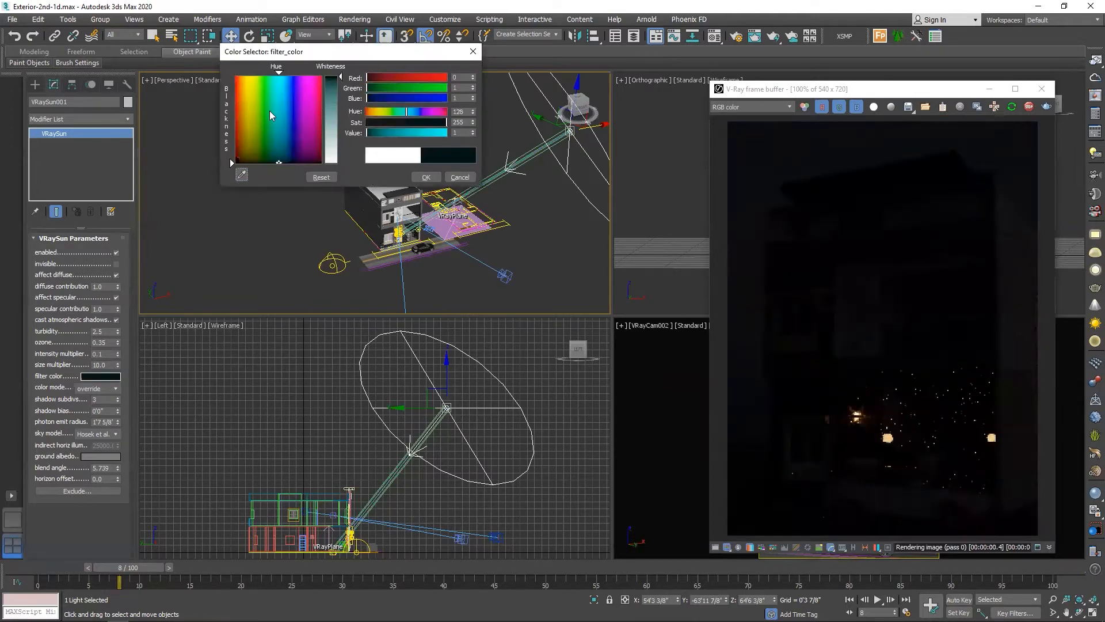
{"action": "left_click", "coordinate": [288, 157]}
{"action": "left_click_drag", "start_coordinate": [288, 157], "coordinate": [290, 154]}
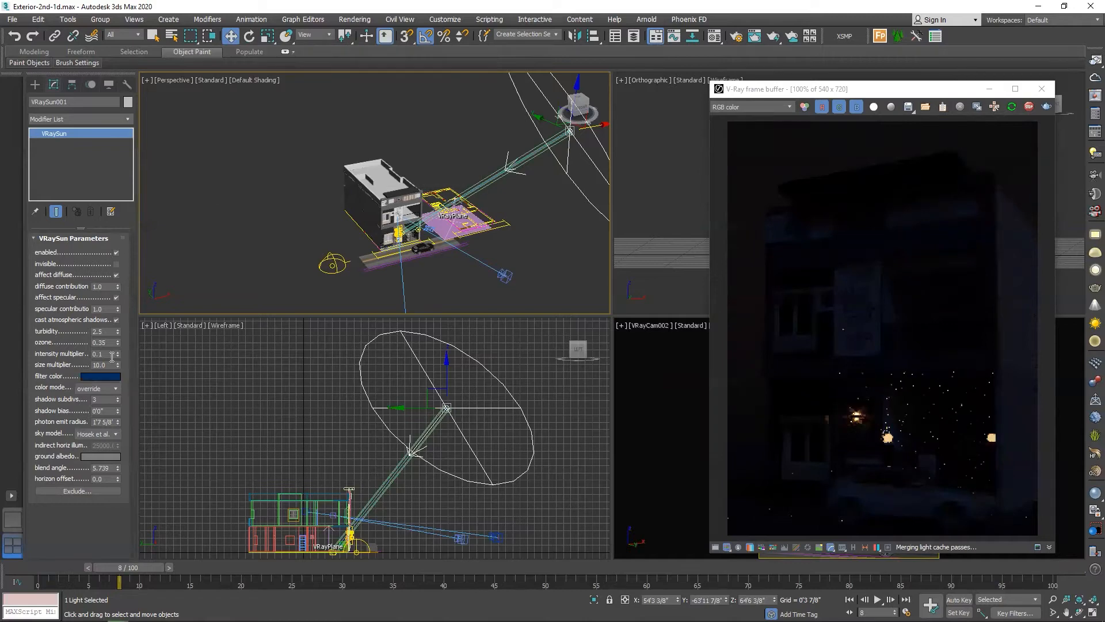
{"action": "left_click_drag", "start_coordinate": [119, 368], "coordinate": [122, 382]}
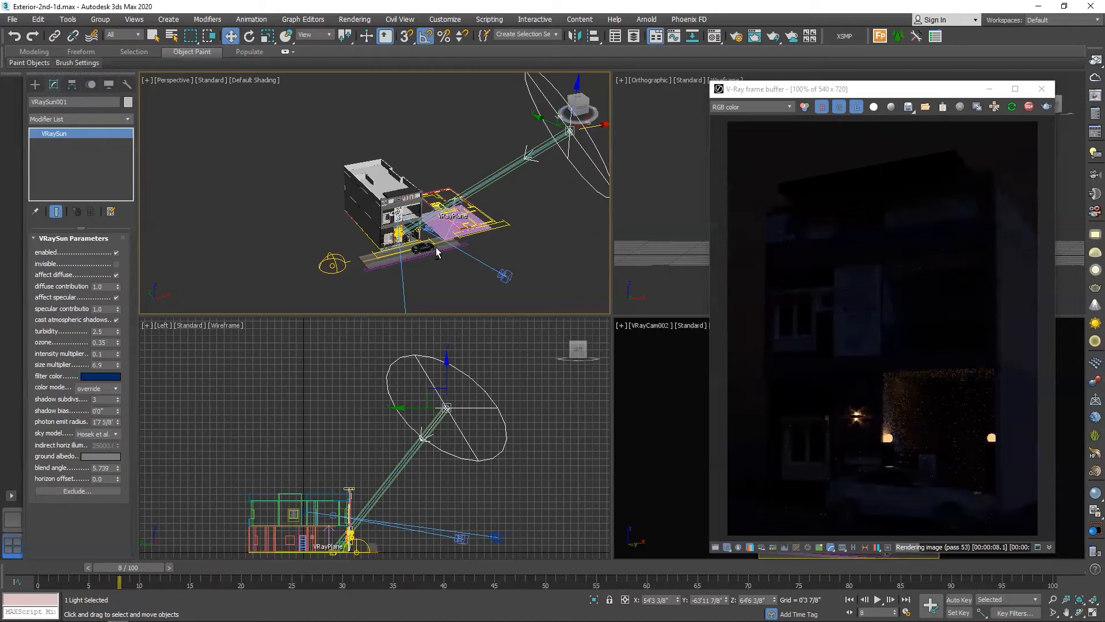
Step: Create a V-Ray sphere light with a radius of about 1'10 7/8" and position it in the open ground-floor area
{"action": "middle_click_drag", "start_coordinate": [464, 260], "coordinate": [389, 194], "text": "alt"}
{"action": "scroll", "coordinate": [523, 255], "scroll_direction": "up", "scroll_amount": 5}
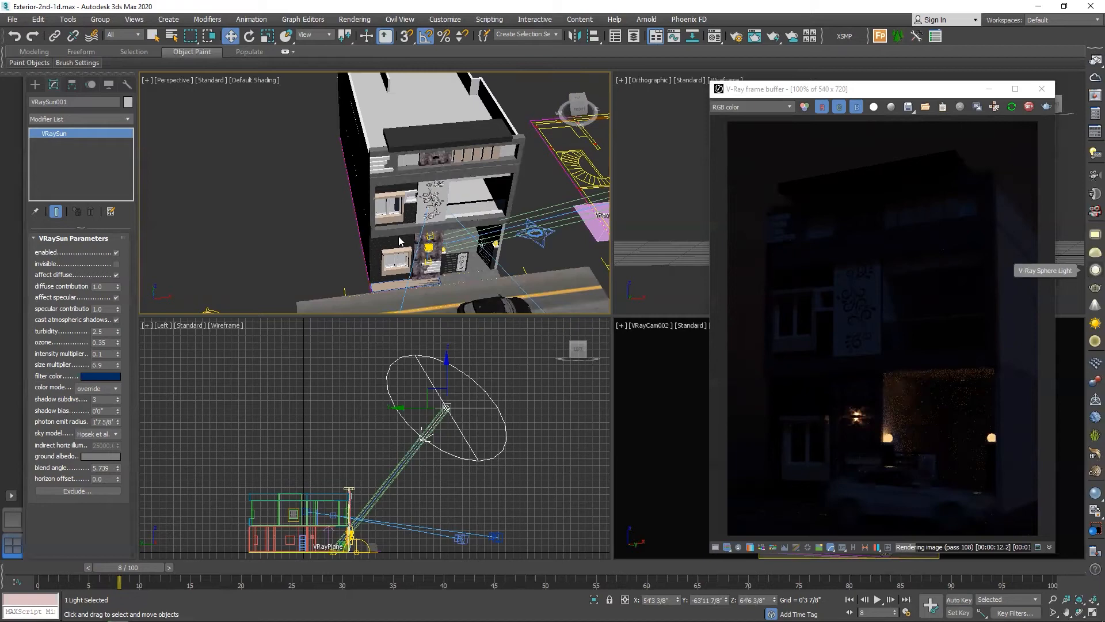
{"action": "left_click", "coordinate": [1092, 271]}
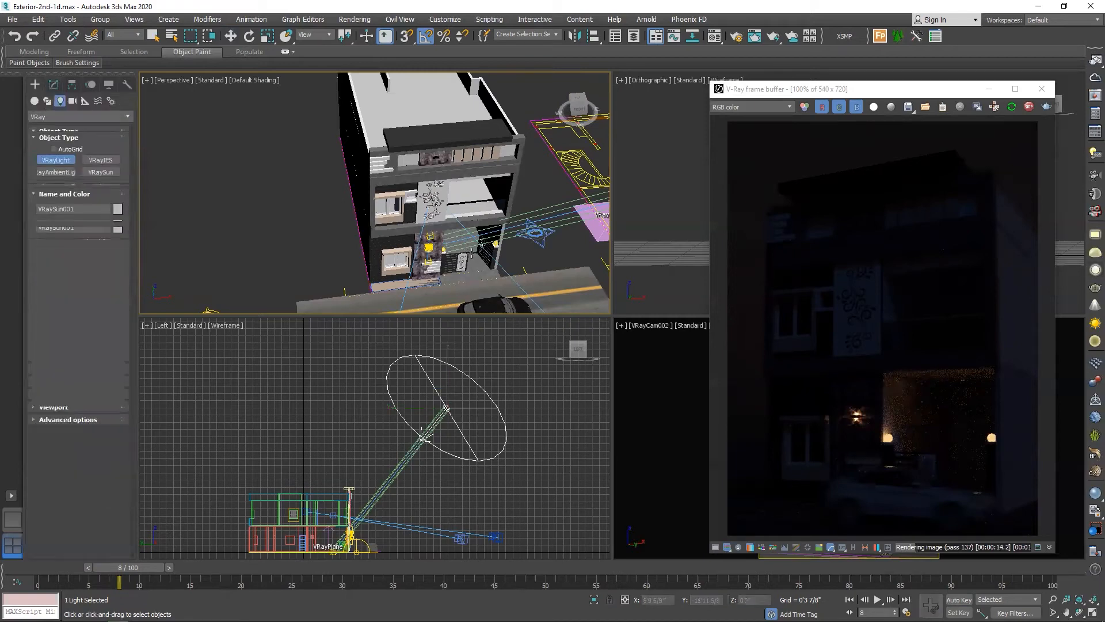
{"action": "left_click_drag", "start_coordinate": [471, 252], "coordinate": [471, 248]}
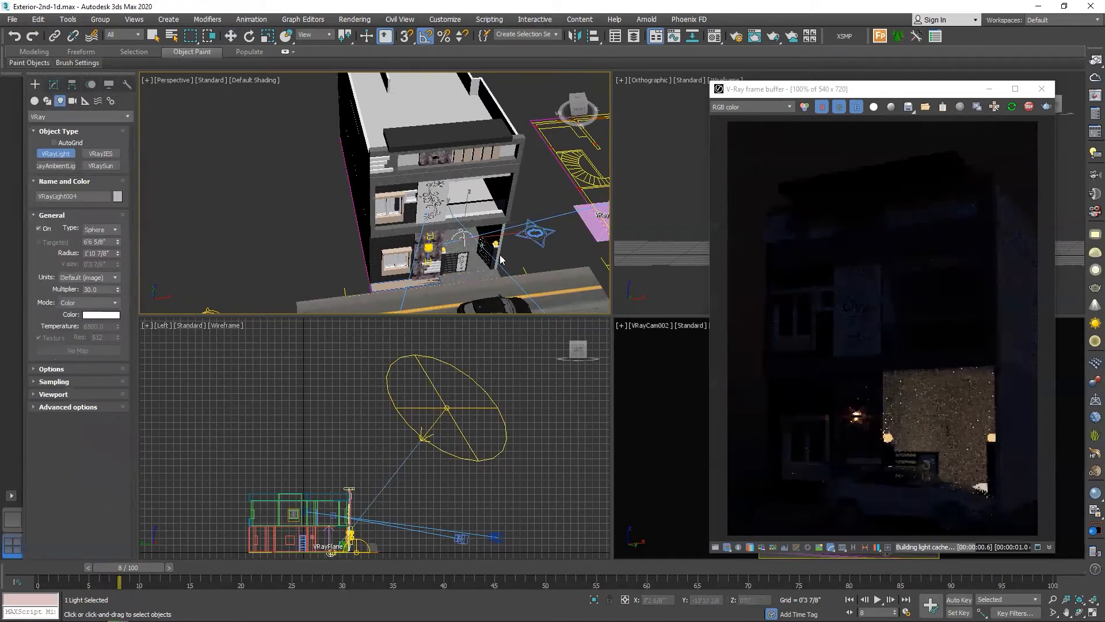
{"action": "key", "text": "w"}
{"action": "middle_click_drag", "start_coordinate": [466, 246], "coordinate": [453, 201], "text": "alt"}
{"action": "mouse_move", "coordinate": [462, 202]}
{"action": "left_mouse_down"}
{"action": "mouse_move", "coordinate": [468, 164]}
{"action": "mouse_move", "coordinate": [482, 205]}
{"action": "left_mouse_up"}
Step: Switch the sphere light's color mode to Temperature and set the temperature to 3500
{"action": "left_click", "coordinate": [53, 84]}
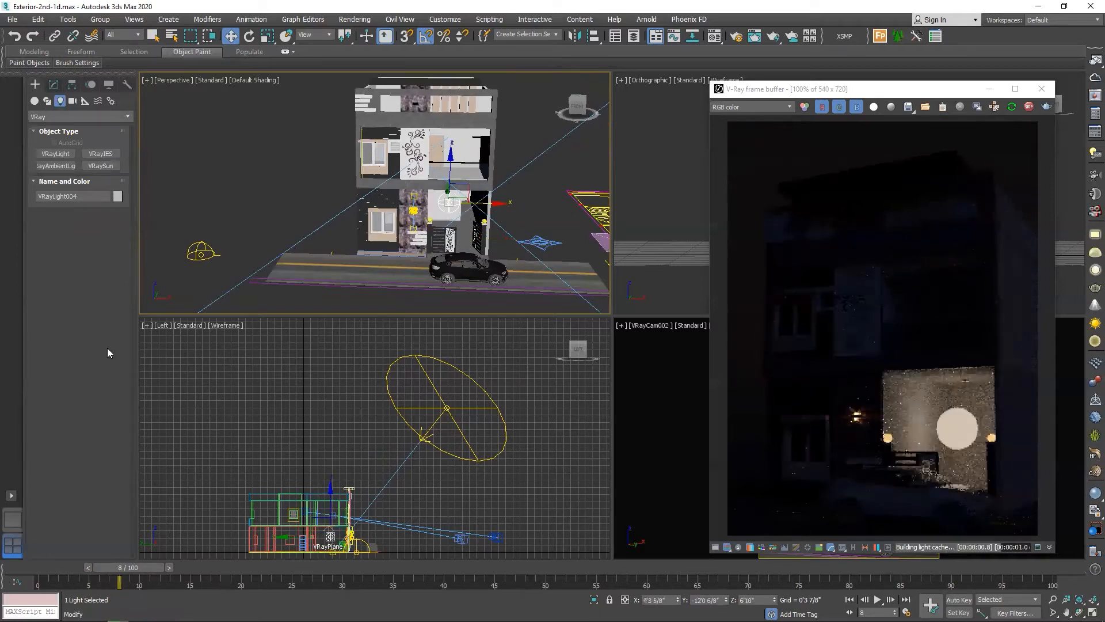
{"action": "left_click", "coordinate": [87, 342]}
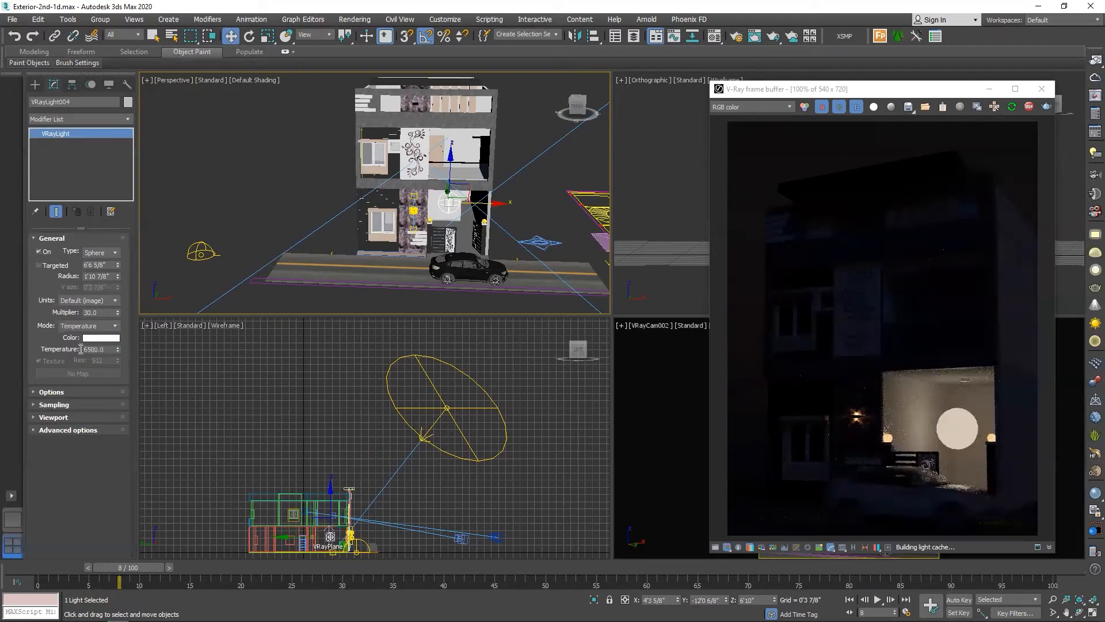
{"action": "left_click_drag", "start_coordinate": [81, 350], "coordinate": [0, 355]}
{"action": "type", "text": "350"}
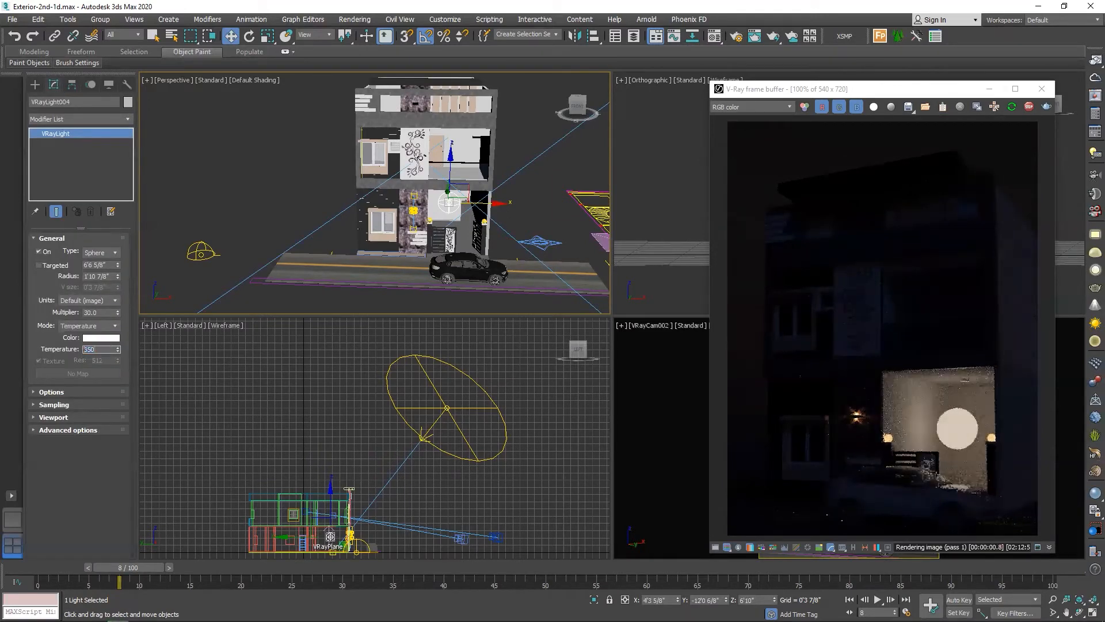
{"action": "type", "text": "0"}
{"action": "key", "text": "Return"}
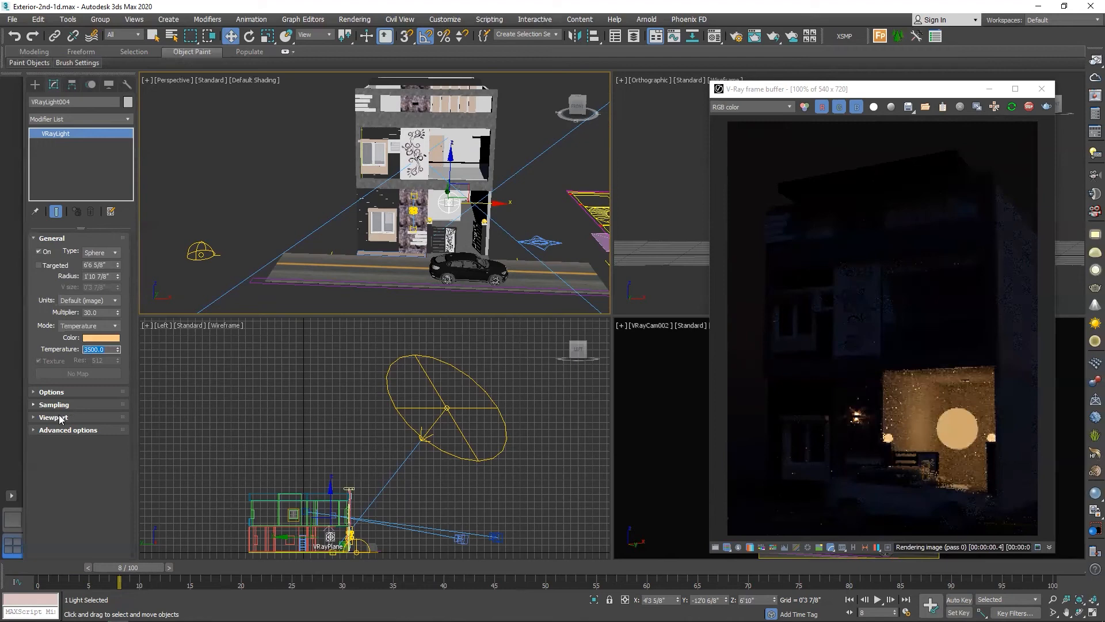
Step: Make the sphere light Invisible in its Options
{"action": "left_click", "coordinate": [52, 404]}
{"action": "left_click", "coordinate": [51, 392]}
{"action": "left_click", "coordinate": [39, 440]}
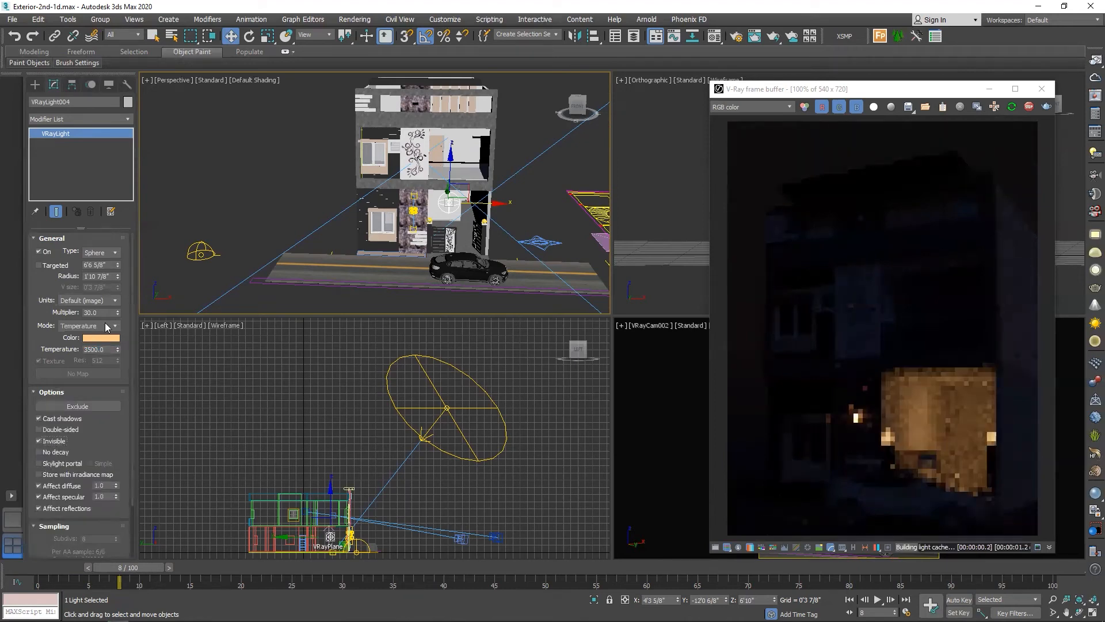
Step: Try a much cooler temperature of 35000 on the sphere light, and set it to 4500
{"action": "left_click_drag", "start_coordinate": [106, 349], "coordinate": [21, 348]}
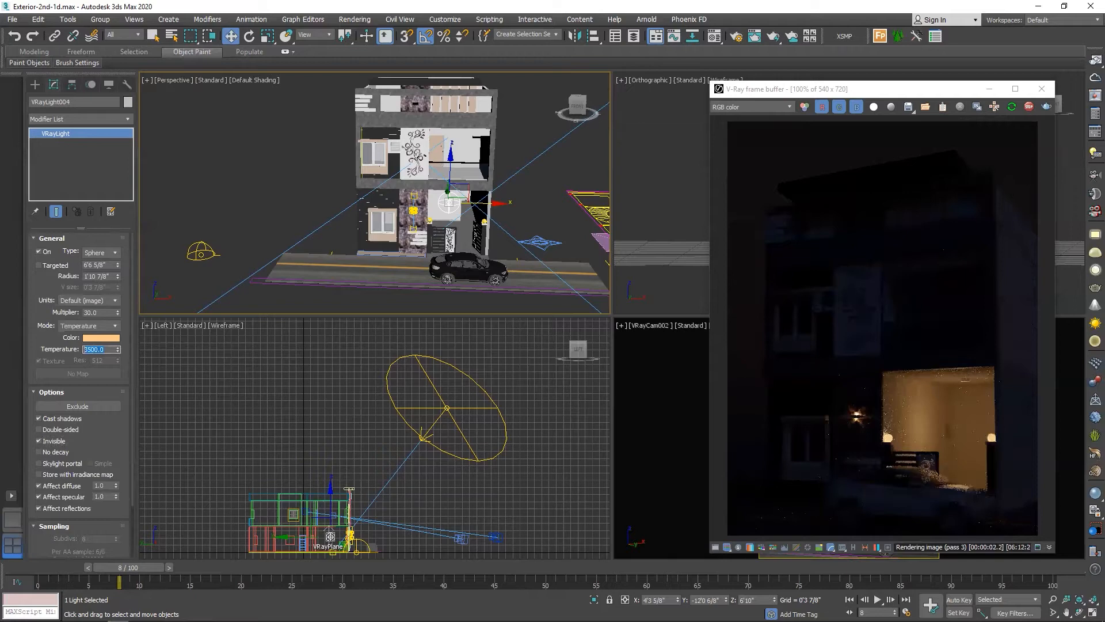
{"action": "type", "text": "35000"}
{"action": "key", "text": "Return"}
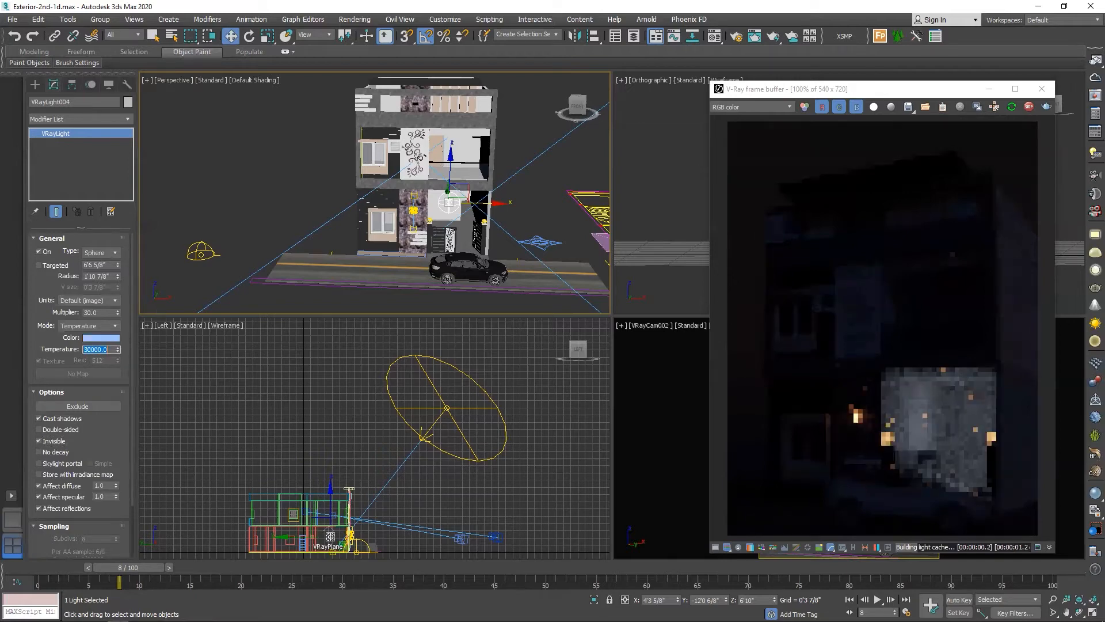
{"action": "type", "text": "4500"}
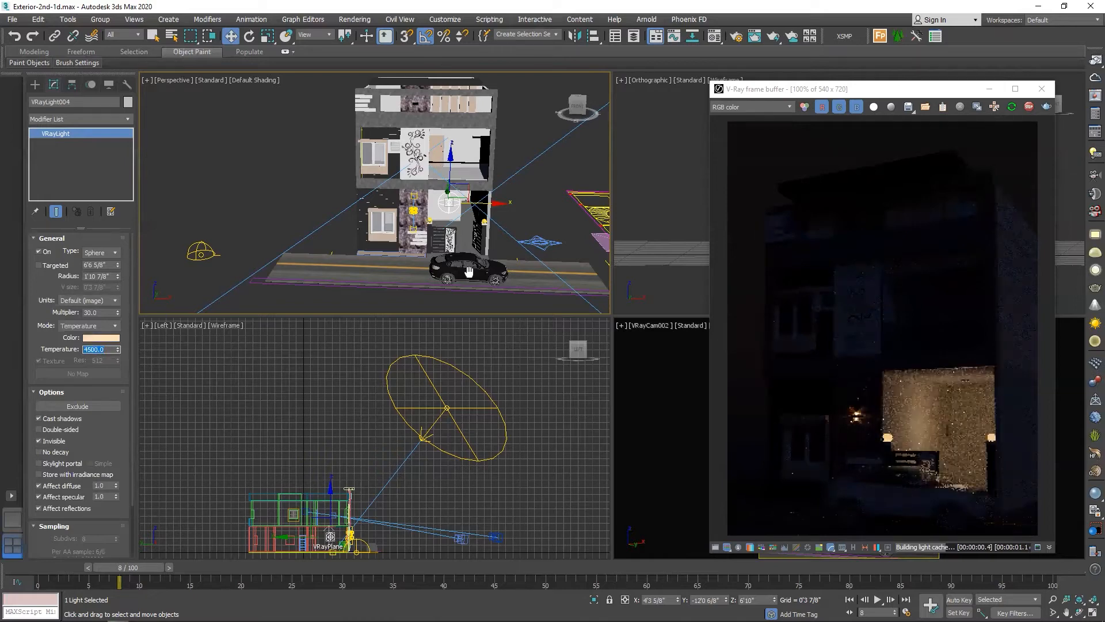
{"action": "key", "text": "Return"}
Step: Clone the sphere light upward as an instance into the middle-floor balcony area
{"action": "middle_click_drag", "start_coordinate": [437, 173], "coordinate": [437, 218], "text": "alt"}
{"action": "mouse_move", "coordinate": [437, 213]}
{"action": "left_mouse_down", "text": "shift"}
{"action": "mouse_move", "coordinate": [447, 161]}
{"action": "mouse_move", "coordinate": [493, 186]}
{"action": "left_mouse_up", "text": "shift"}
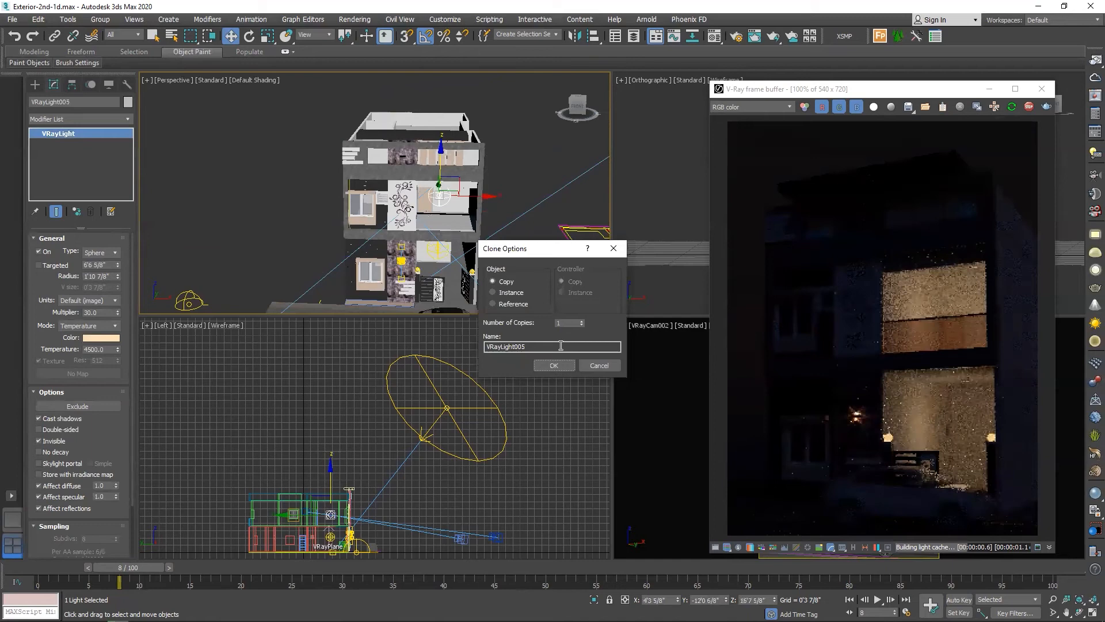
{"action": "left_click", "coordinate": [524, 293]}
{"action": "left_click", "coordinate": [554, 365]}
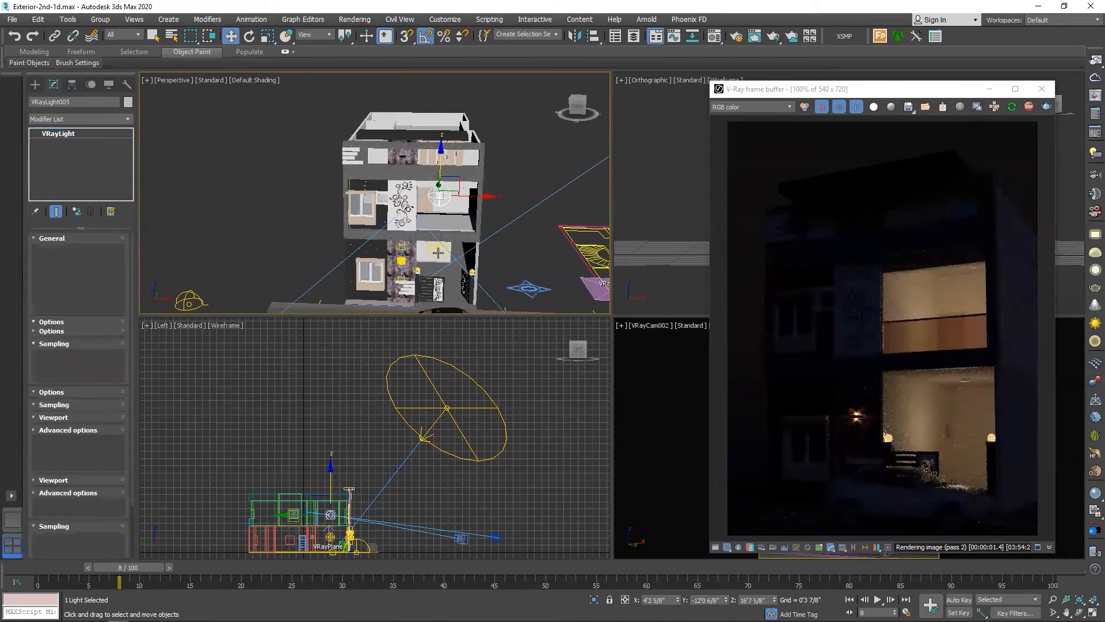
Step: Clone both sphere lights sideways as instances into the rooms behind the ground-floor and middle-floor windows
{"action": "left_click", "coordinate": [482, 222], "text": "ctrl"}
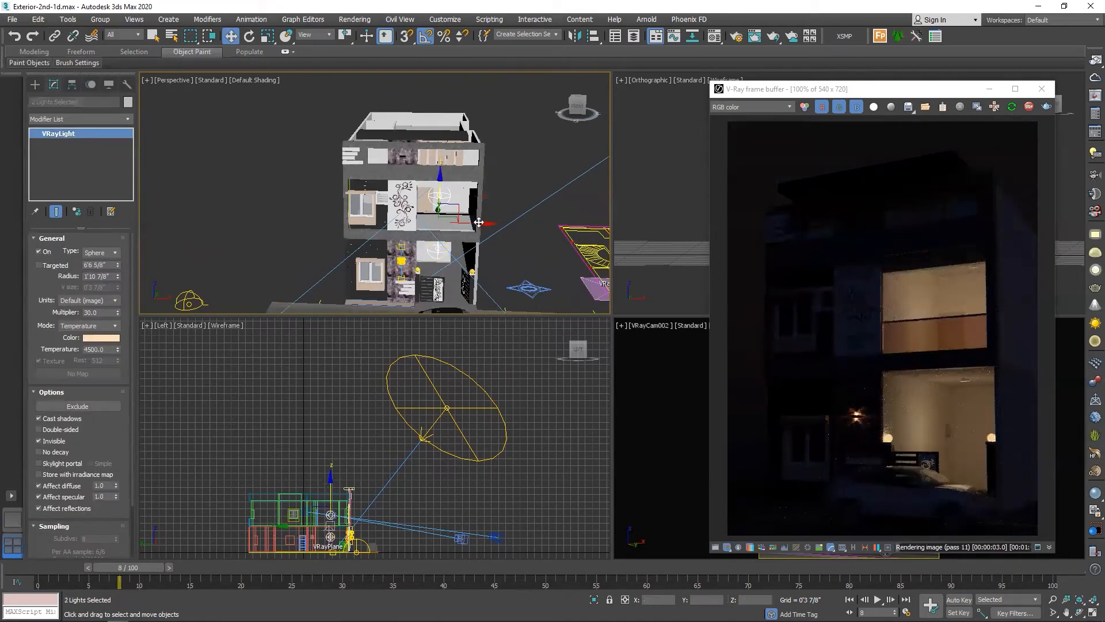
{"action": "left_click_drag", "start_coordinate": [479, 222], "coordinate": [410, 226], "text": "shift"}
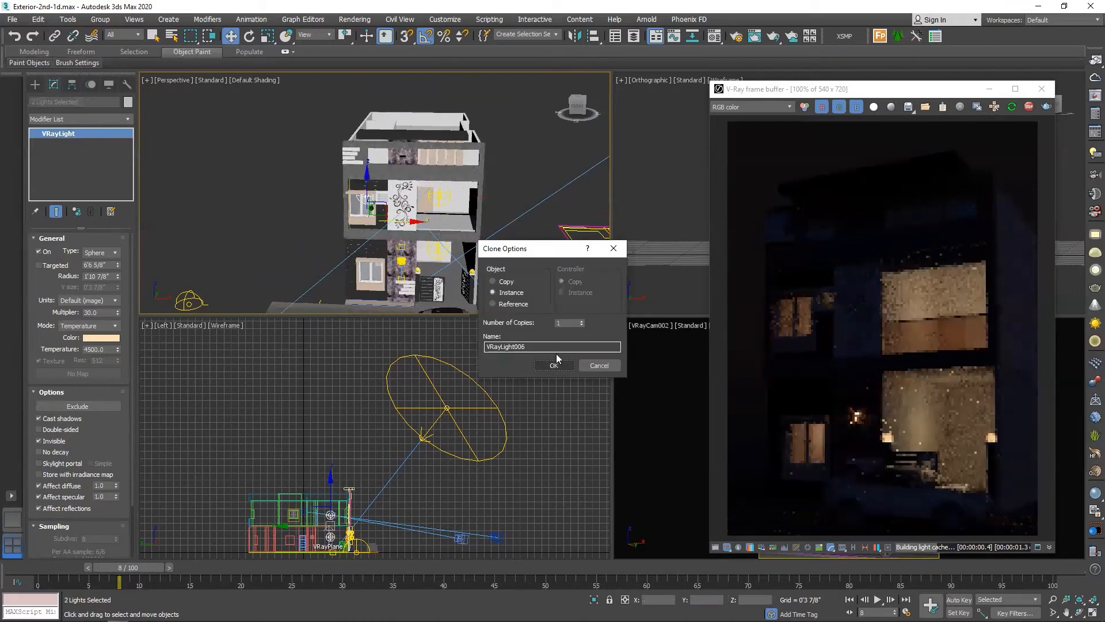
{"action": "key", "text": "Return"}
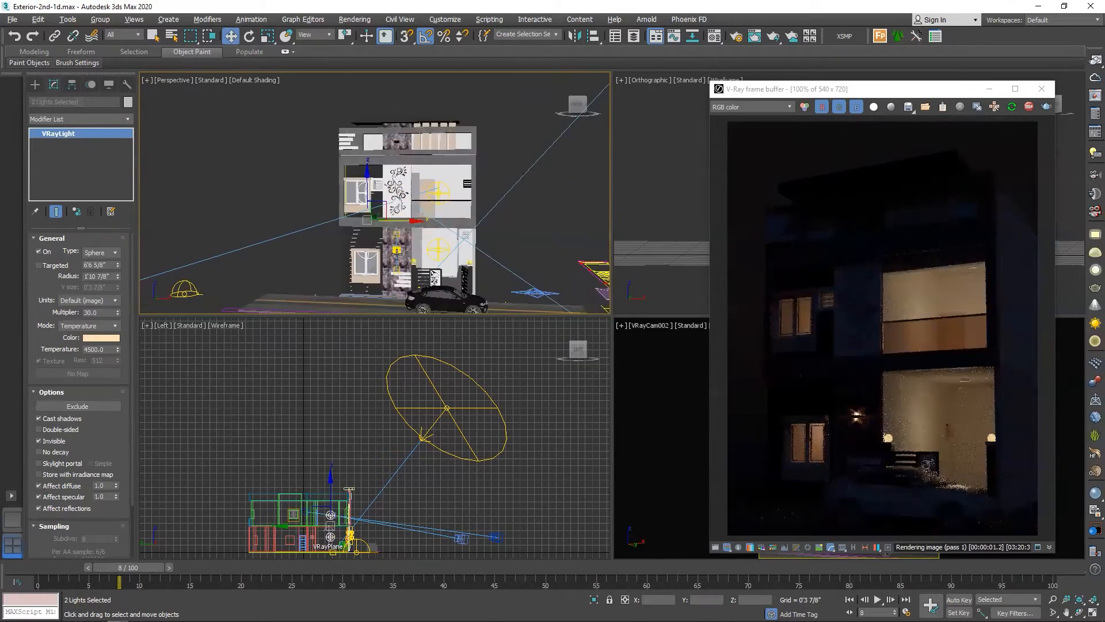
Step: Restrict selection to Lights and clone the two VRayIES lights on the ground-floor stone wall up to the top-floor stone wall
{"action": "scroll", "coordinate": [339, 248], "scroll_direction": "up", "scroll_amount": 10}
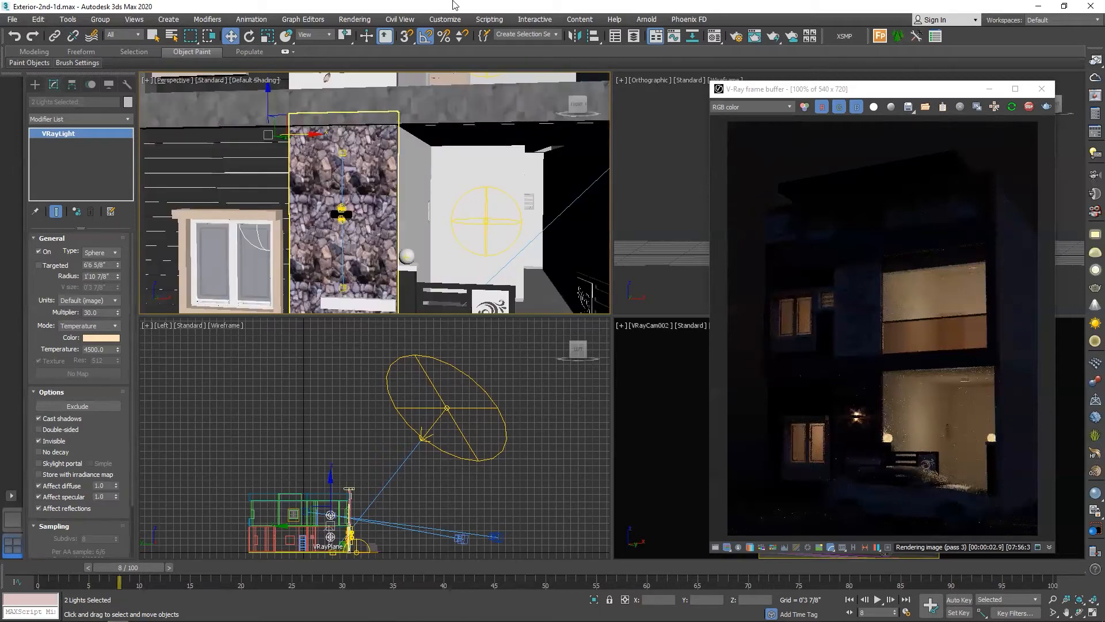
{"action": "left_click", "coordinate": [123, 35]}
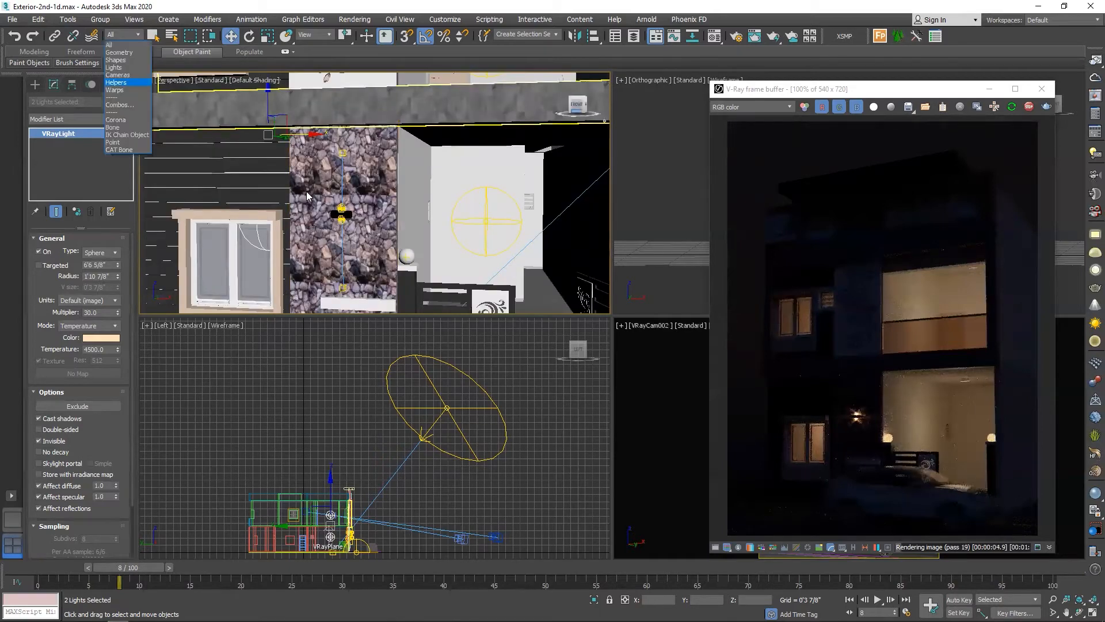
{"action": "left_click", "coordinate": [342, 243]}
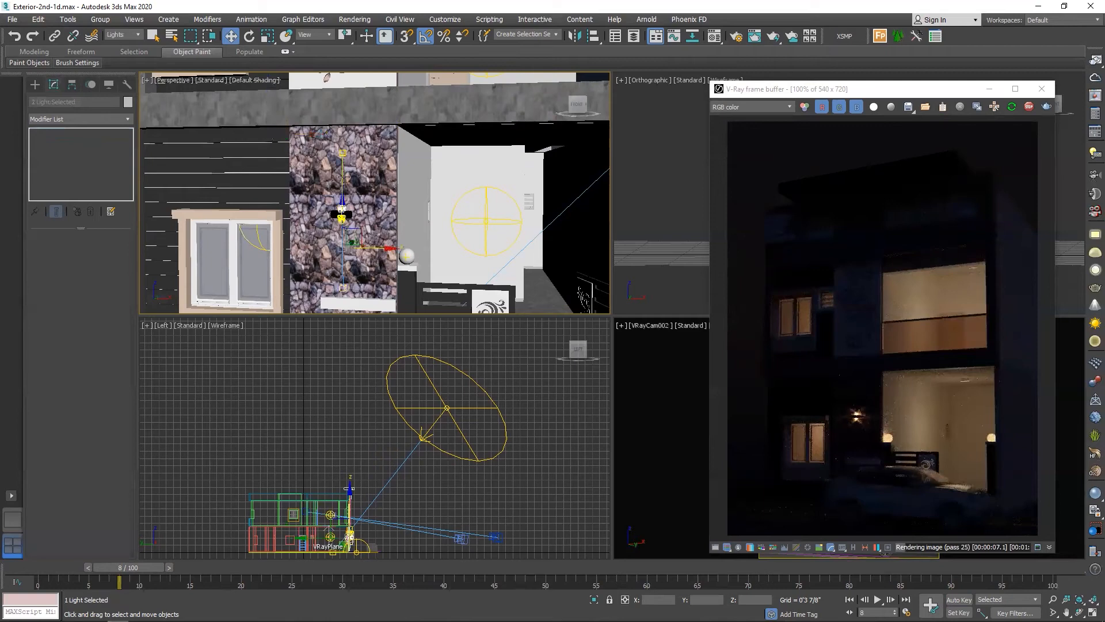
{"action": "left_click", "coordinate": [341, 214], "text": "ctrl"}
{"action": "scroll", "coordinate": [367, 267], "scroll_direction": "down", "scroll_amount": 5}
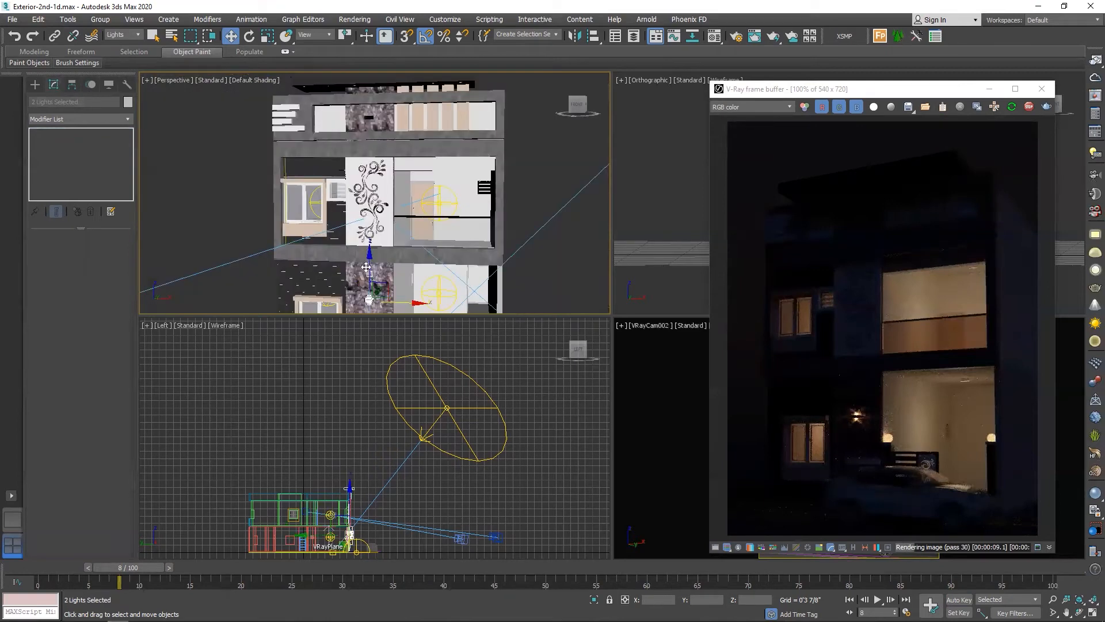
{"action": "left_click_drag", "start_coordinate": [366, 268], "coordinate": [385, 85]}
{"action": "left_click", "coordinate": [559, 367]}
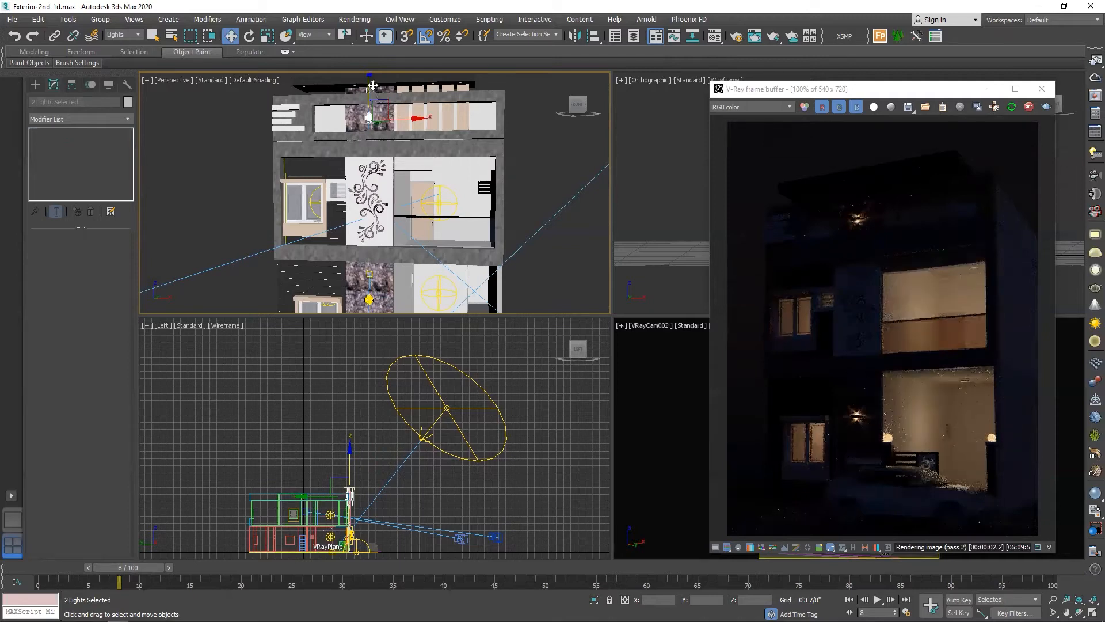
Step: Clone the two VRayIES wall lights as instances onto the middle floor's patterned panel
{"action": "left_click_drag", "start_coordinate": [386, 179], "coordinate": [384, 173]}
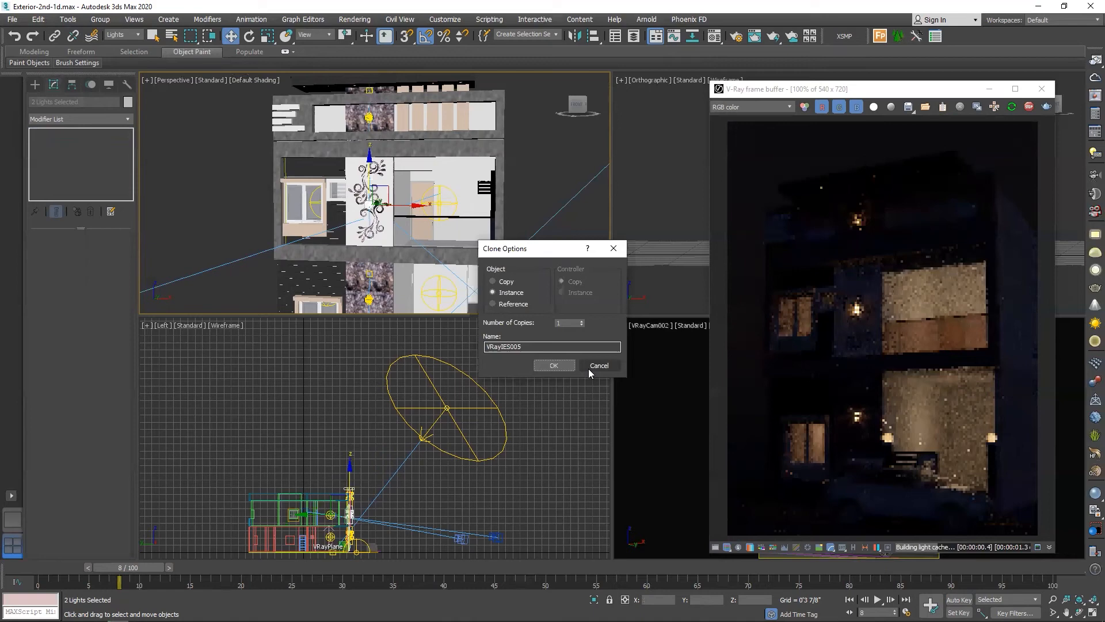
{"action": "left_click", "coordinate": [557, 366]}
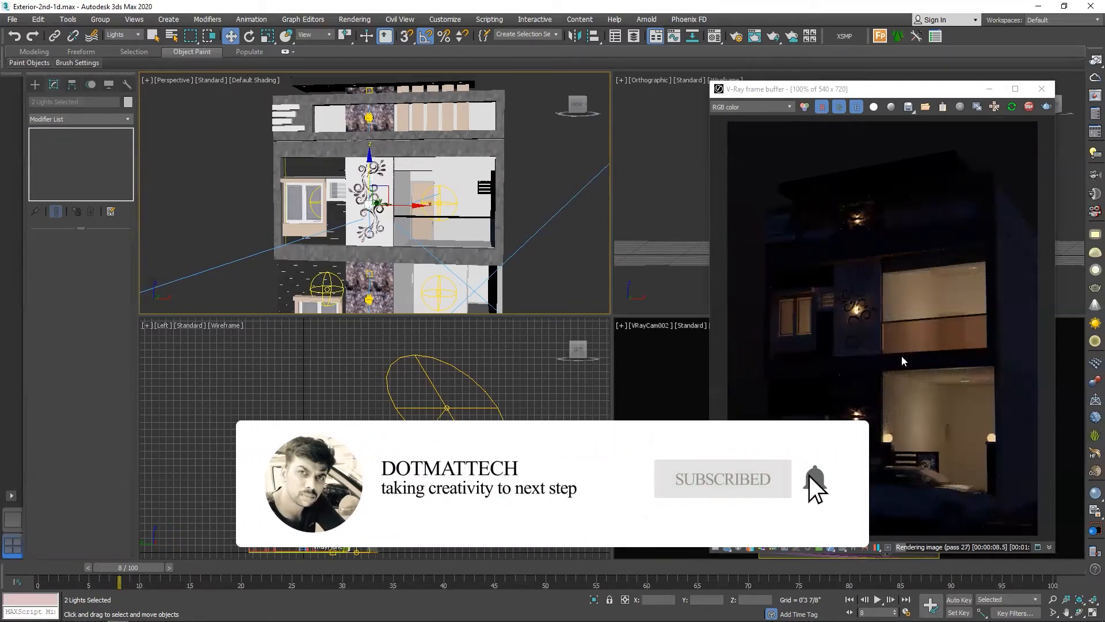
Step: Set the selection filter to All and select the car in front of the house
{"action": "scroll", "coordinate": [380, 412], "scroll_direction": "down", "scroll_amount": 1}
{"action": "scroll", "coordinate": [491, 510], "scroll_direction": "up", "scroll_amount": 1}
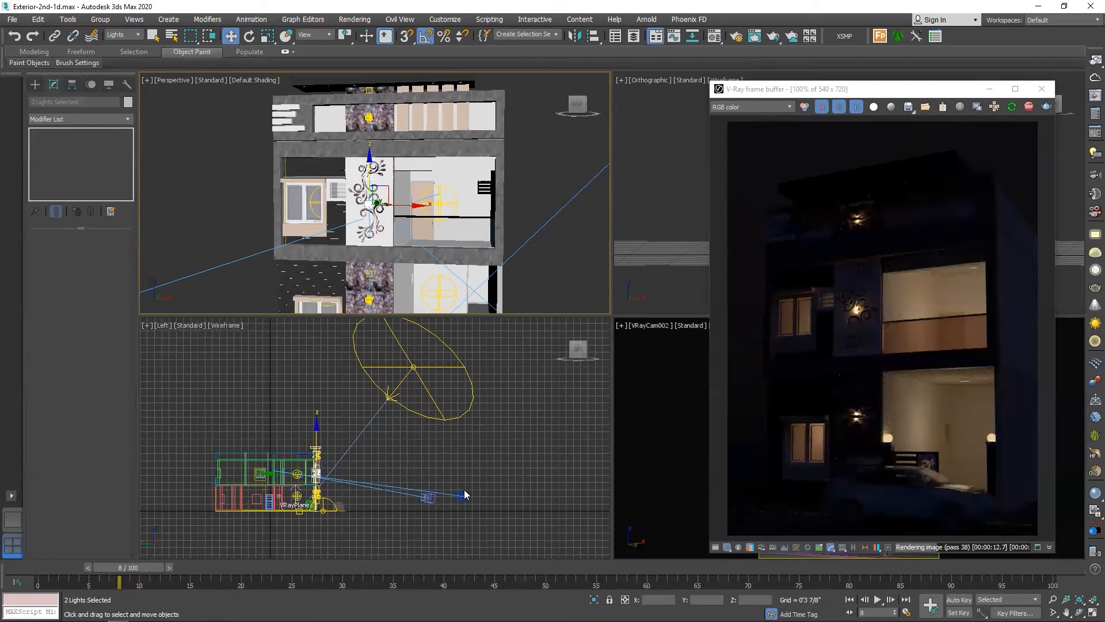
{"action": "scroll", "coordinate": [442, 279], "scroll_direction": "down", "scroll_amount": 4}
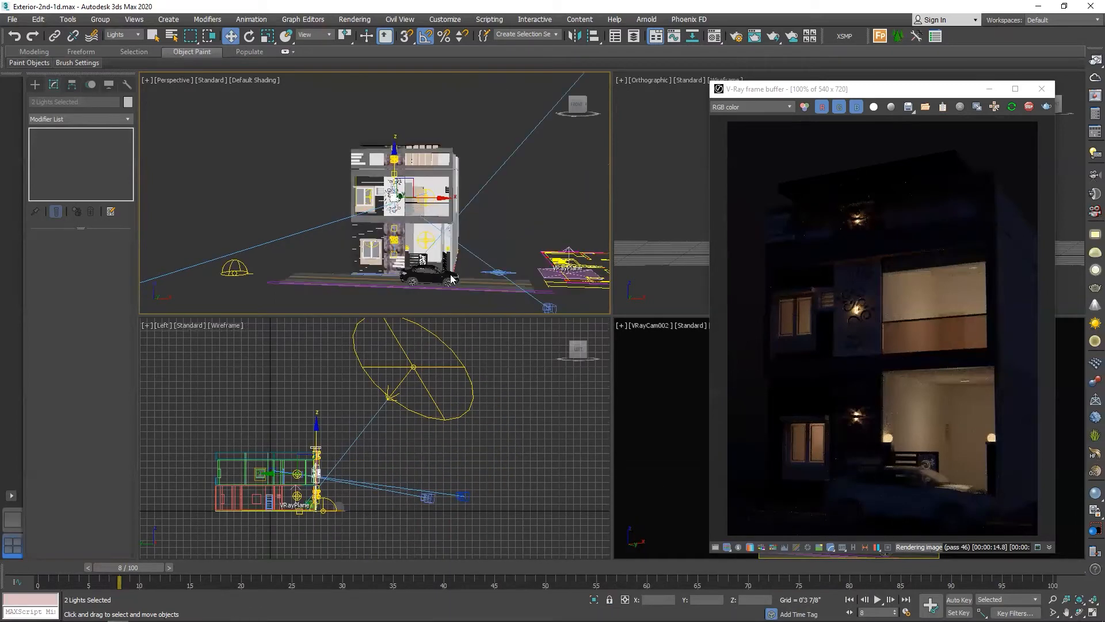
{"action": "left_click", "coordinate": [110, 42]}
{"action": "left_click", "coordinate": [442, 282]}
{"action": "left_click", "coordinate": [454, 281]}
{"action": "key", "text": "z"}
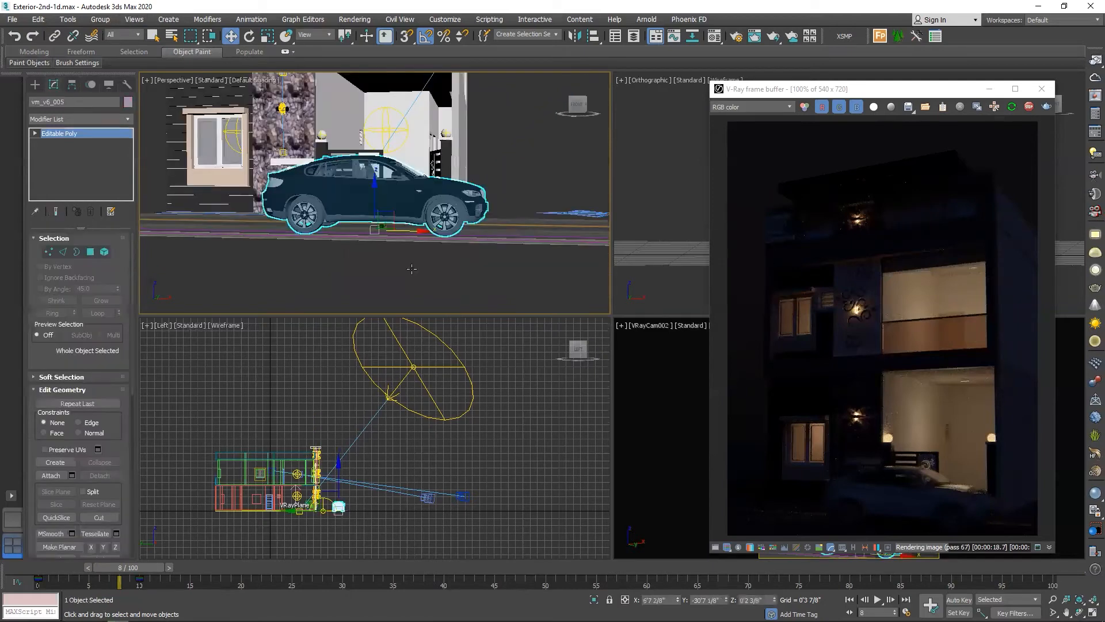
{"action": "middle_click_drag", "start_coordinate": [425, 267], "coordinate": [587, 361], "text": "alt"}
{"action": "key", "text": "alt+w"}
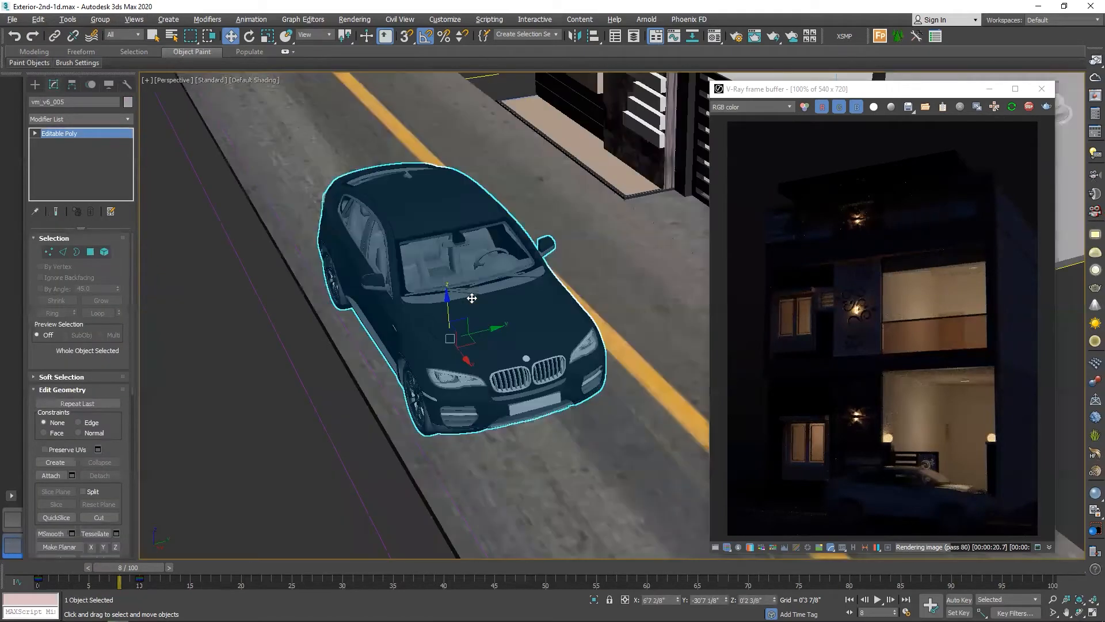
Step: Try to pick parts of the car's front headlight at Polygon level
{"action": "scroll", "coordinate": [541, 320], "scroll_direction": "up", "scroll_amount": 3}
{"action": "scroll", "coordinate": [444, 350], "scroll_direction": "up", "scroll_amount": 3}
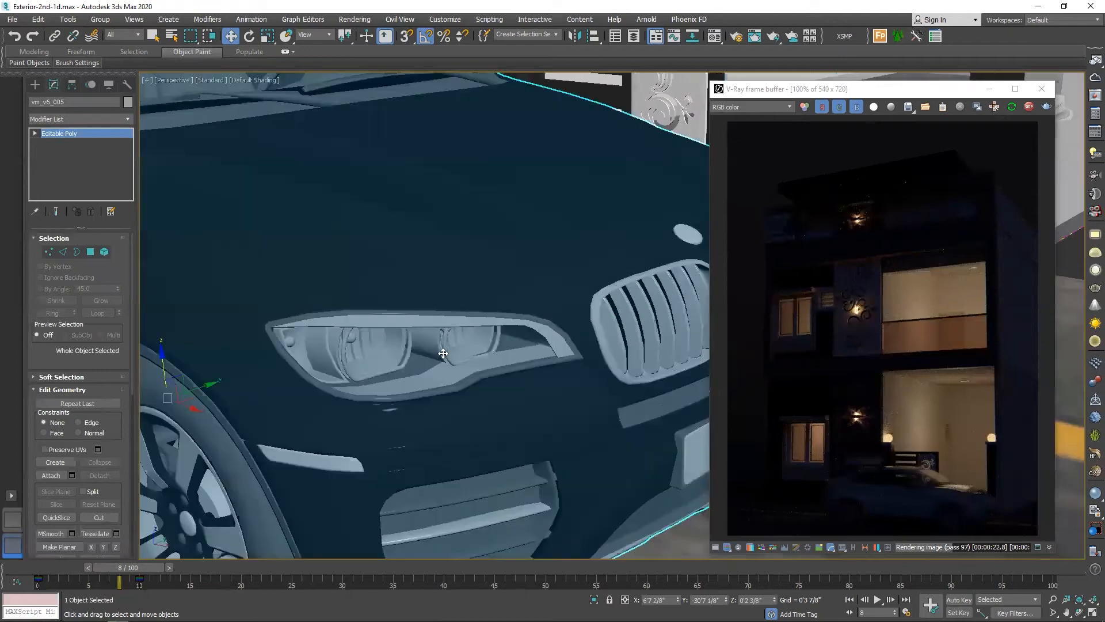
{"action": "scroll", "coordinate": [443, 349], "scroll_direction": "down", "scroll_amount": 3}
{"action": "scroll", "coordinate": [381, 328], "scroll_direction": "up", "scroll_amount": 2}
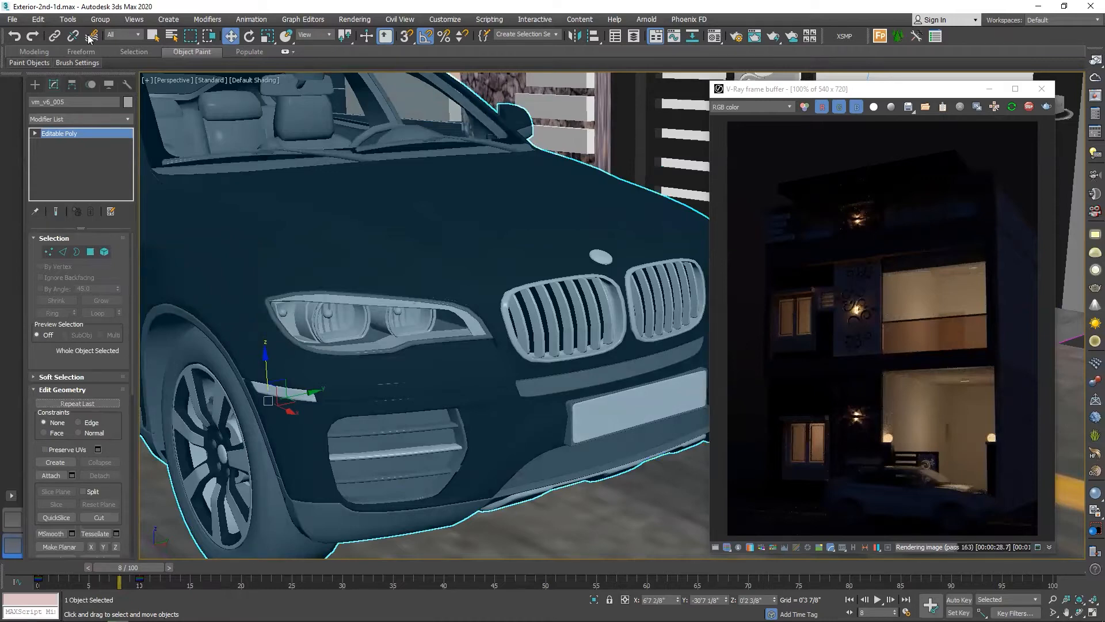
{"action": "left_click", "coordinate": [100, 19]}
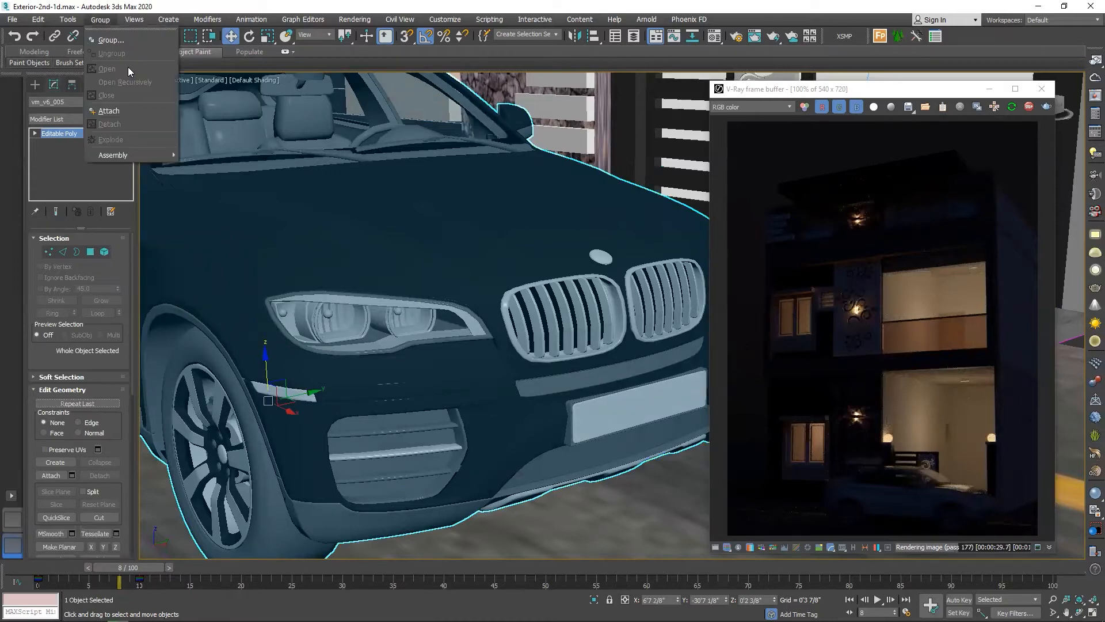
{"action": "left_click", "coordinate": [93, 254]}
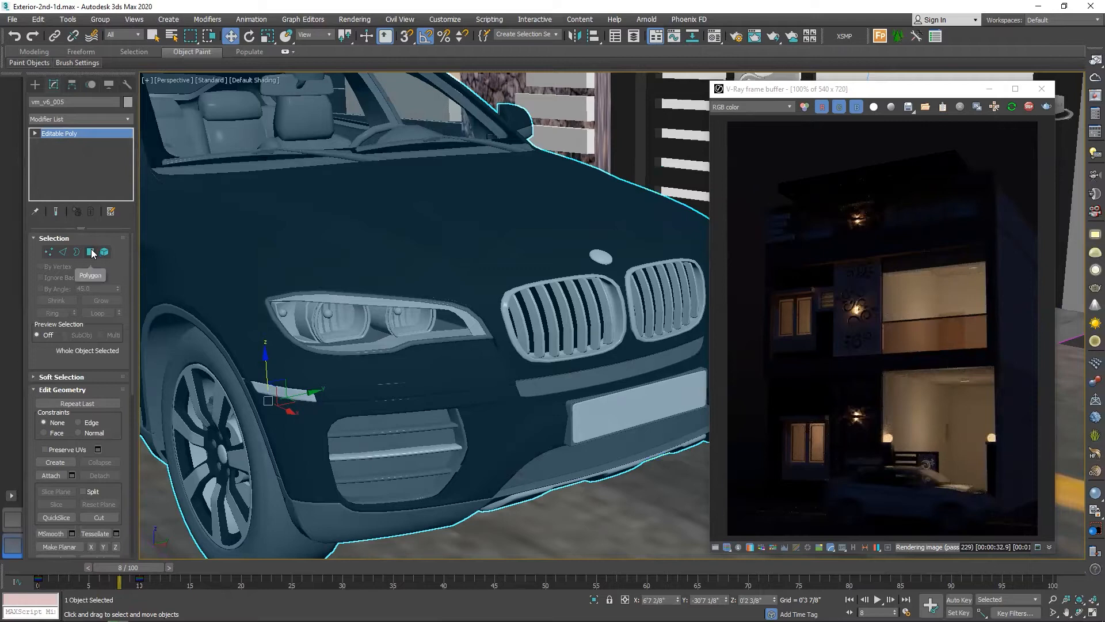
{"action": "left_click", "coordinate": [282, 315]}
{"action": "scroll", "coordinate": [282, 315], "scroll_direction": "up", "scroll_amount": 5}
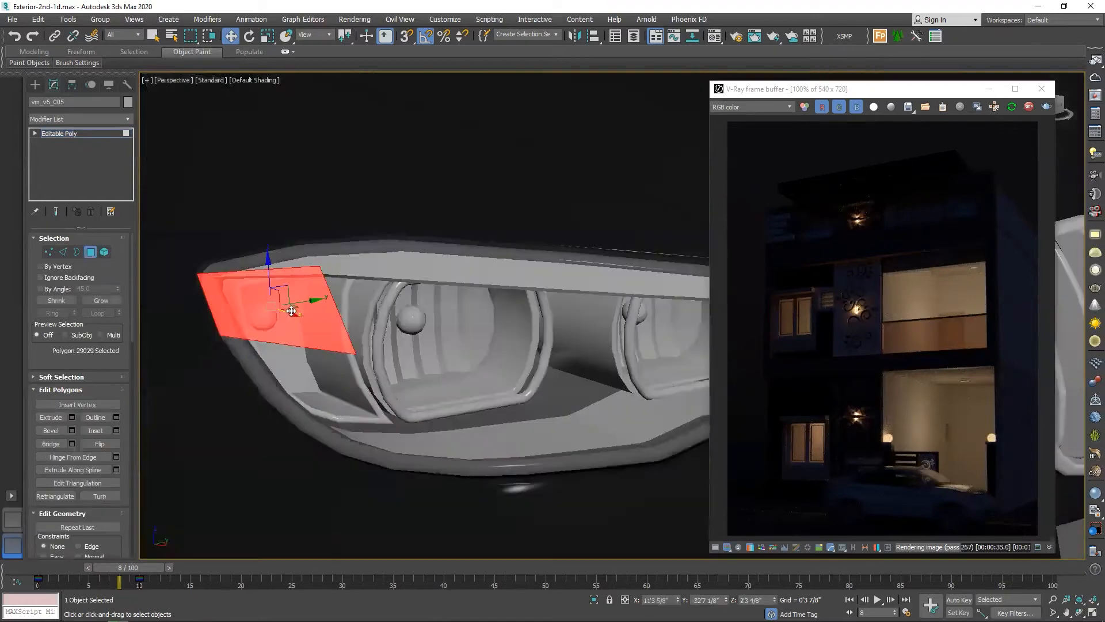
{"action": "scroll", "coordinate": [271, 316], "scroll_direction": "up", "scroll_amount": 2}
{"action": "scroll", "coordinate": [365, 316], "scroll_direction": "up", "scroll_amount": 1}
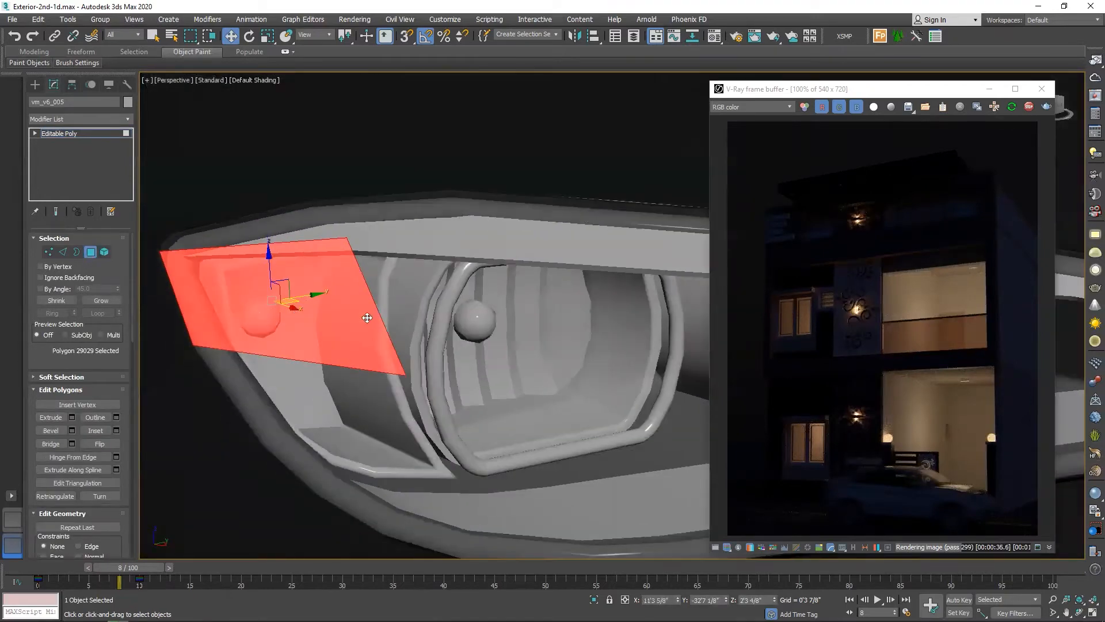
{"action": "key", "text": "F3"}
{"action": "left_click", "coordinate": [567, 312]}
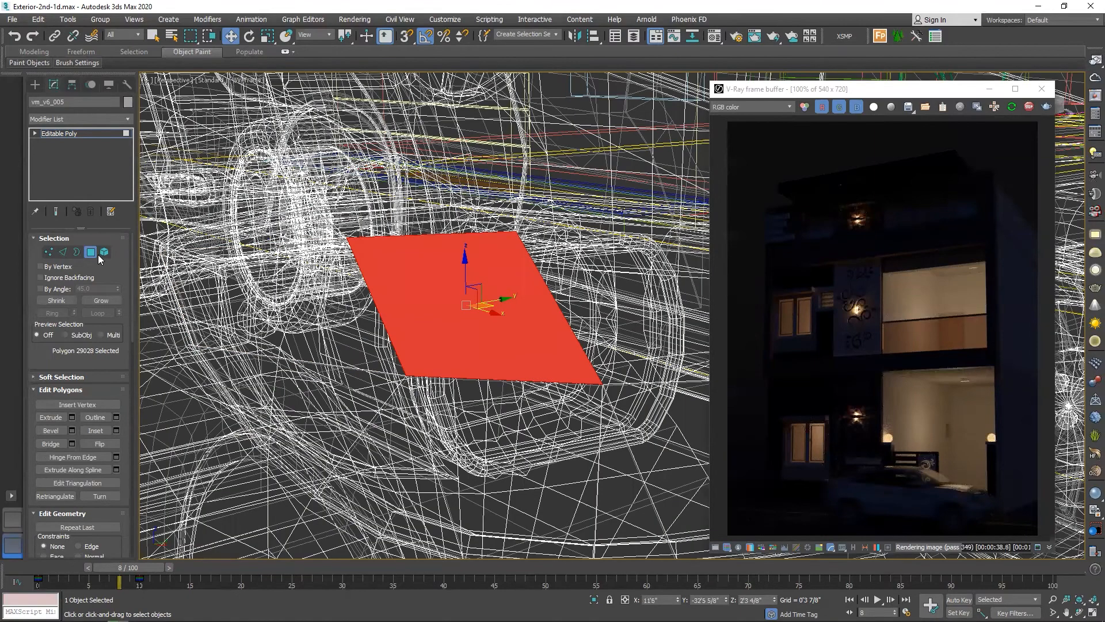
Step: At Element level of the car mesh, select the small outermost bulb sphere behind the front headlight's glass
{"action": "key", "text": "5"}
{"action": "left_click", "coordinate": [256, 326]}
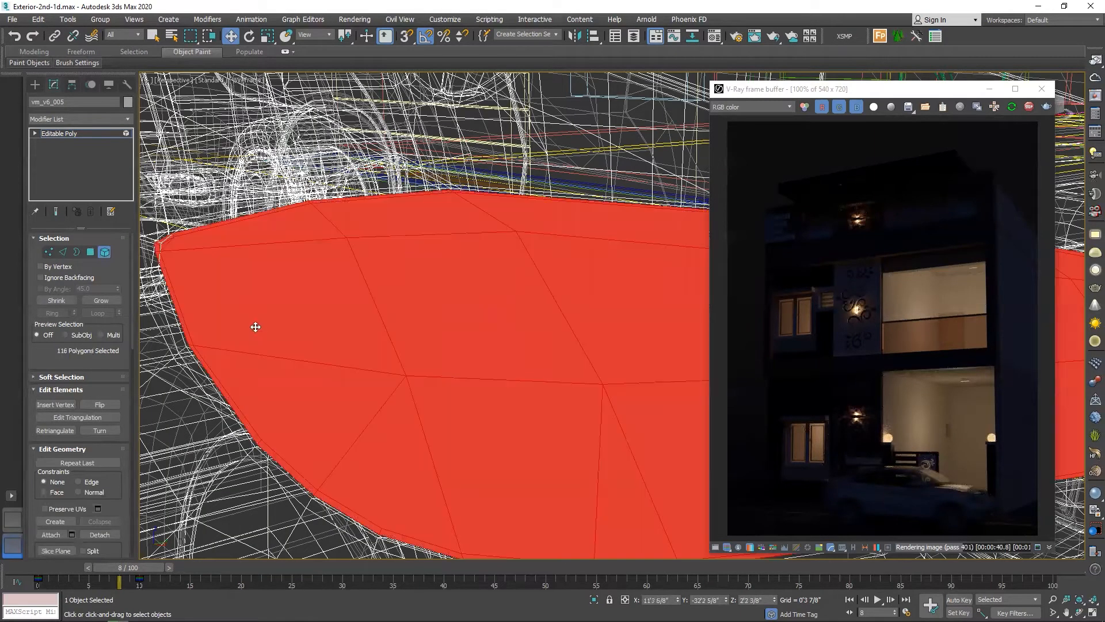
{"action": "key", "text": "F3"}
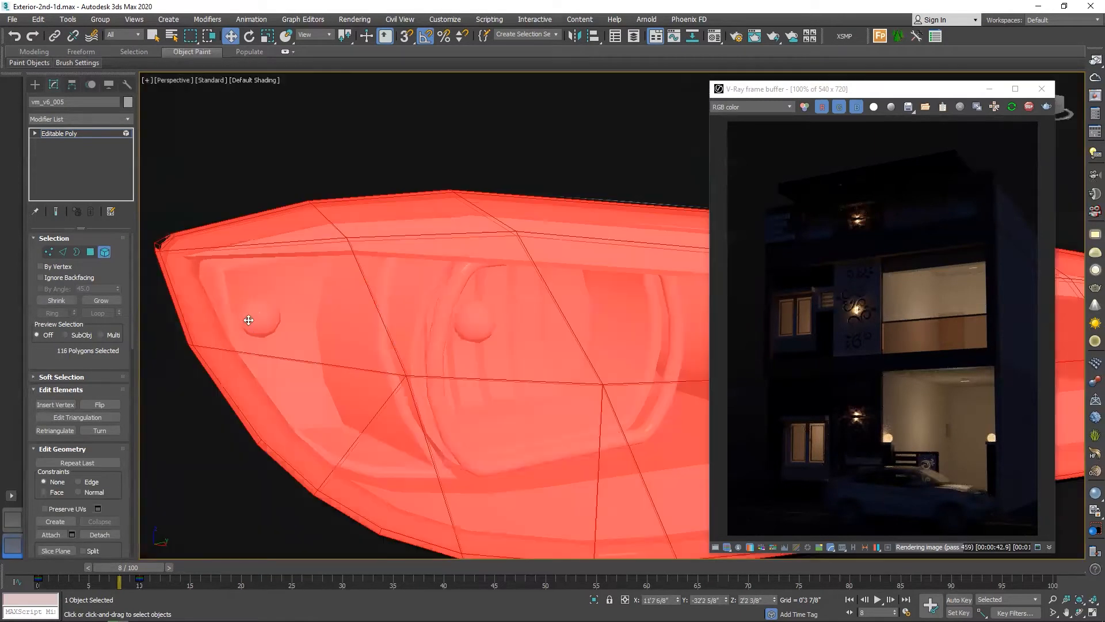
{"action": "mouse_move", "coordinate": [287, 318]}
{"action": "middle_mouse_down", "text": "alt"}
{"action": "mouse_move", "coordinate": [262, 318]}
{"action": "mouse_move", "coordinate": [429, 280]}
{"action": "middle_mouse_up", "text": "alt"}
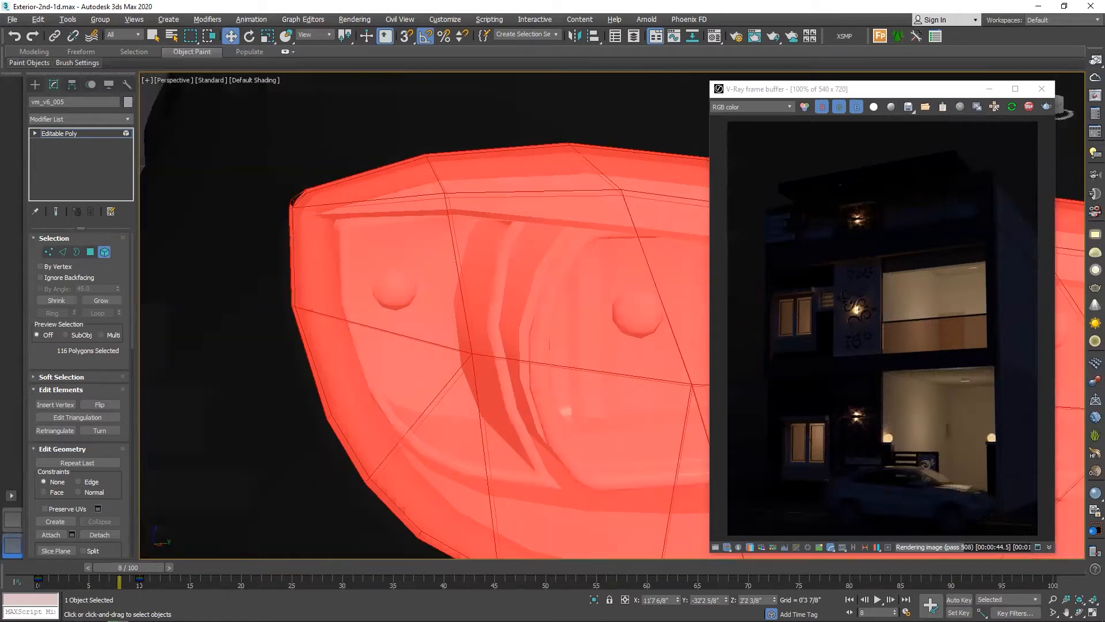
{"action": "scroll", "coordinate": [428, 288], "scroll_direction": "up", "scroll_amount": 2}
{"action": "scroll", "coordinate": [428, 288], "scroll_direction": "up", "scroll_amount": 2}
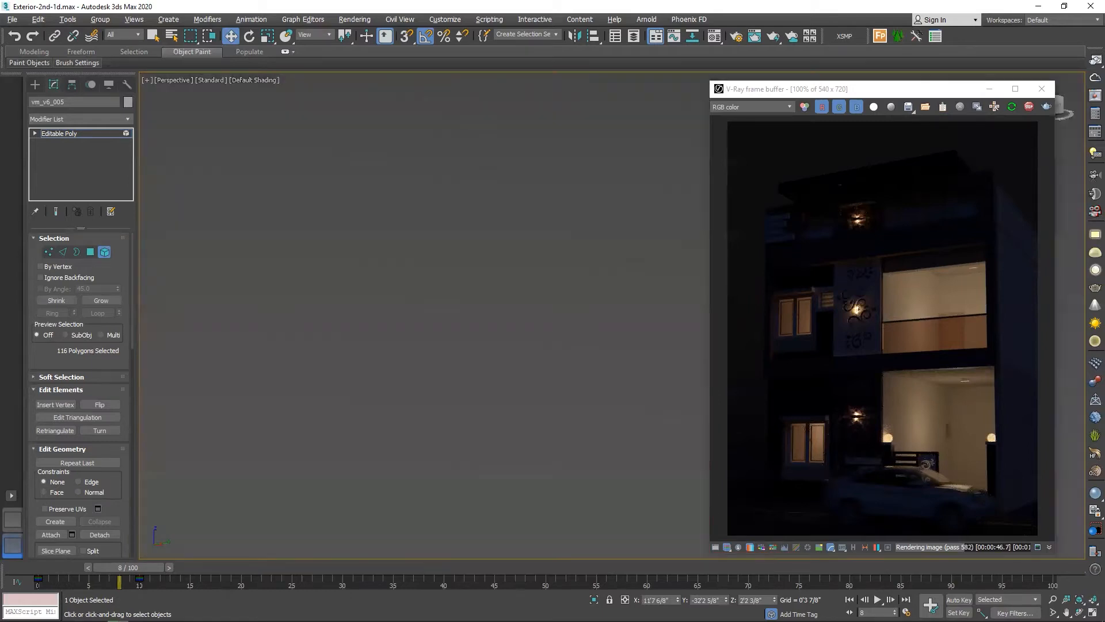
{"action": "scroll", "coordinate": [333, 308], "scroll_direction": "up", "scroll_amount": 2}
{"action": "left_click", "coordinate": [306, 318]}
{"action": "scroll", "coordinate": [305, 318], "scroll_direction": "down", "scroll_amount": 3}
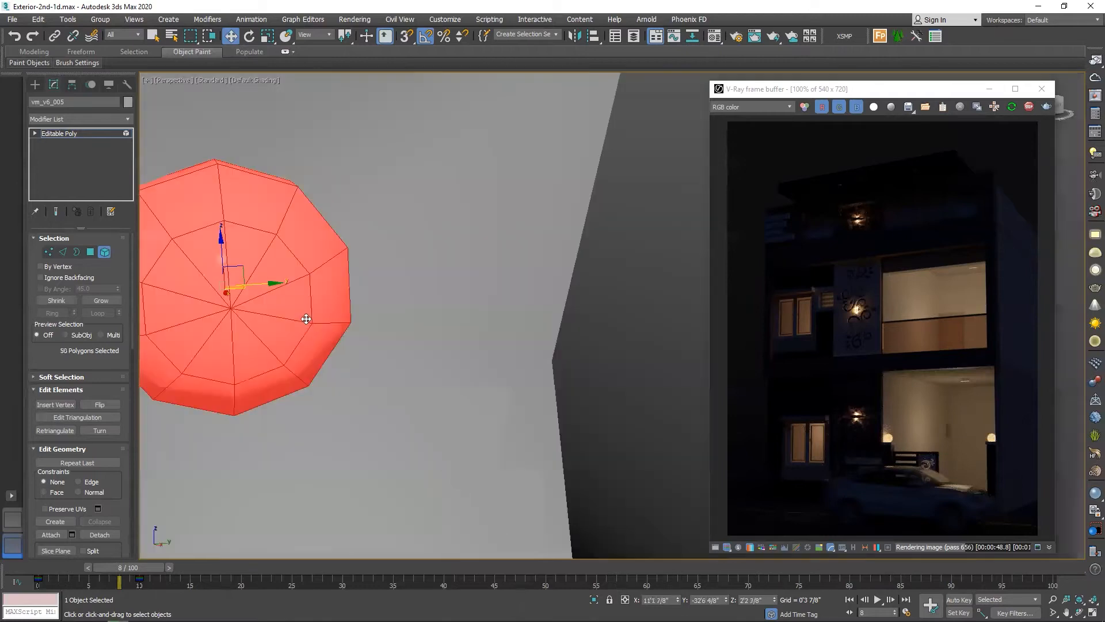
{"action": "middle_click_drag", "start_coordinate": [309, 320], "coordinate": [690, 36], "text": "alt"}
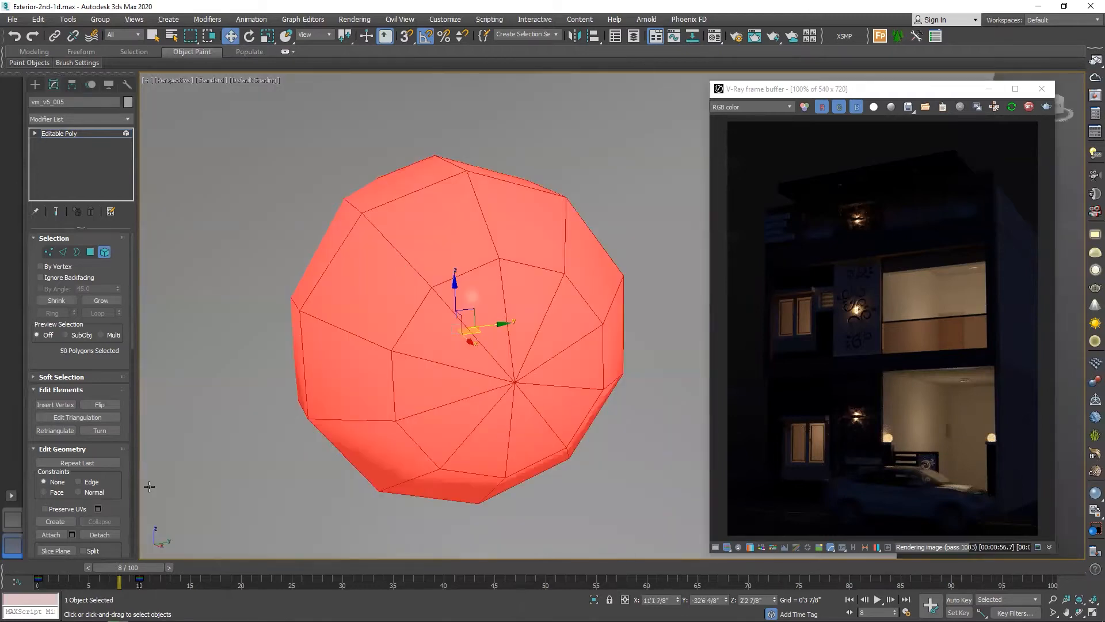
Step: Change the purple sample material, Material #16, to the VRayLightMtl type
{"action": "key", "text": "m"}
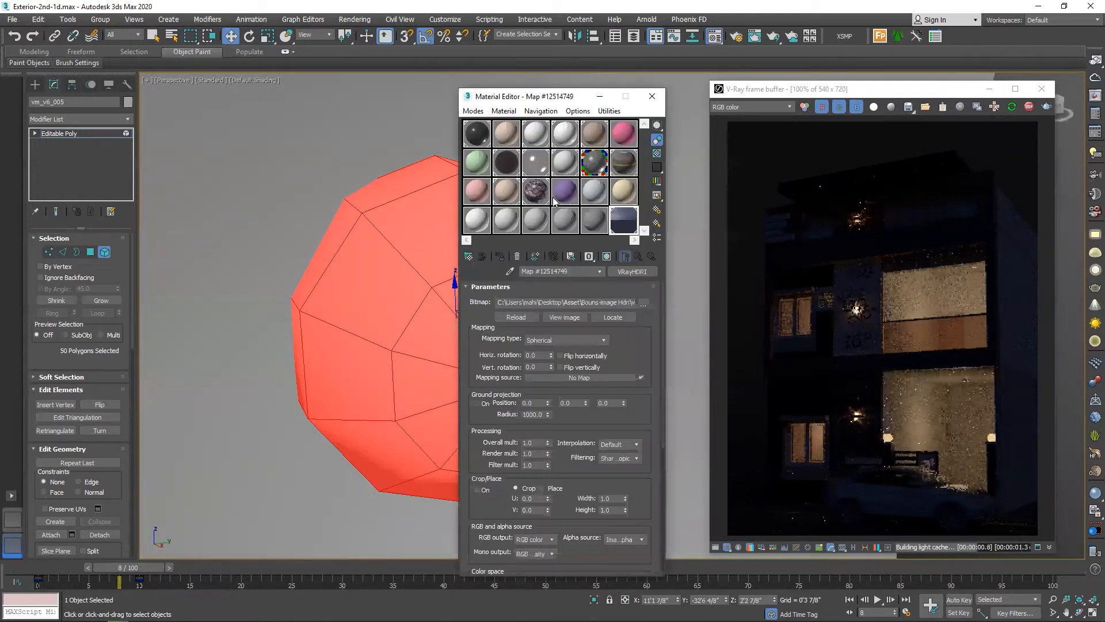
{"action": "left_click", "coordinate": [561, 194]}
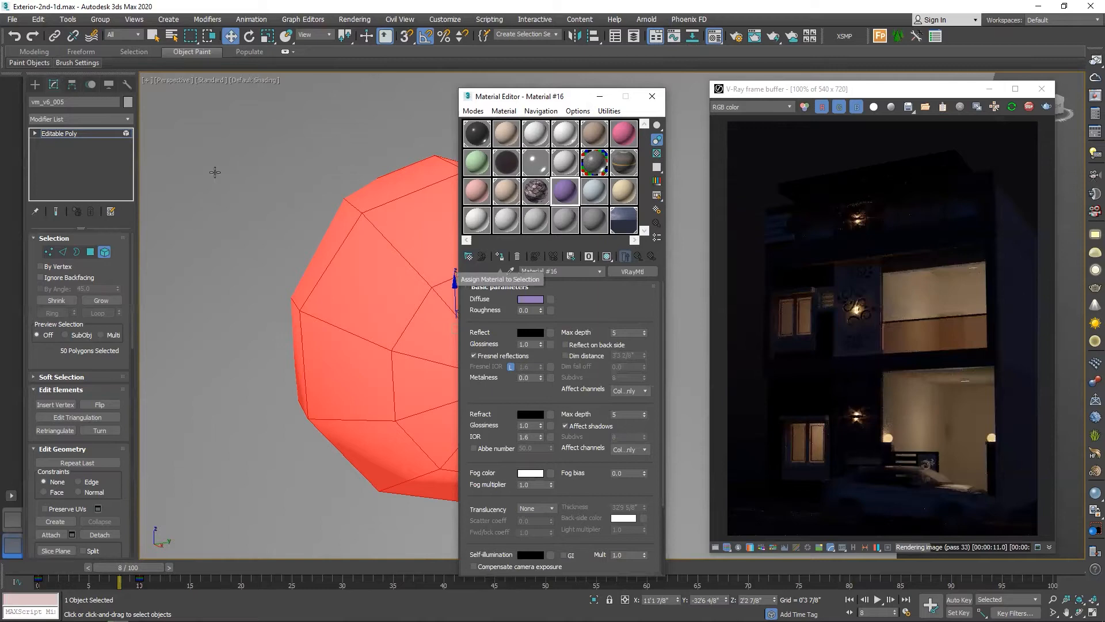
{"action": "left_click", "coordinate": [275, 302]}
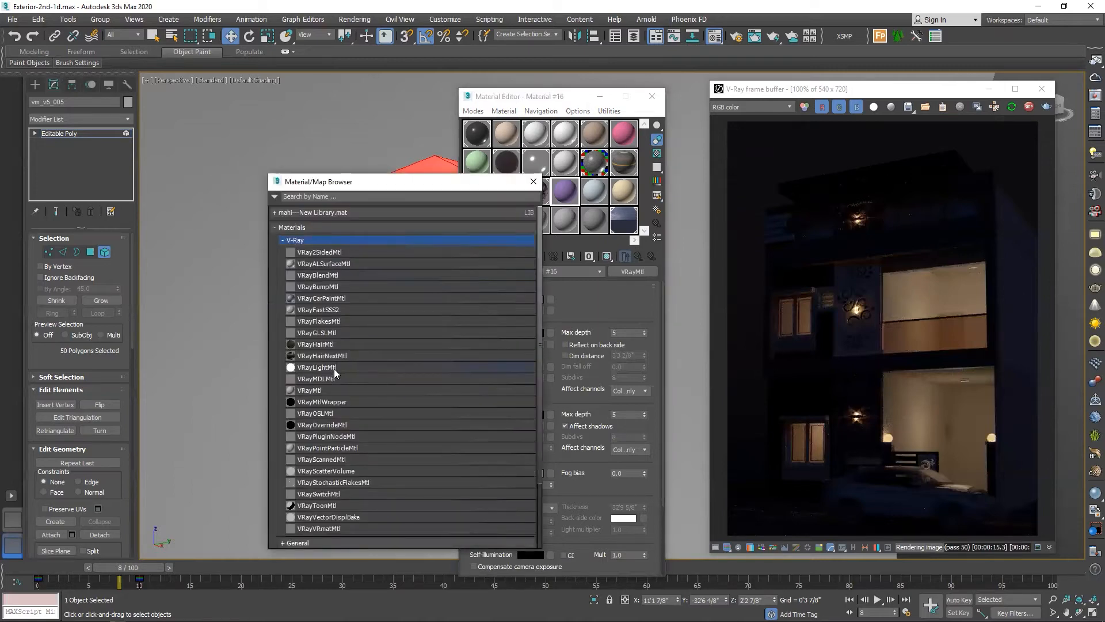
{"action": "left_click", "coordinate": [335, 368]}
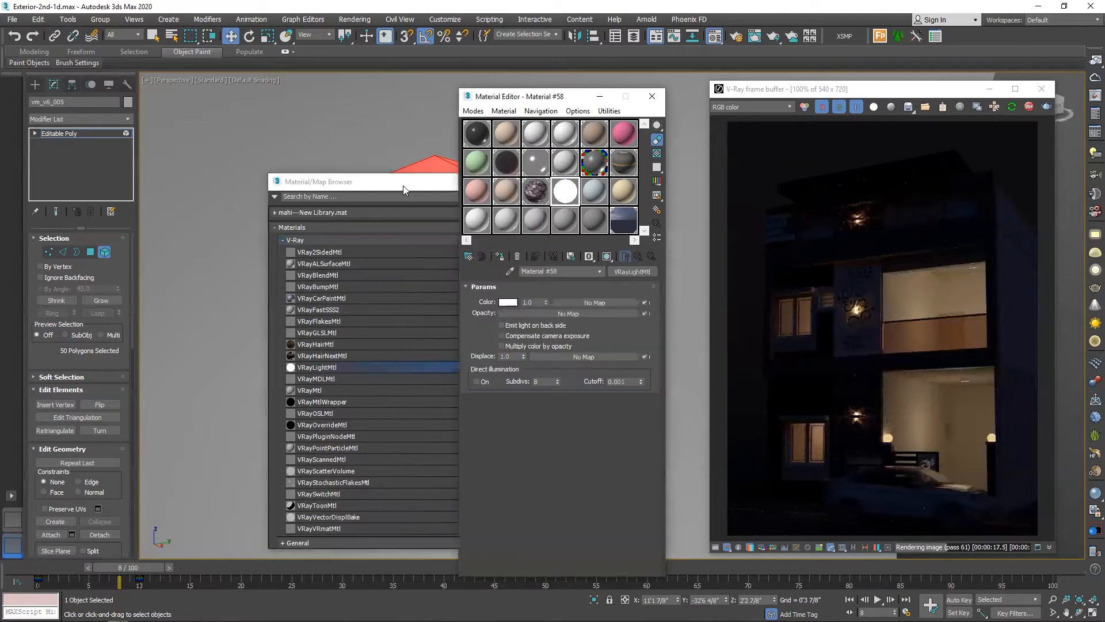
{"action": "left_click_drag", "start_coordinate": [404, 186], "coordinate": [327, 195]}
Step: Set the light material's color to orange-yellow (255, 159, 7) and its multiplier to 3.9, with Compensate camera exposure enabled
{"action": "left_click", "coordinate": [510, 305]}
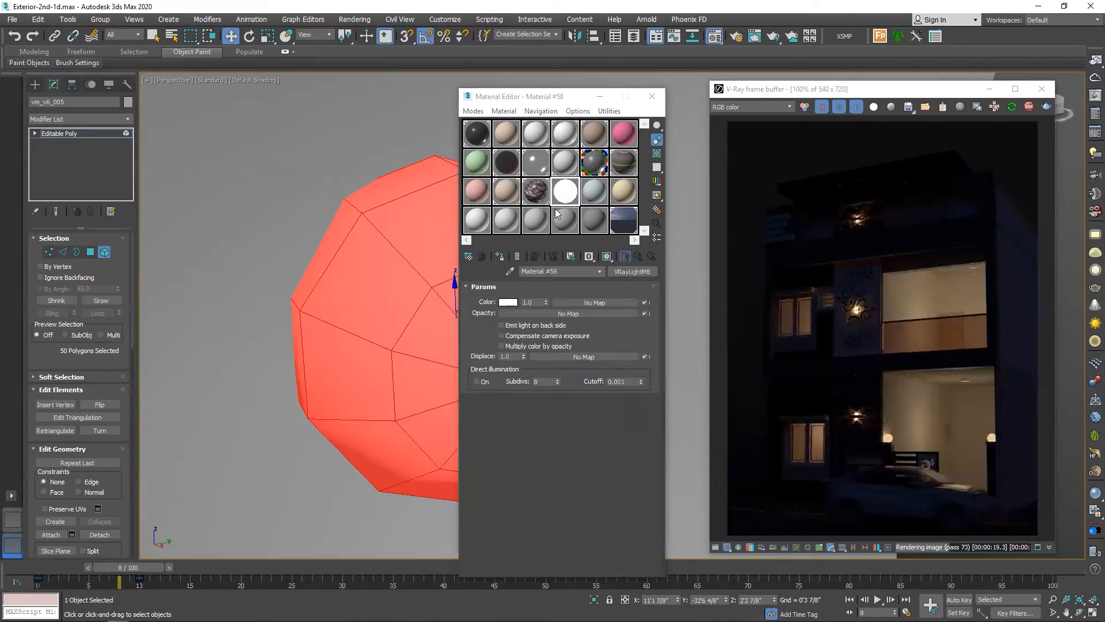
{"action": "left_click", "coordinate": [246, 76]}
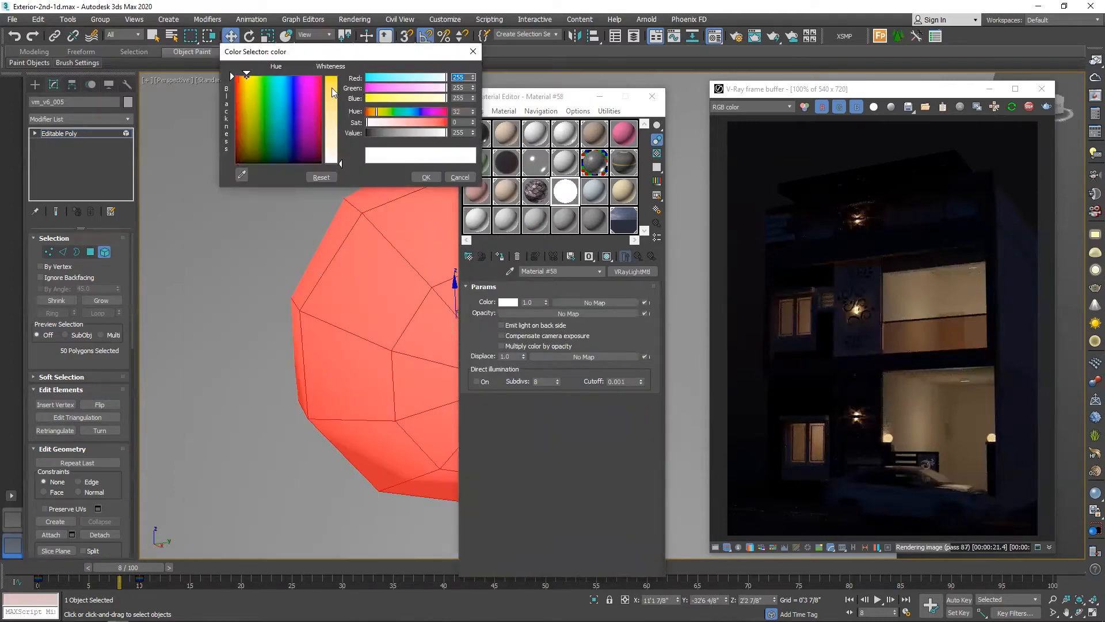
{"action": "left_click_drag", "start_coordinate": [341, 164], "coordinate": [341, 78]}
{"action": "left_click", "coordinate": [248, 78]}
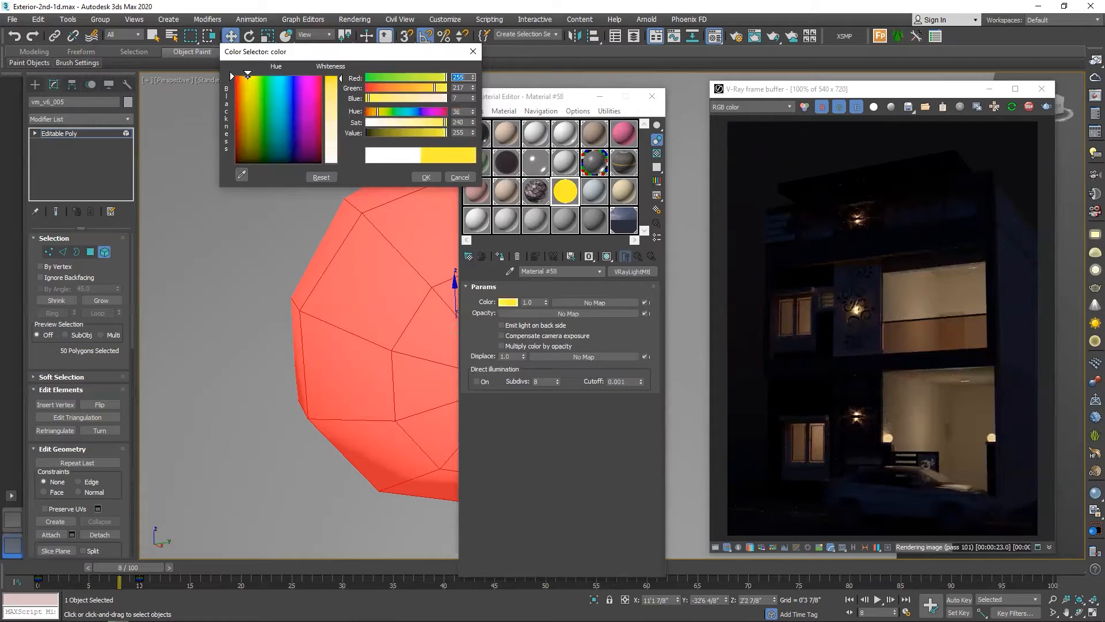
{"action": "left_click_drag", "start_coordinate": [248, 75], "coordinate": [244, 75]}
{"action": "left_click", "coordinate": [426, 178]}
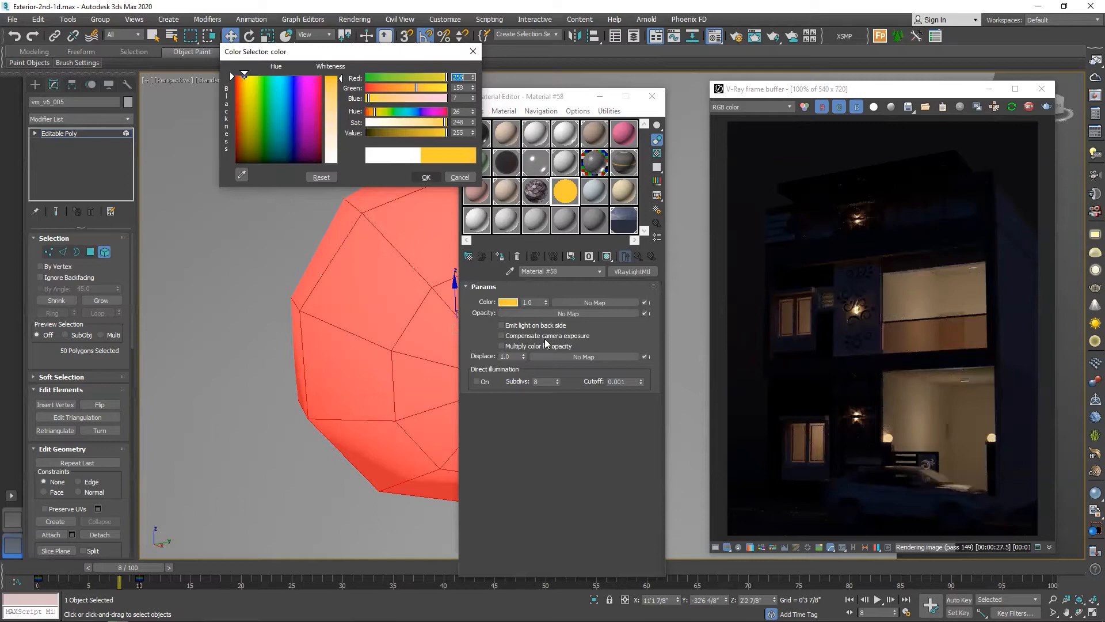
{"action": "left_click_drag", "start_coordinate": [546, 280], "coordinate": [546, 286]}
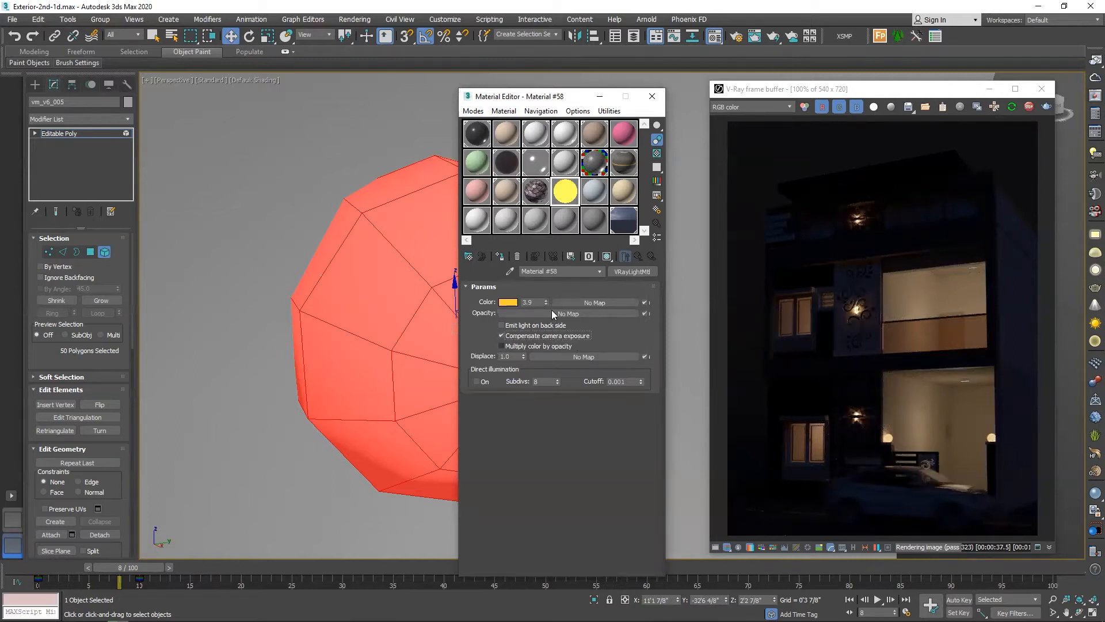
Step: Copy the yellow light material into the adjacent slot, rename it Material #58d and make its color pure red
{"action": "left_click", "coordinate": [598, 199]}
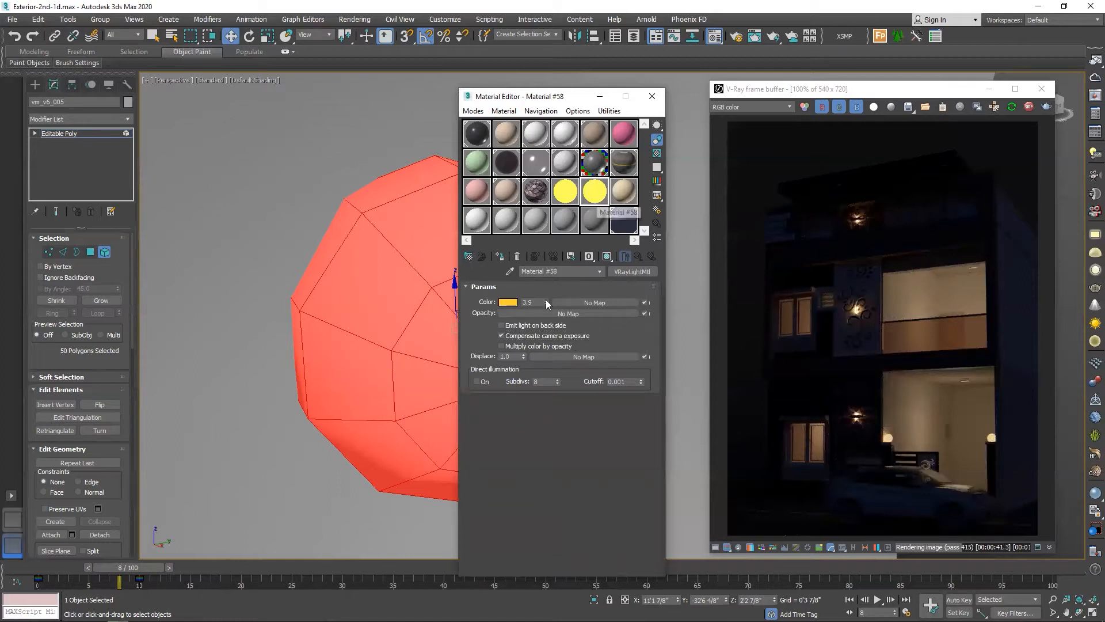
{"action": "left_click", "coordinate": [563, 271]}
{"action": "type", "text": "d"}
{"action": "left_click", "coordinate": [508, 303]}
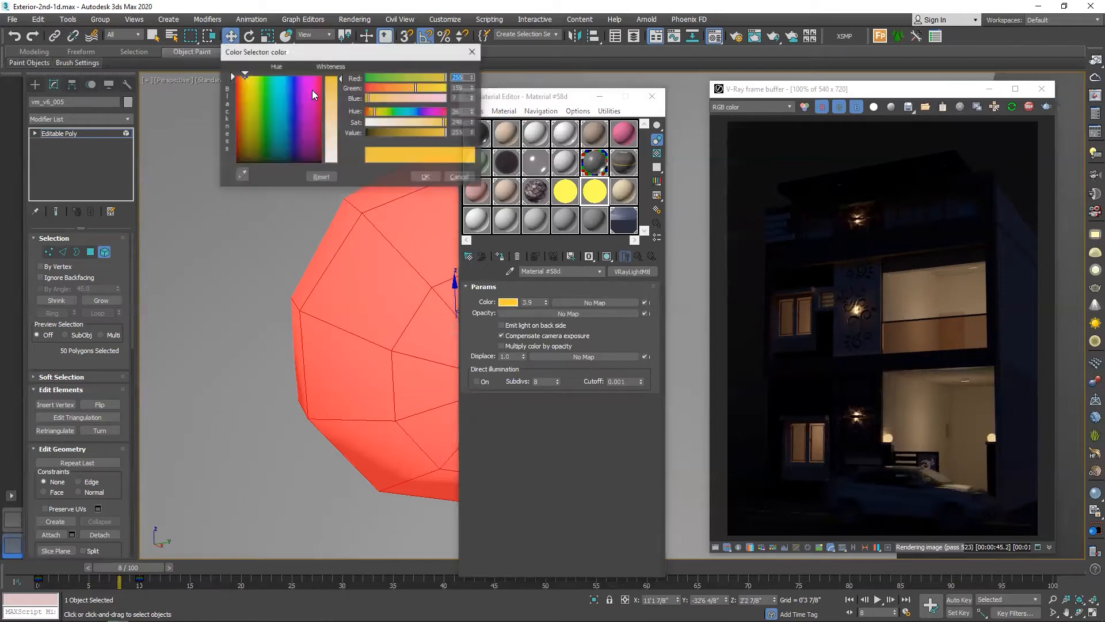
{"action": "left_click", "coordinate": [236, 77]}
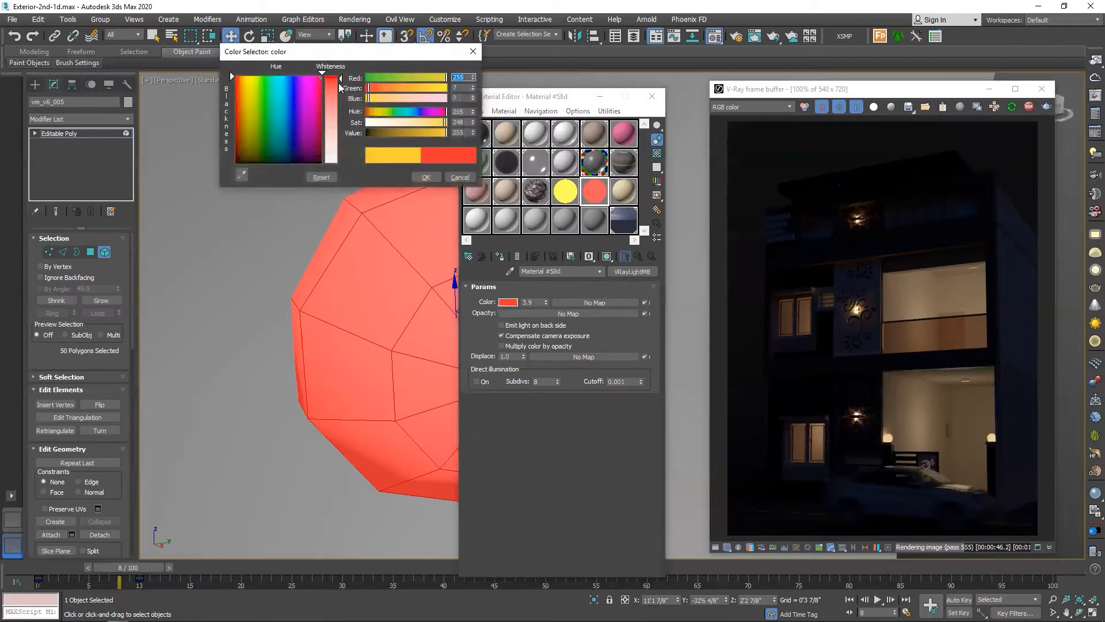
{"action": "left_click", "coordinate": [425, 177]}
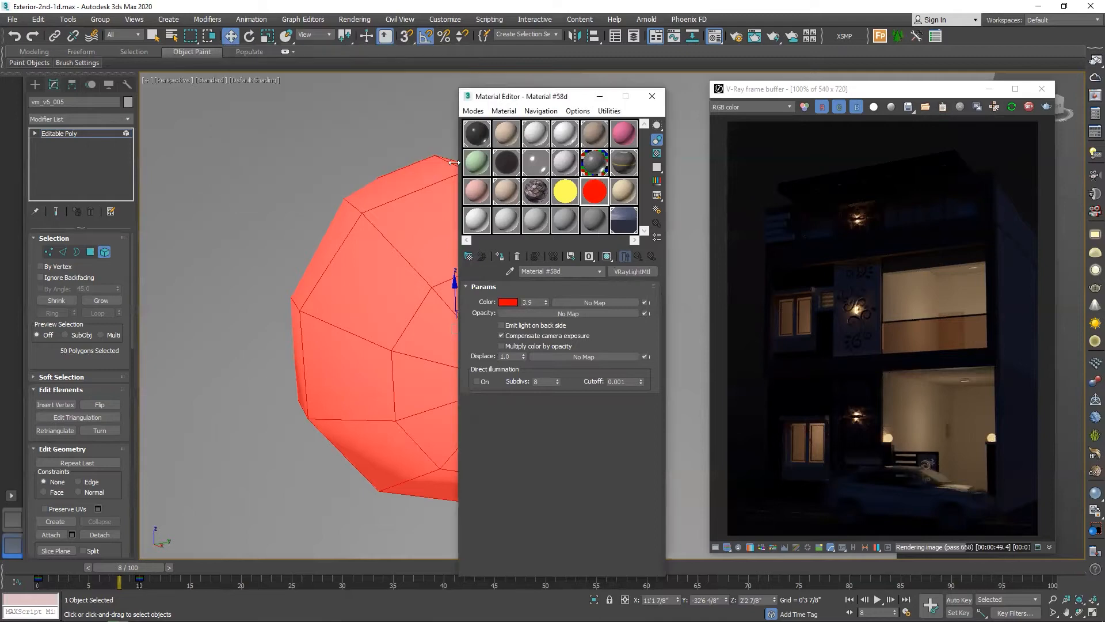
Step: Copy the red light material into the next sample slot and open its color for editing
{"action": "left_click", "coordinate": [623, 195]}
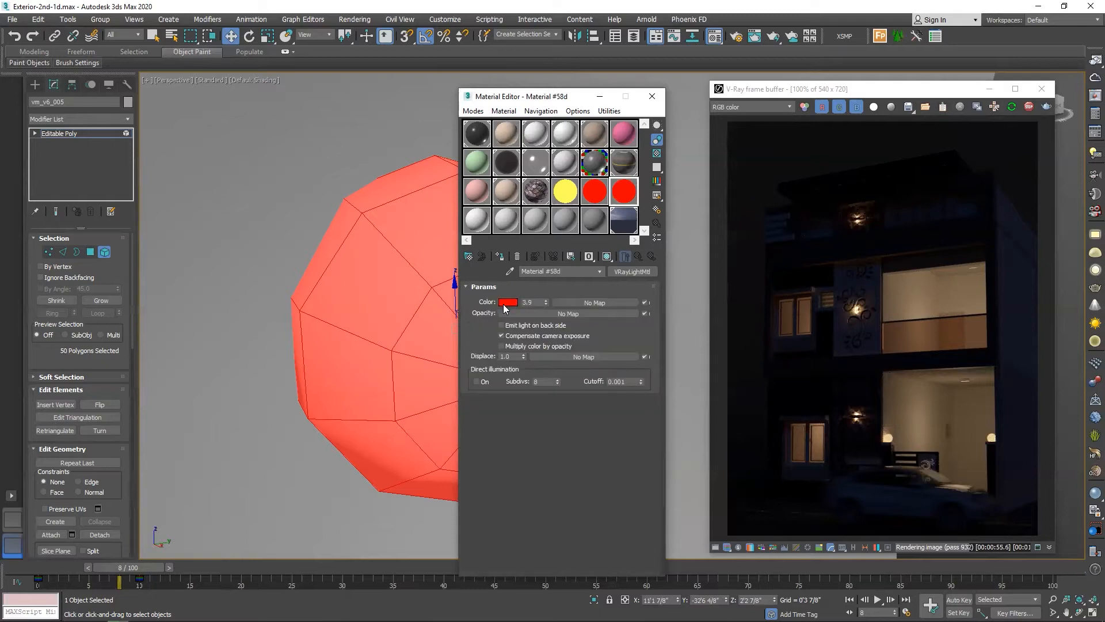
{"action": "left_click", "coordinate": [503, 306]}
{"action": "left_click", "coordinate": [240, 176]}
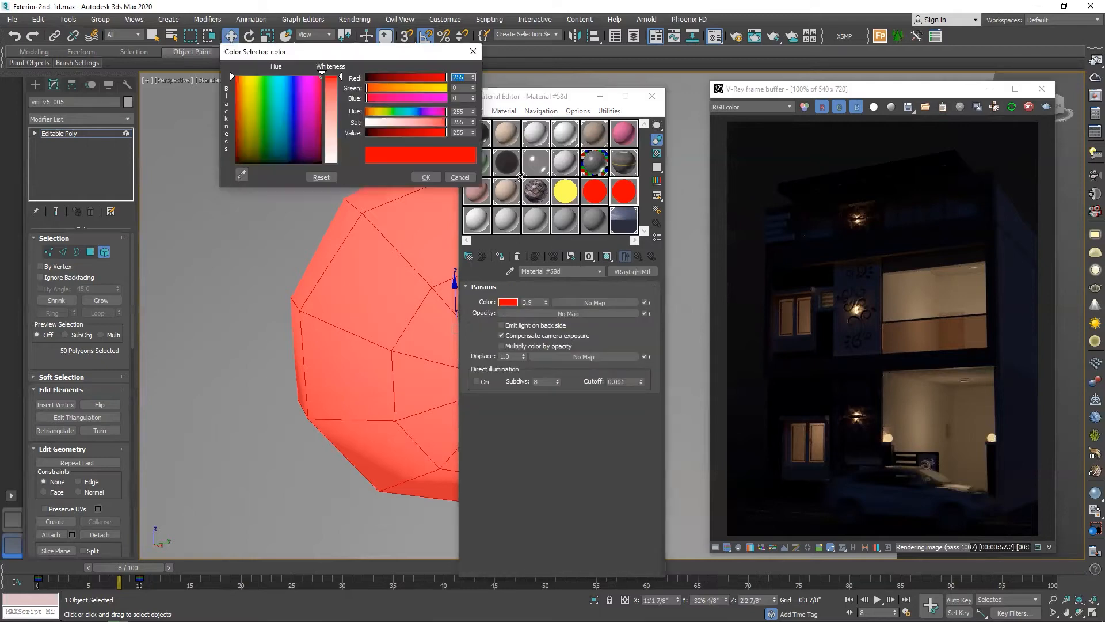
{"action": "left_click", "coordinate": [564, 189]}
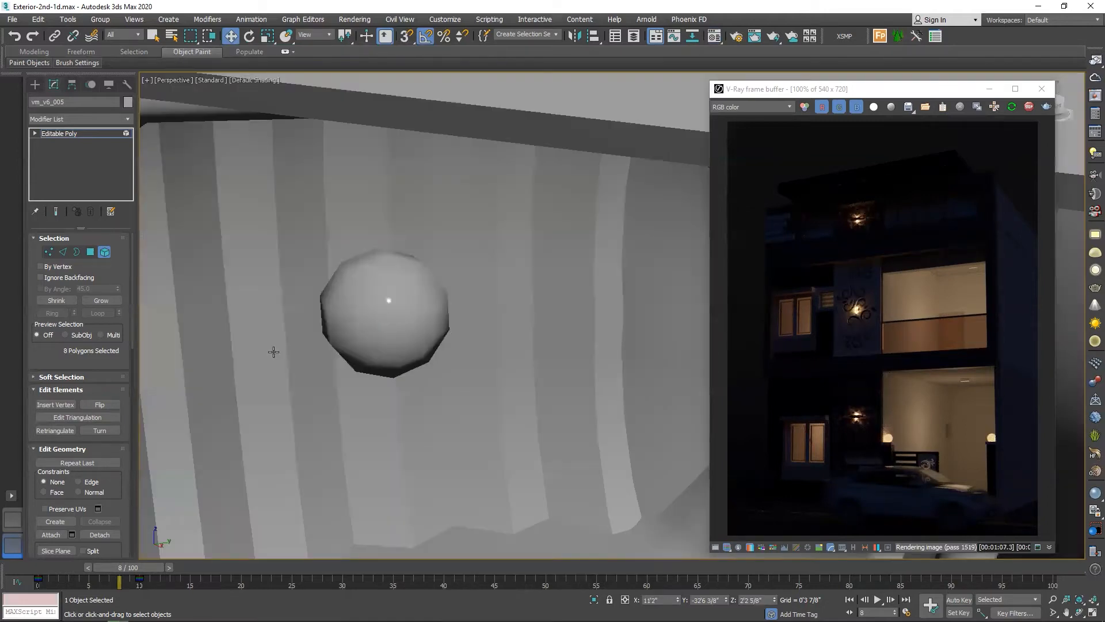
Step: Select the bulb and reflector elements of the car's headlight and assign the Material #58df light material to them
{"action": "scroll", "coordinate": [383, 313], "scroll_direction": "up", "scroll_amount": 5}
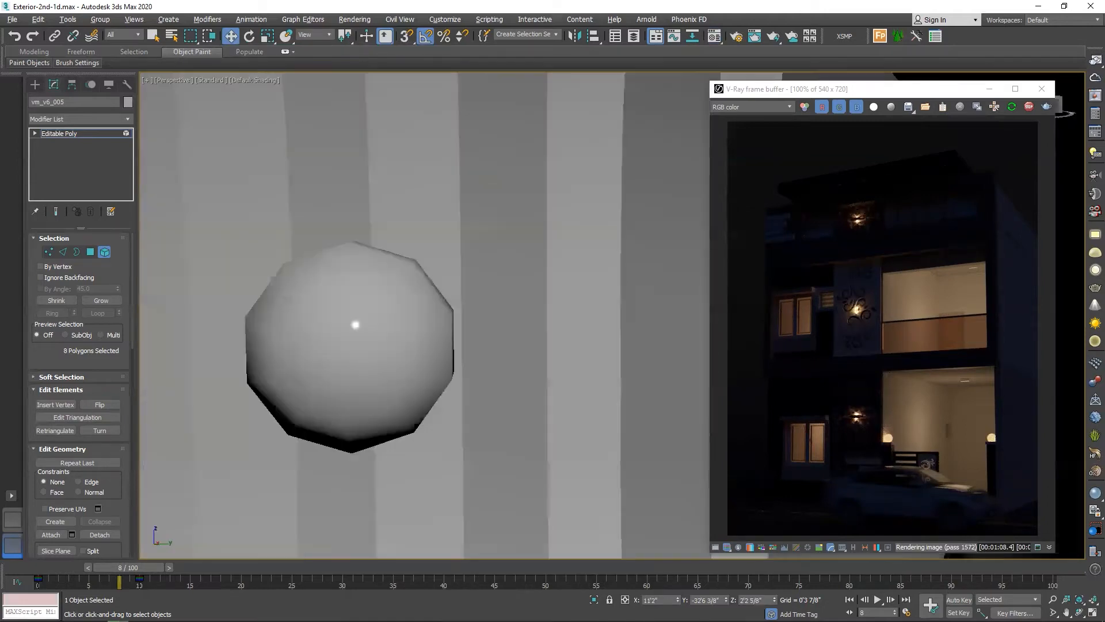
{"action": "left_click", "coordinate": [389, 325]}
{"action": "key", "text": "m"}
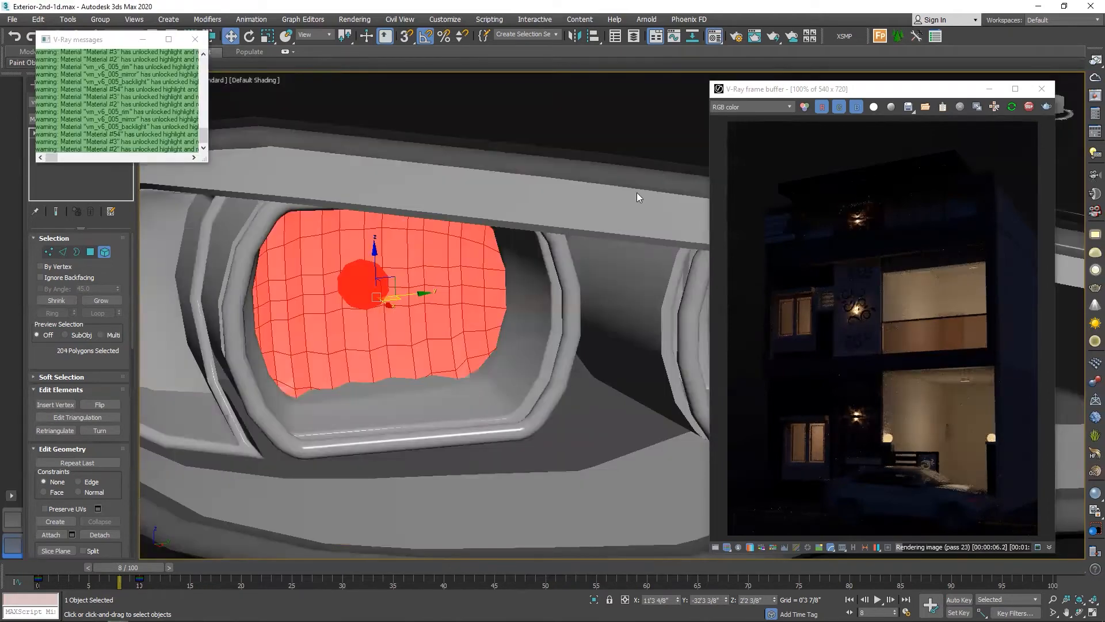
{"action": "key", "text": "m"}
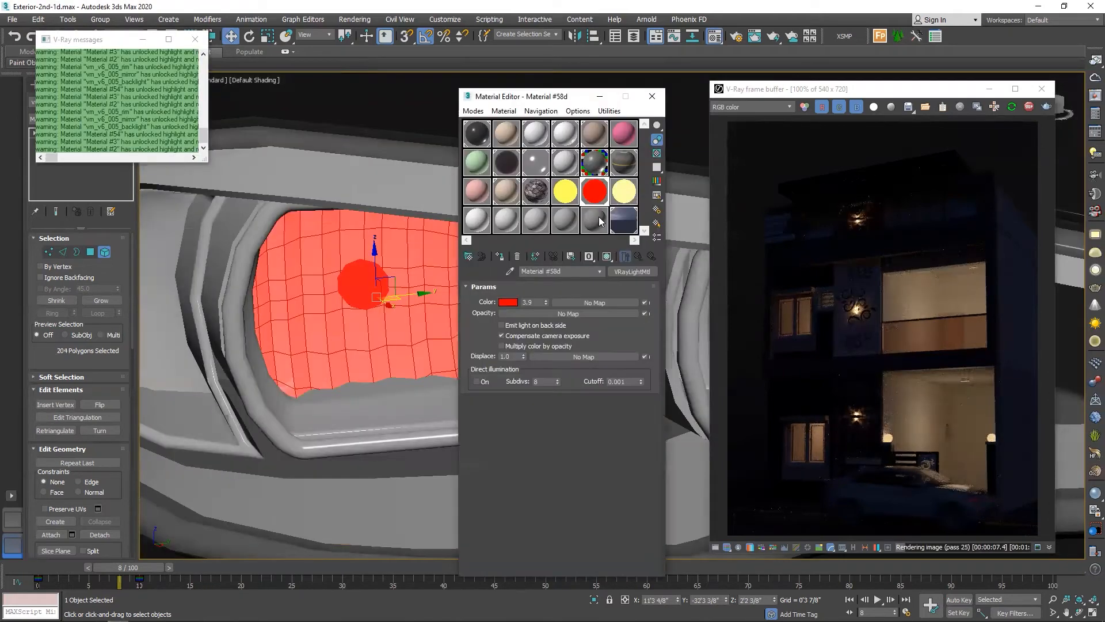
{"action": "left_click", "coordinate": [499, 256]}
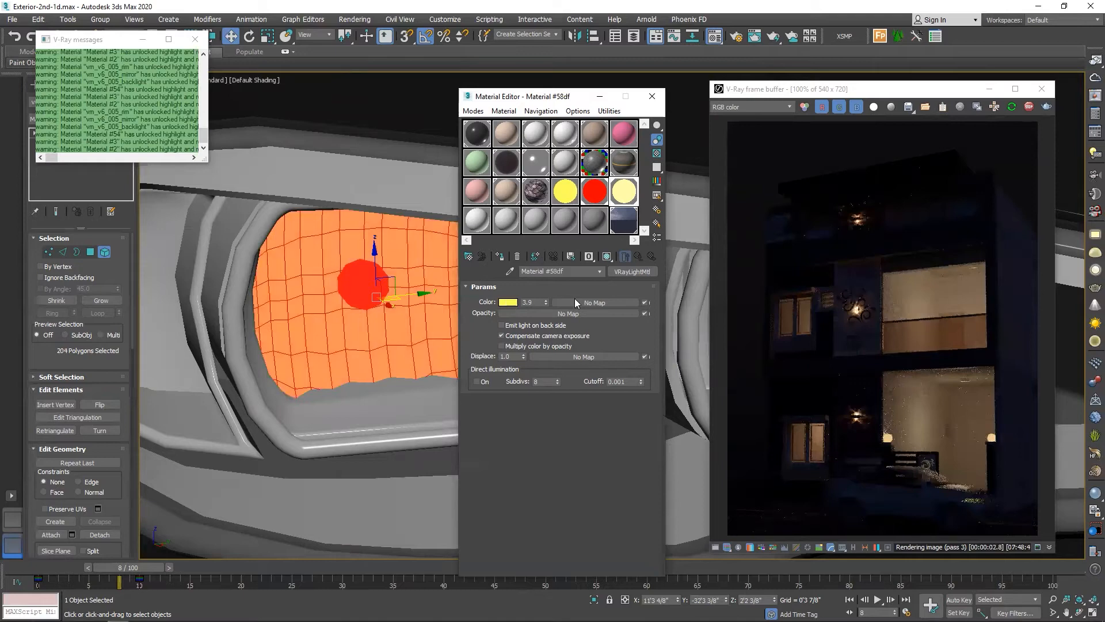
Step: Change Material #58df's light color to orange (252, 74, 27) and close the Material Editor
{"action": "left_click_drag", "start_coordinate": [250, 76], "coordinate": [239, 75]}
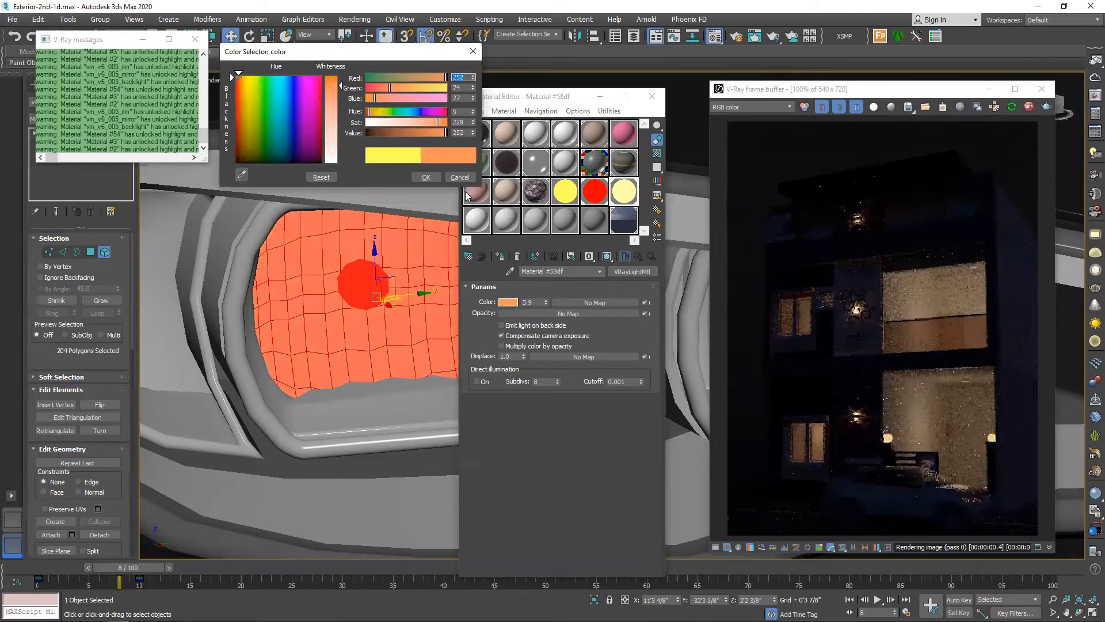
{"action": "key", "text": "Return"}
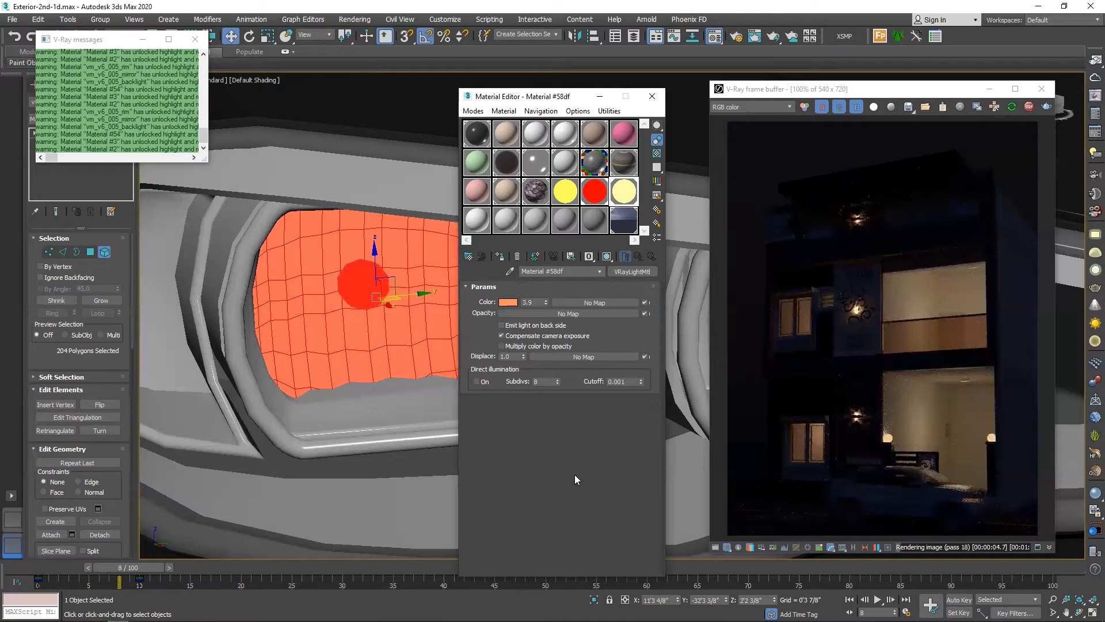
{"action": "left_click", "coordinate": [652, 97]}
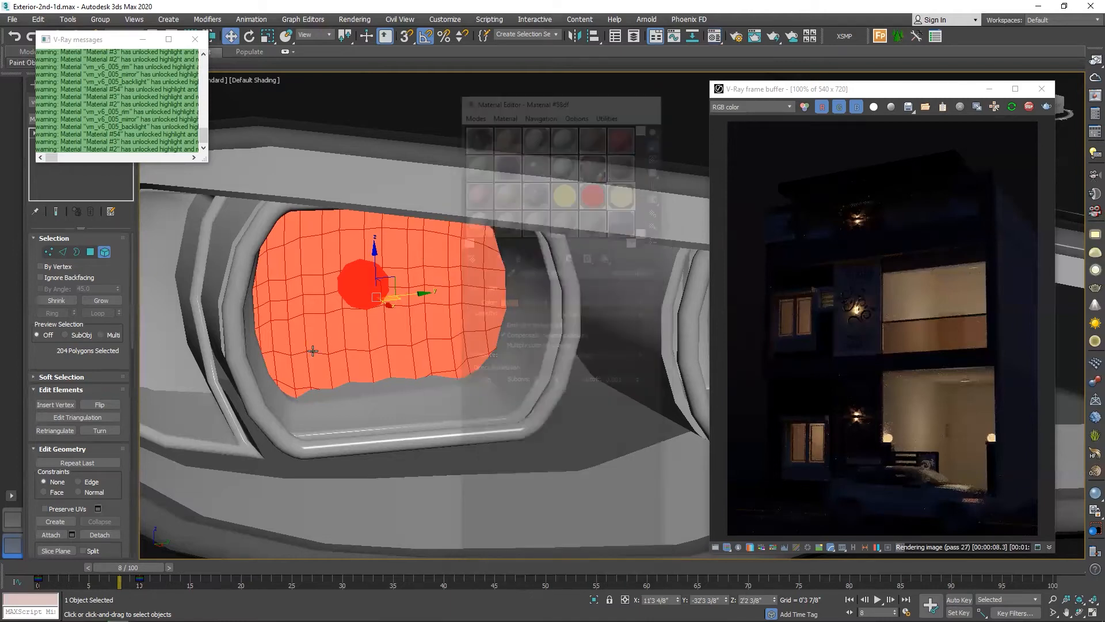
Step: Select the round bulb element in the neighbouring headlight compartment and assign the orange light material, Material #58df, to it
{"action": "scroll", "coordinate": [544, 354], "scroll_direction": "down", "scroll_amount": 3}
{"action": "scroll", "coordinate": [510, 336], "scroll_direction": "up", "scroll_amount": 2}
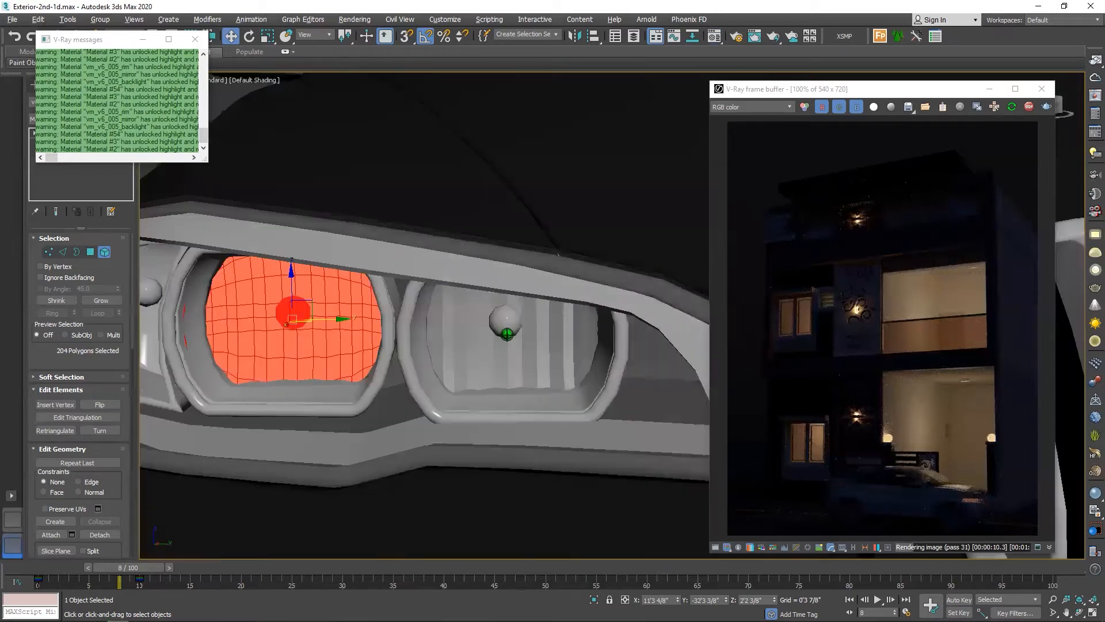
{"action": "scroll", "coordinate": [507, 334], "scroll_direction": "up", "scroll_amount": 5}
{"action": "left_click", "coordinate": [434, 316]}
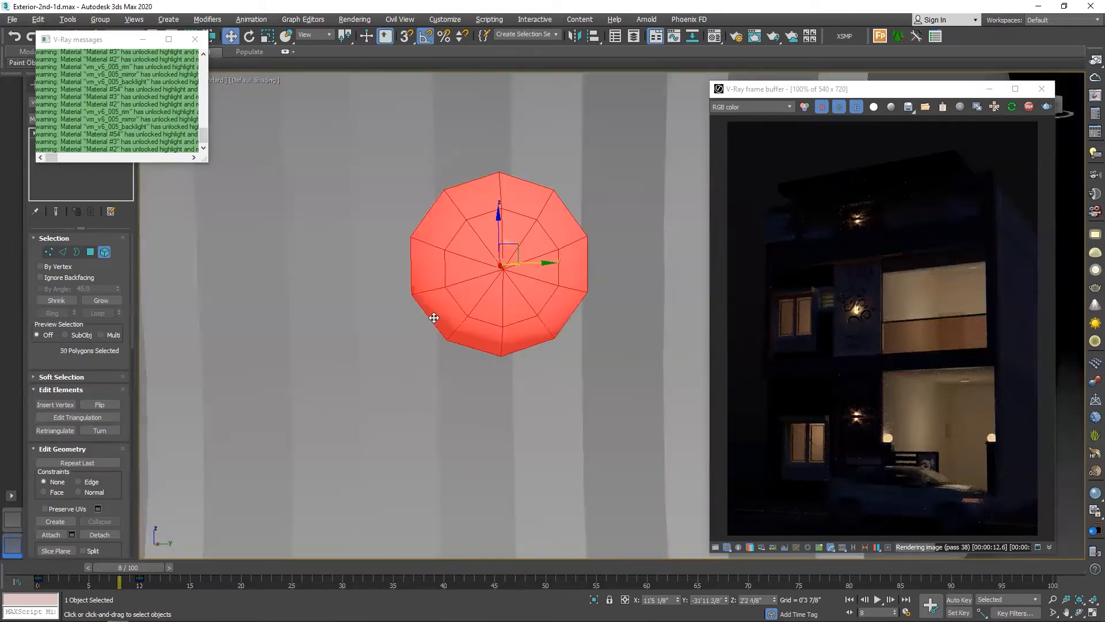
{"action": "key", "text": "m"}
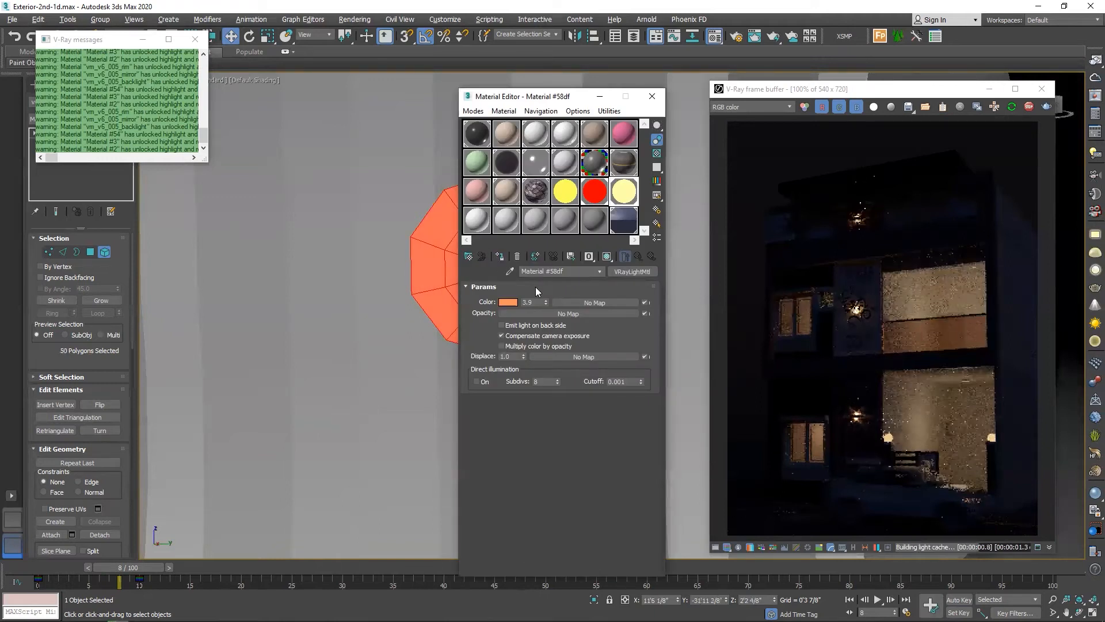
Step: Select the reflector behind the bulb and copy the yellow light material into an empty sample slot, renaming it Material #58dddd
{"action": "key", "text": "ctrl+i"}
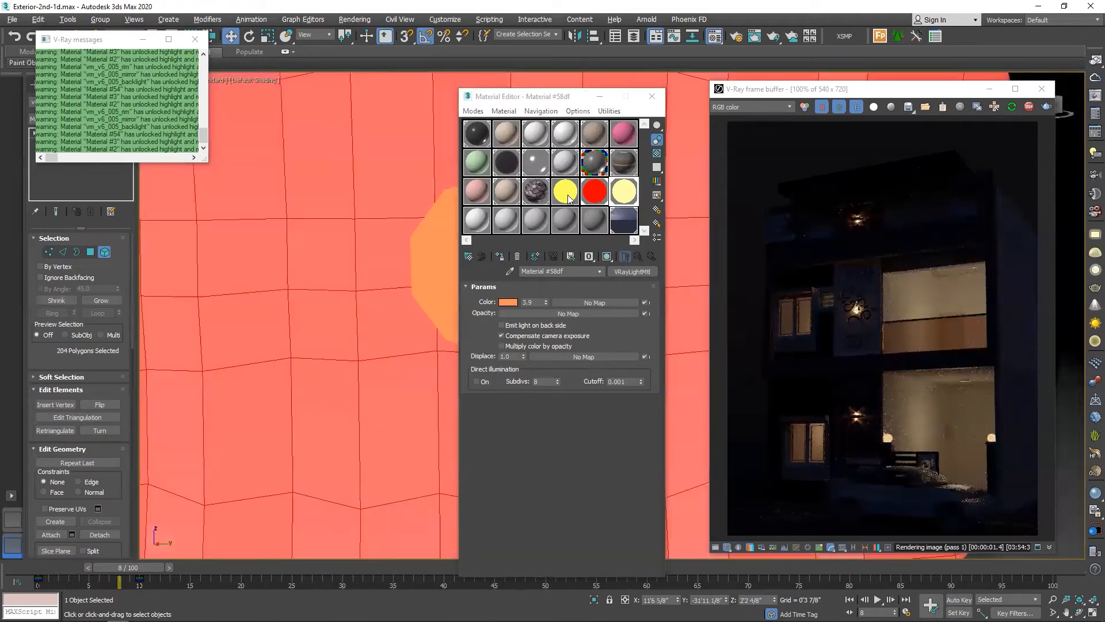
{"action": "left_click_drag", "start_coordinate": [570, 193], "coordinate": [486, 220]}
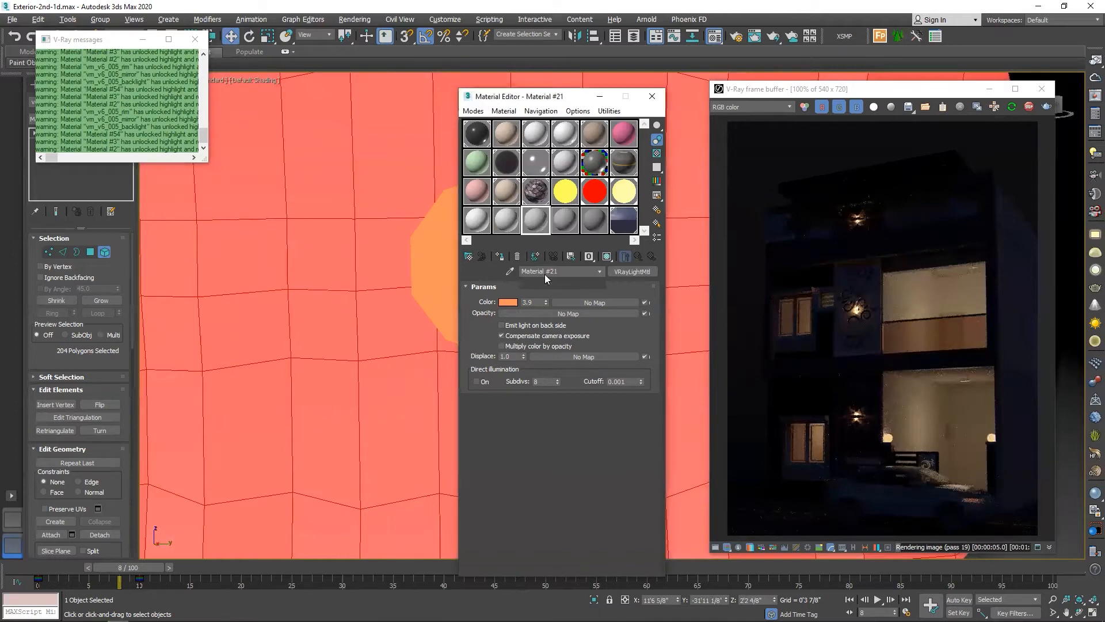
{"action": "type", "text": "dddd"}
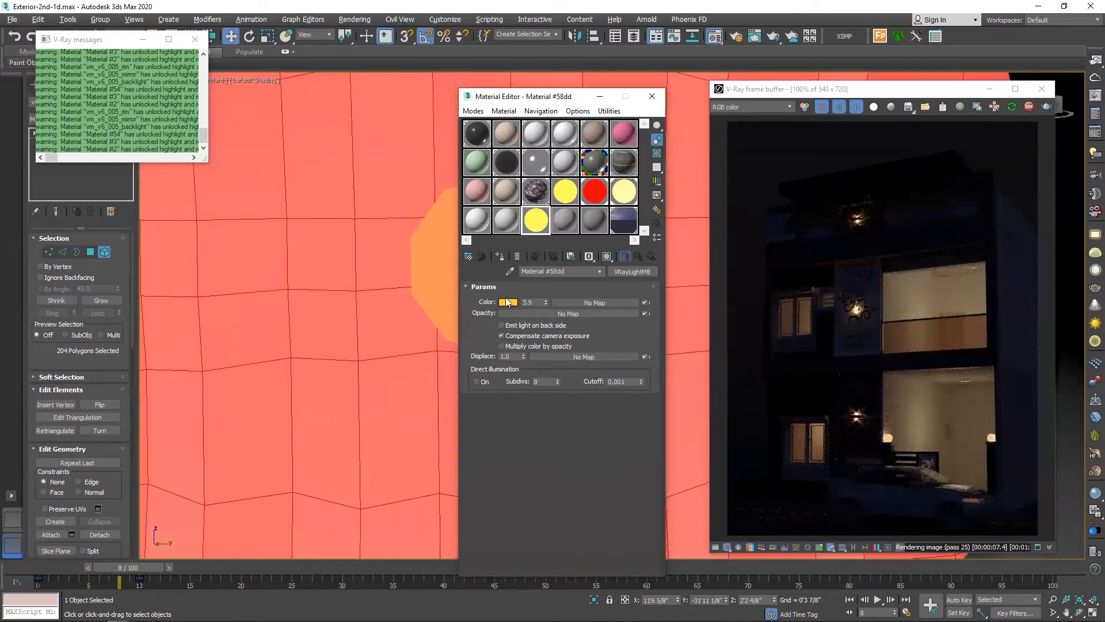
Step: Set Material #58dddd's color to warm white (255, 218, 159) and assign it to the selected headlight reflector
{"action": "left_click", "coordinate": [507, 303]}
{"action": "left_click_drag", "start_coordinate": [332, 99], "coordinate": [332, 122]}
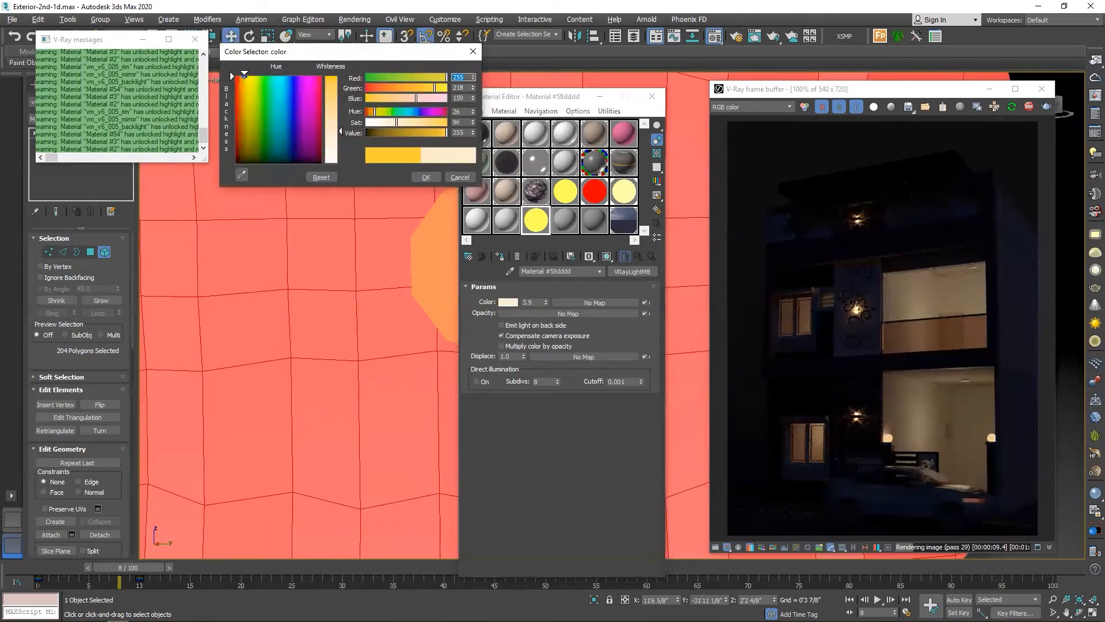
{"action": "left_click", "coordinate": [332, 128]}
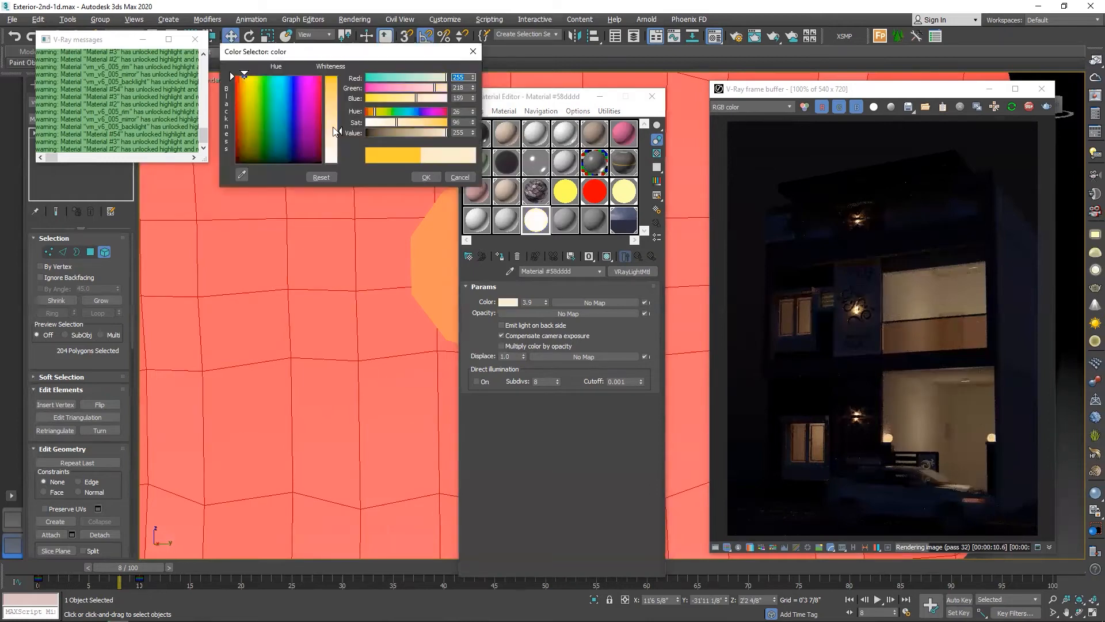
{"action": "left_click", "coordinate": [427, 177]}
{"action": "left_click", "coordinate": [477, 255]}
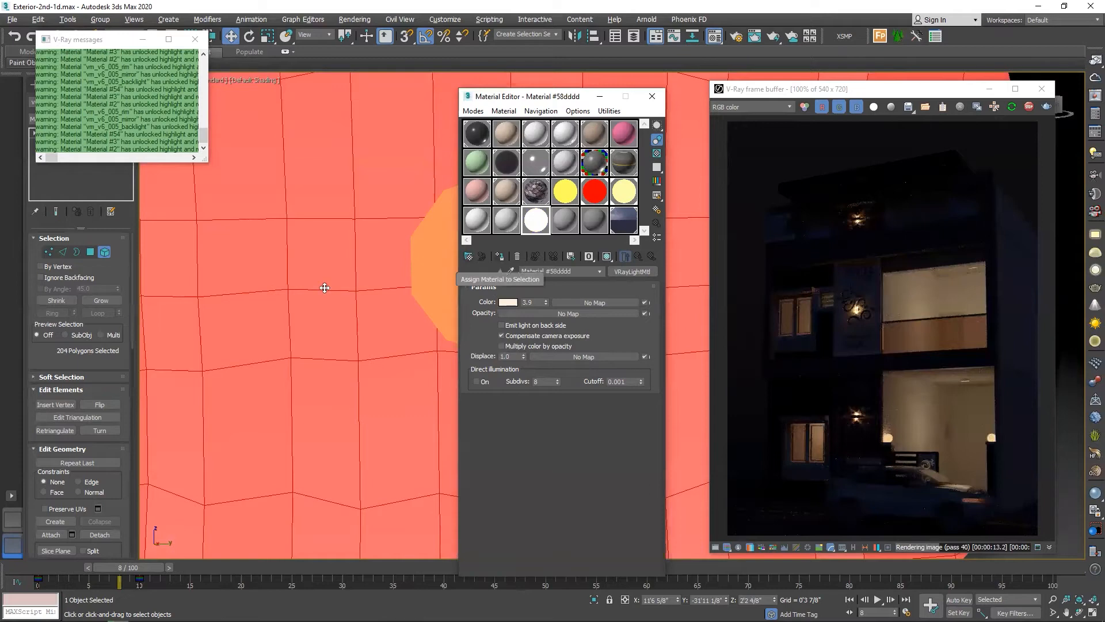
Step: Select the side marker light on the car's front fender and assign the orange light material, Material #58df
{"action": "scroll", "coordinate": [335, 350], "scroll_direction": "down", "scroll_amount": 5}
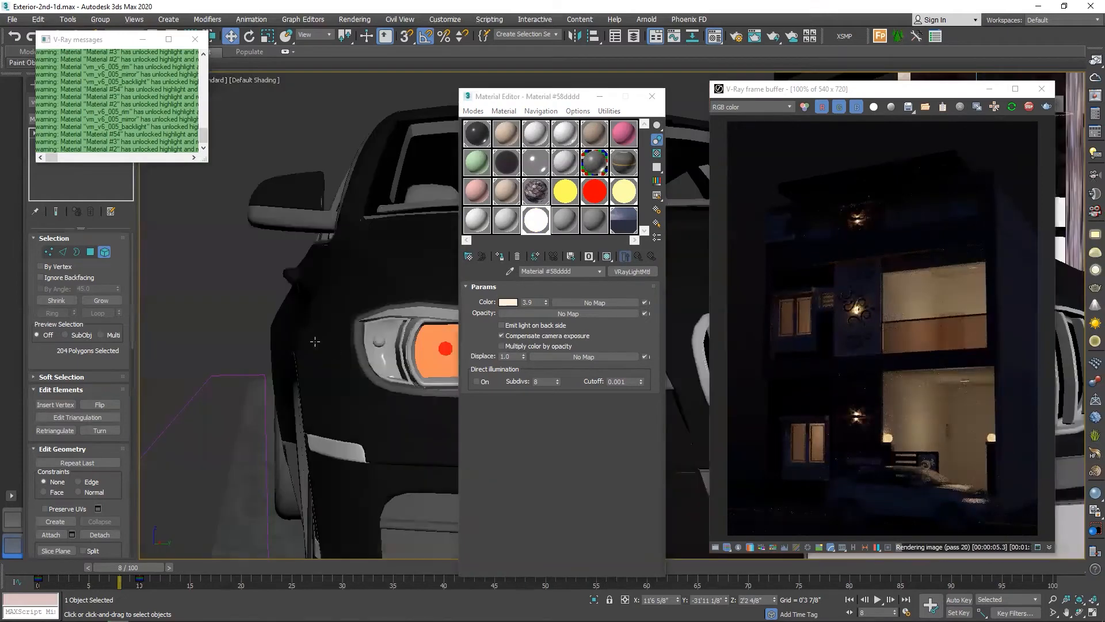
{"action": "scroll", "coordinate": [310, 344], "scroll_direction": "up", "scroll_amount": 2}
{"action": "scroll", "coordinate": [353, 343], "scroll_direction": "down", "scroll_amount": 4}
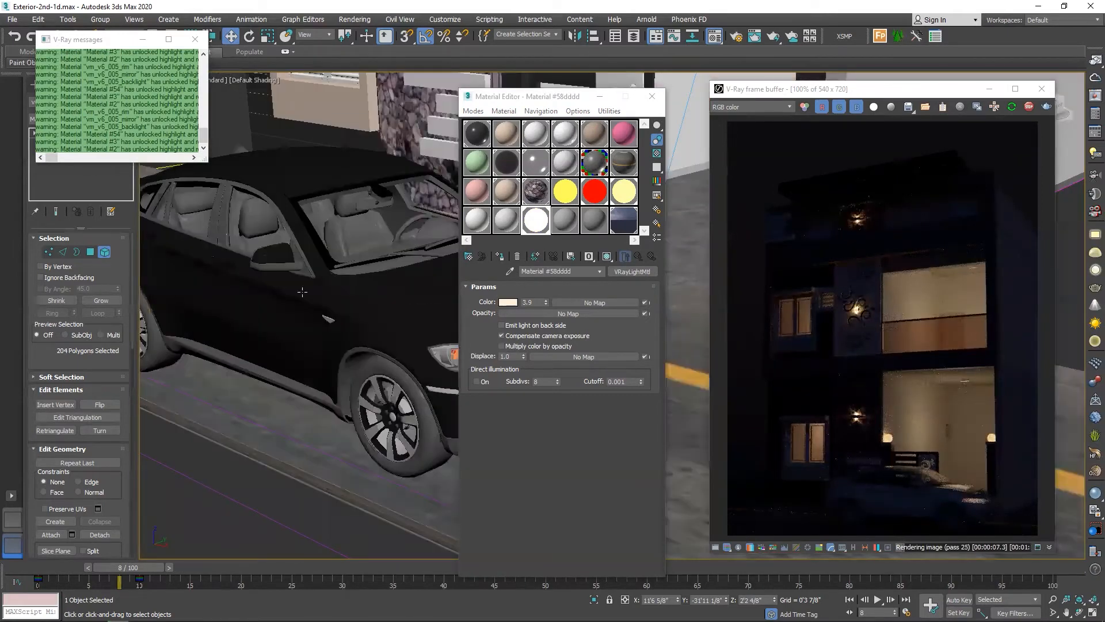
{"action": "scroll", "coordinate": [303, 292], "scroll_direction": "up", "scroll_amount": 4}
{"action": "left_click", "coordinate": [302, 292]}
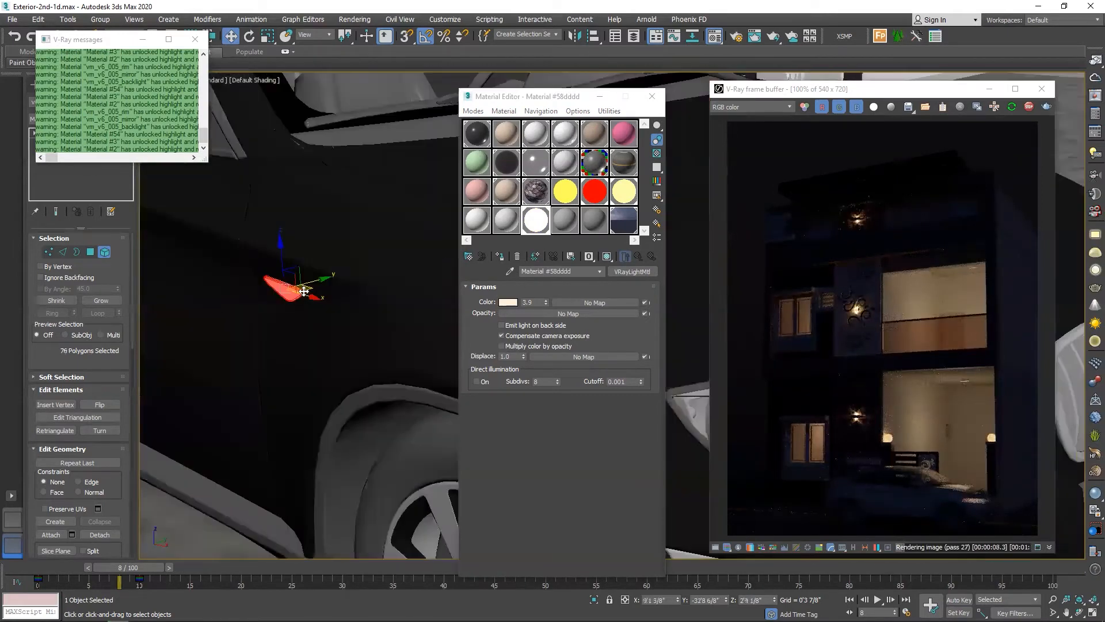
{"action": "left_click", "coordinate": [502, 257]}
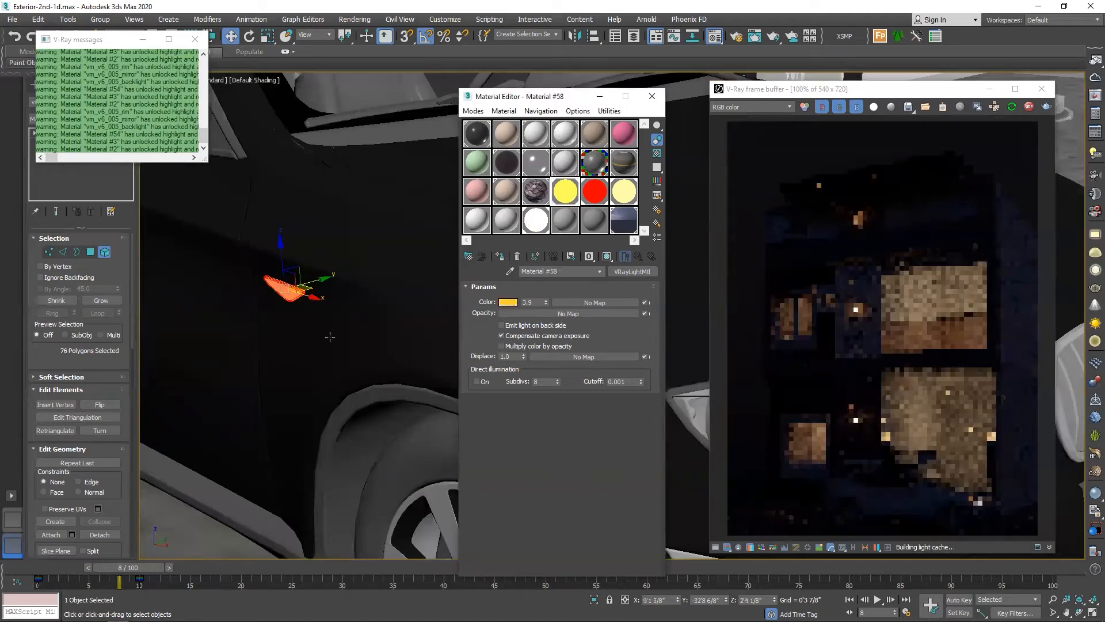
{"action": "type", "text": "df"}
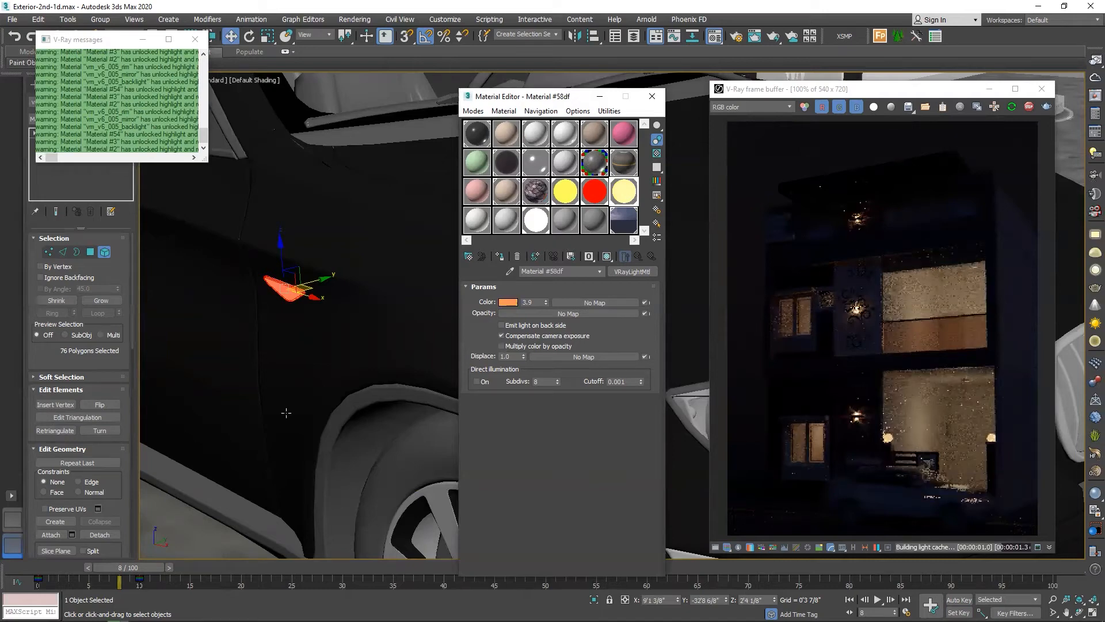
Step: Assign the red light material, Material #58d, to the outer tail-light element and darken its color to (185, 0, 0)
{"action": "scroll", "coordinate": [293, 400], "scroll_direction": "down", "scroll_amount": 4}
{"action": "scroll", "coordinate": [353, 386], "scroll_direction": "down", "scroll_amount": 5}
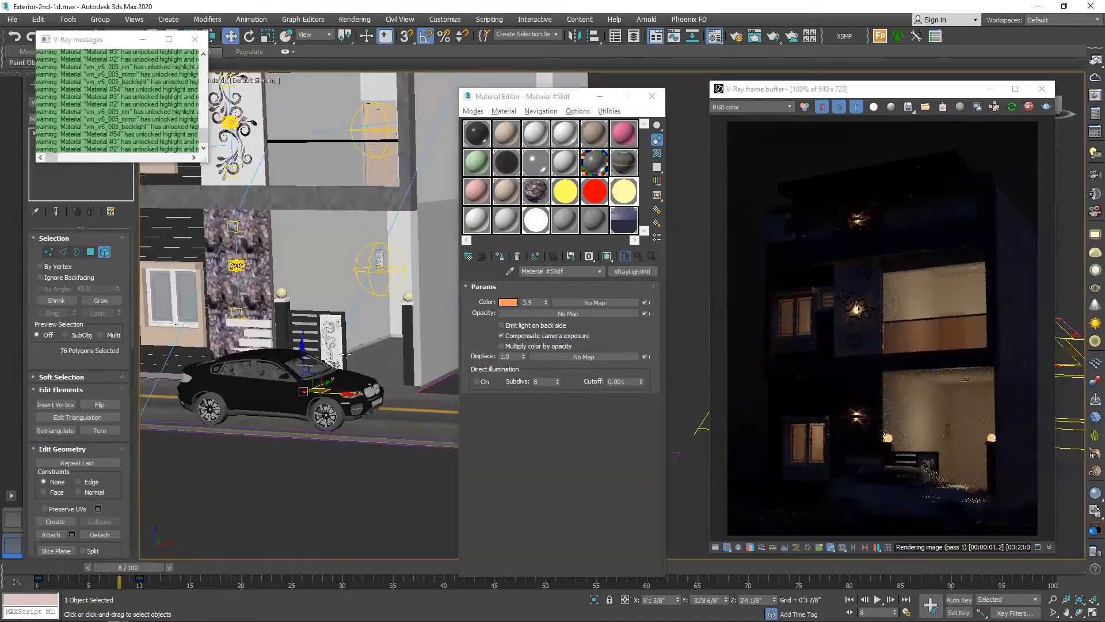
{"action": "scroll", "coordinate": [348, 352], "scroll_direction": "up", "scroll_amount": 3}
{"action": "left_click", "coordinate": [397, 335]}
{"action": "key", "text": "z"}
{"action": "left_click", "coordinate": [596, 198]}
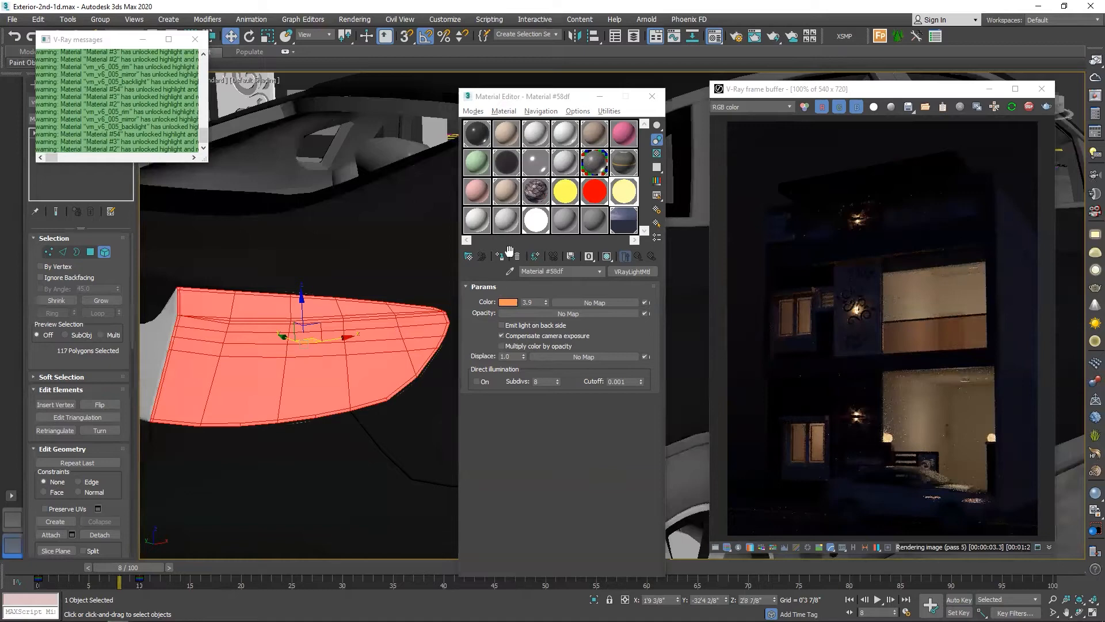
{"action": "left_click", "coordinate": [498, 258]}
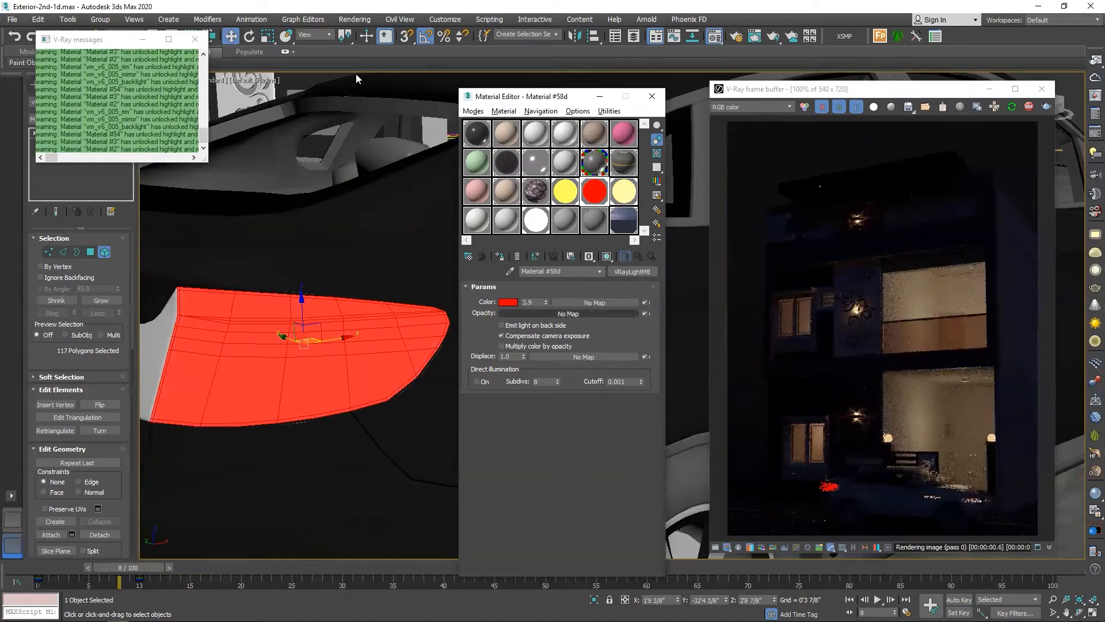
{"action": "left_click", "coordinate": [508, 302]}
{"action": "left_click_drag", "start_coordinate": [438, 80], "coordinate": [424, 84]}
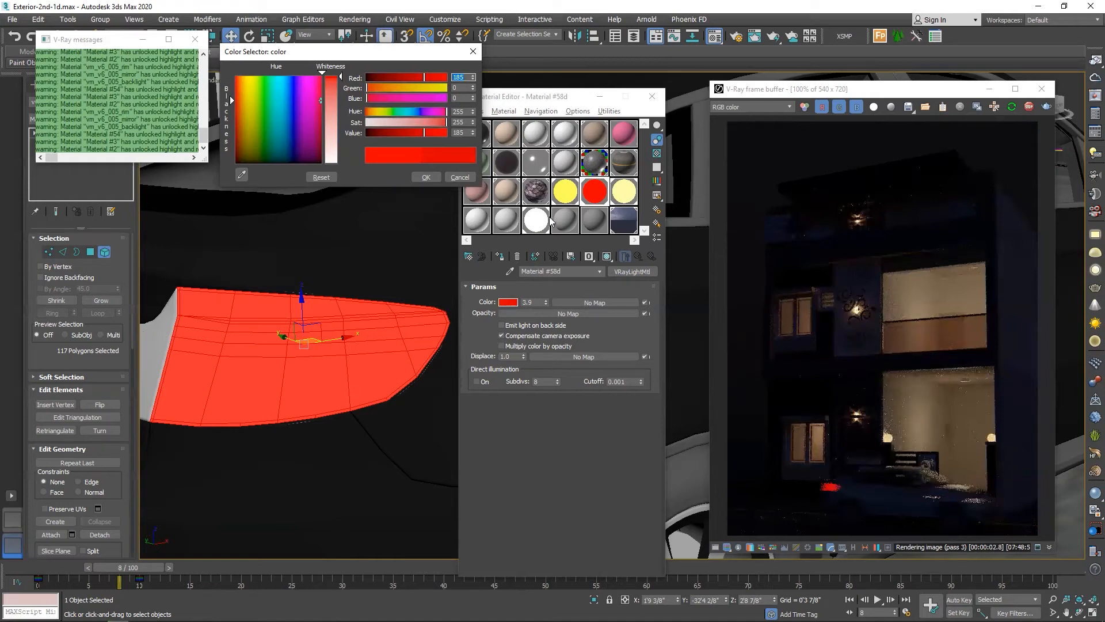
Step: Assign the yellow light material, Material #58, to the inner tail-light element and the thin strip on the rear bumper
{"action": "left_click", "coordinate": [163, 335]}
{"action": "key", "text": "Return"}
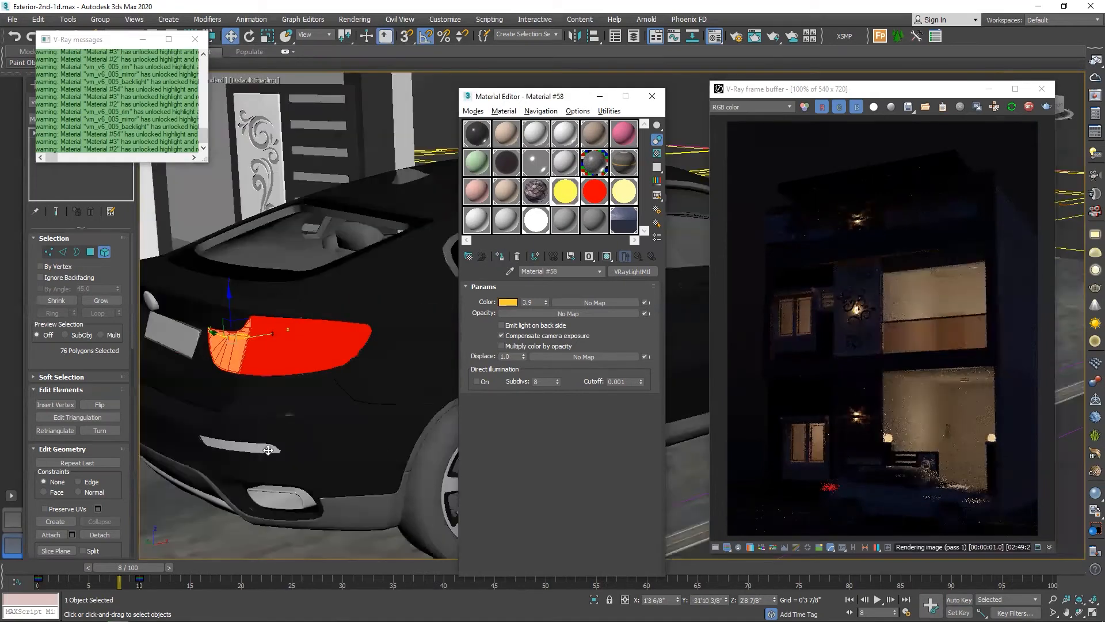
{"action": "left_click", "coordinate": [269, 450]}
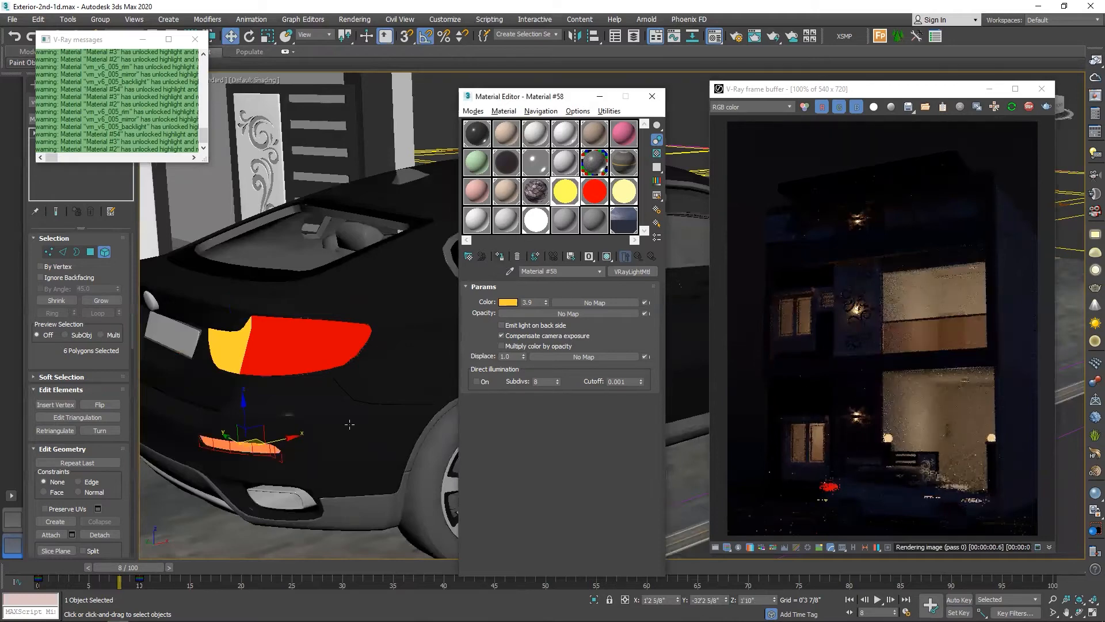
Step: Check the car's side lights, close the Material Editor and clear the polygon selection on the car
{"action": "scroll", "coordinate": [350, 425], "scroll_direction": "down", "scroll_amount": 4}
{"action": "middle_click_drag", "start_coordinate": [350, 424], "coordinate": [315, 366], "text": "alt"}
{"action": "middle_click_drag", "start_coordinate": [302, 407], "coordinate": [275, 391], "text": "alt"}
{"action": "scroll", "coordinate": [313, 390], "scroll_direction": "down", "scroll_amount": 3}
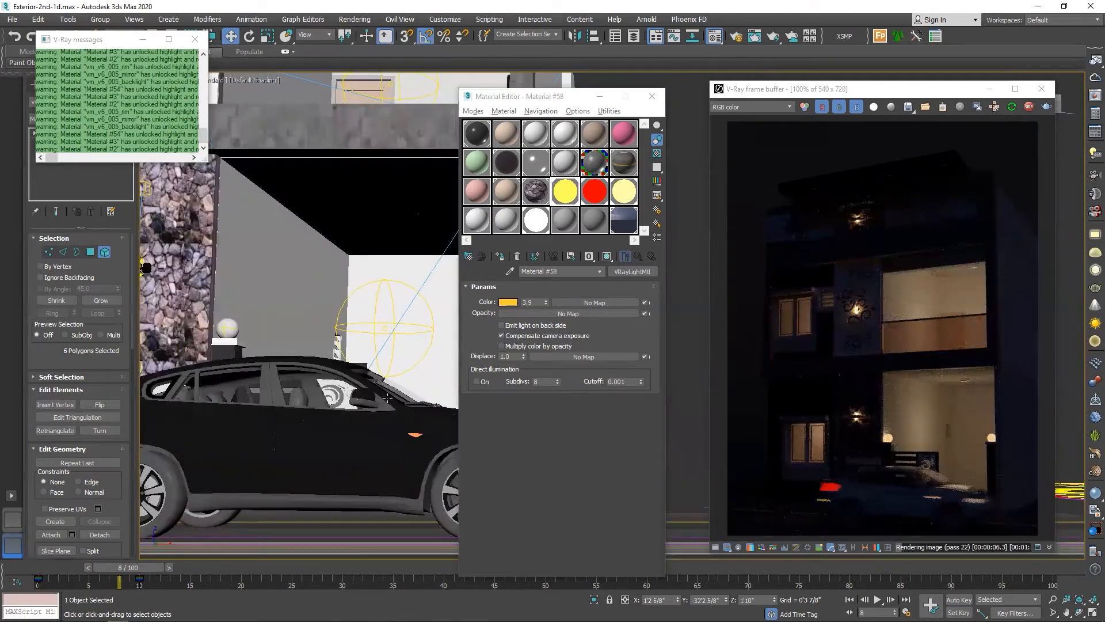
{"action": "middle_click_drag", "start_coordinate": [387, 398], "coordinate": [615, 409], "text": "alt"}
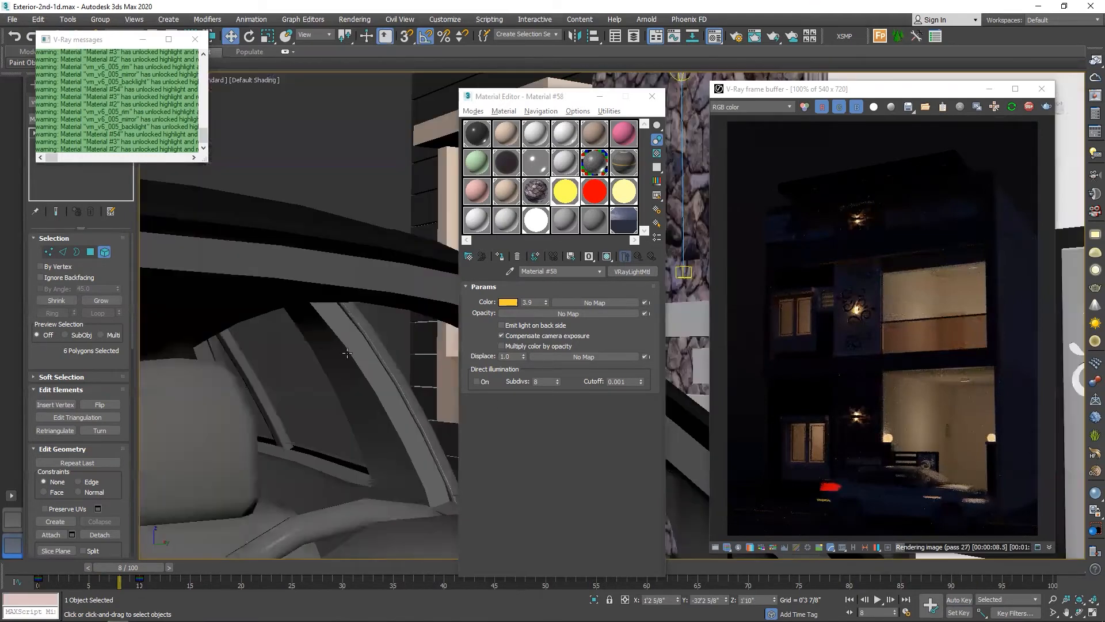
{"action": "scroll", "coordinate": [313, 368], "scroll_direction": "down", "scroll_amount": 4}
{"action": "middle_click_drag", "start_coordinate": [363, 368], "coordinate": [386, 370], "text": "alt"}
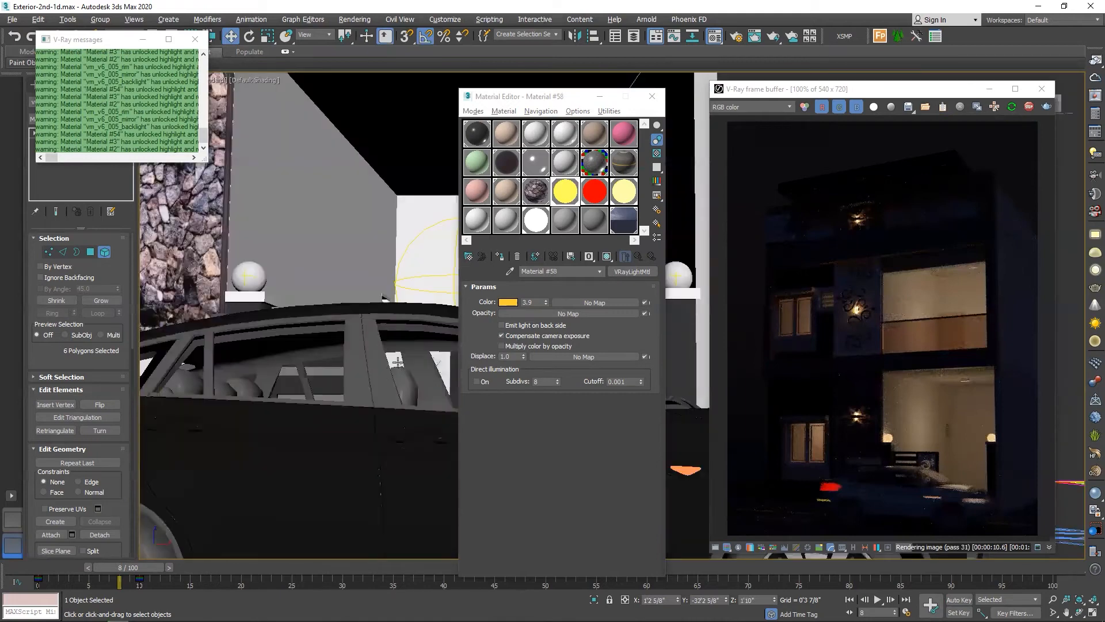
{"action": "left_click", "coordinate": [652, 101]}
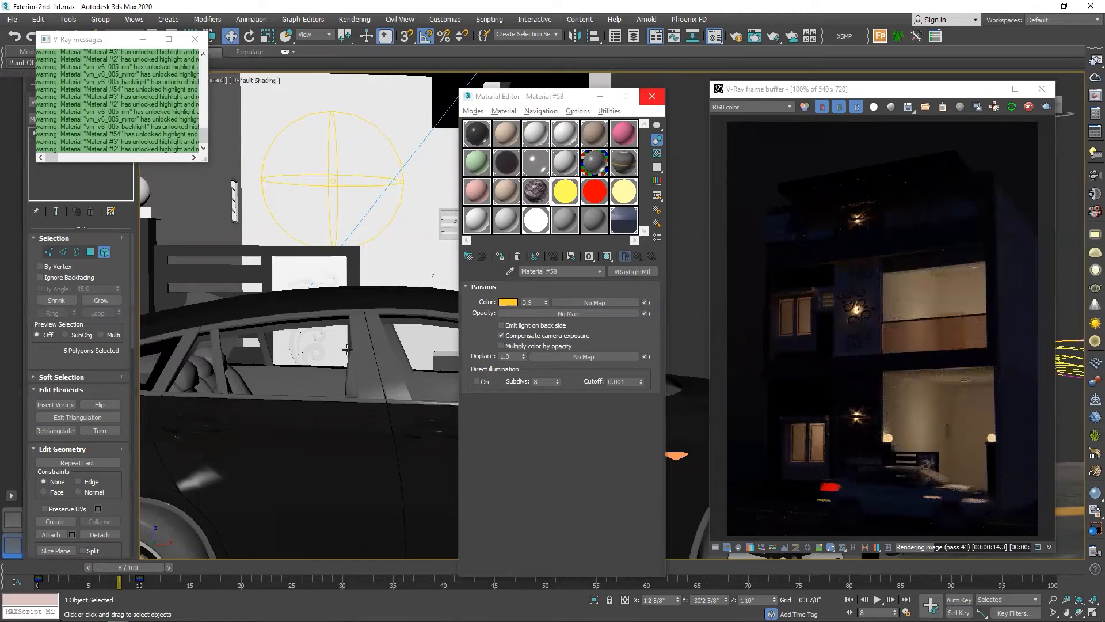
{"action": "scroll", "coordinate": [424, 405], "scroll_direction": "down", "scroll_amount": 5}
{"action": "middle_click_drag", "start_coordinate": [424, 406], "coordinate": [266, 487], "text": "alt"}
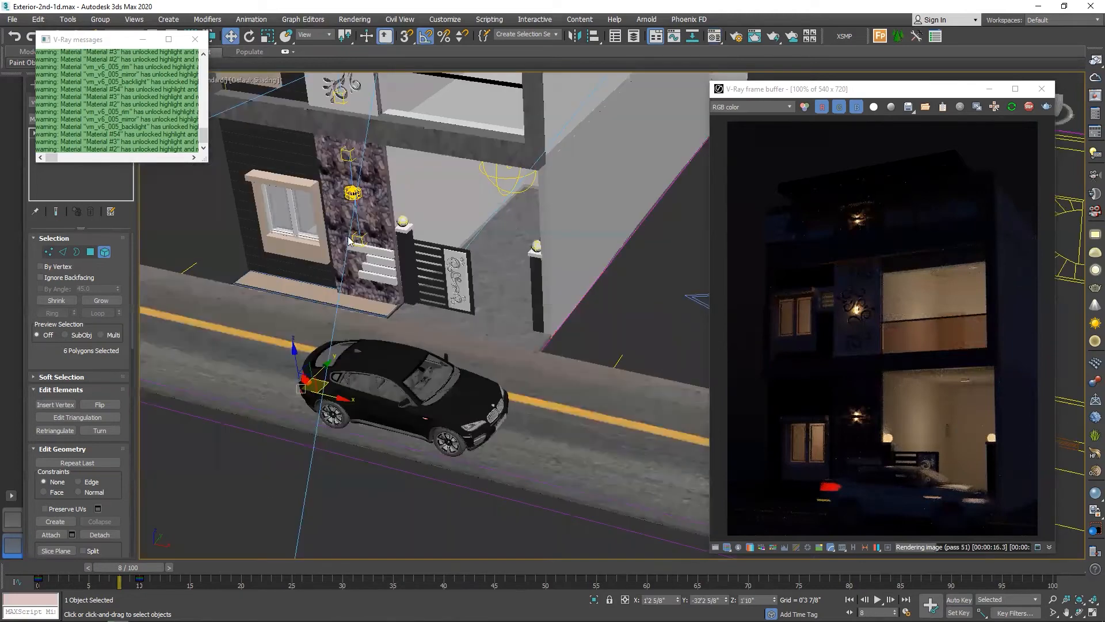
{"action": "middle_click_drag", "start_coordinate": [349, 241], "coordinate": [368, 235], "text": "alt"}
{"action": "left_click", "coordinate": [621, 231]}
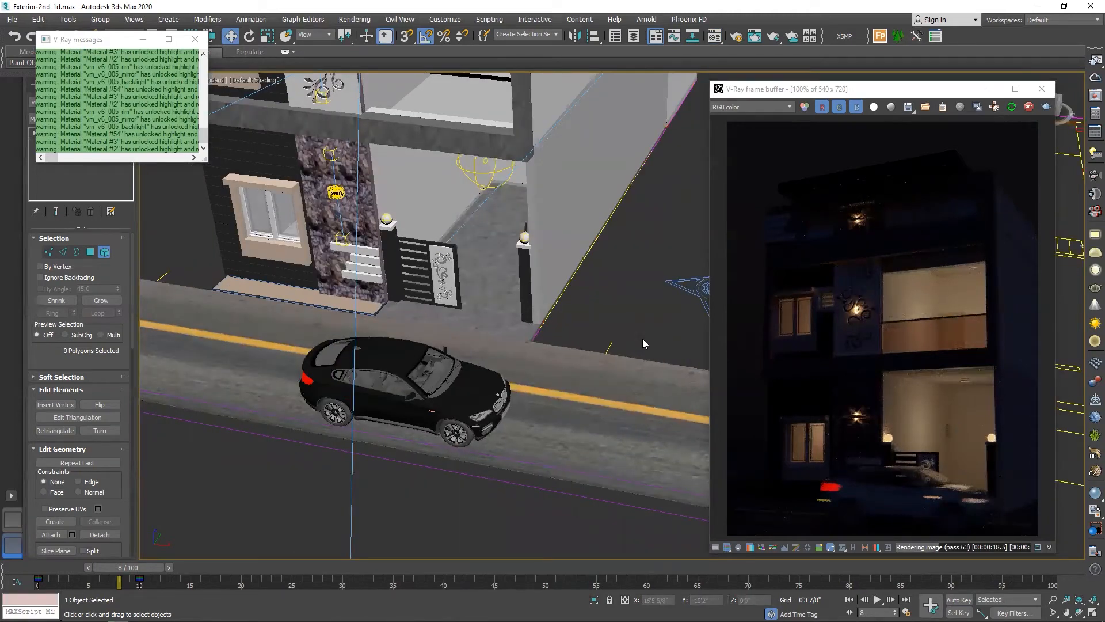
Step: Examine the headlights and front bumper of the car up close
{"action": "middle_click_drag", "start_coordinate": [490, 401], "coordinate": [434, 362], "text": "alt"}
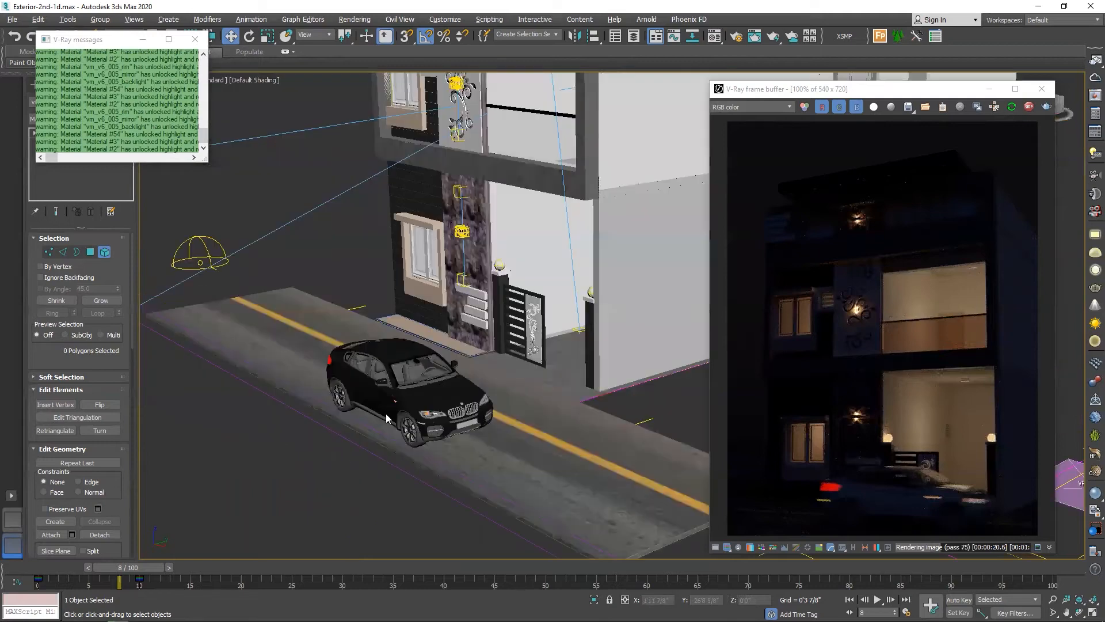
{"action": "middle_click_drag", "start_coordinate": [451, 445], "coordinate": [458, 408], "text": "alt"}
{"action": "middle_click_drag", "start_coordinate": [363, 427], "coordinate": [273, 391], "text": "alt"}
{"action": "scroll", "coordinate": [273, 391], "scroll_direction": "up", "scroll_amount": 4}
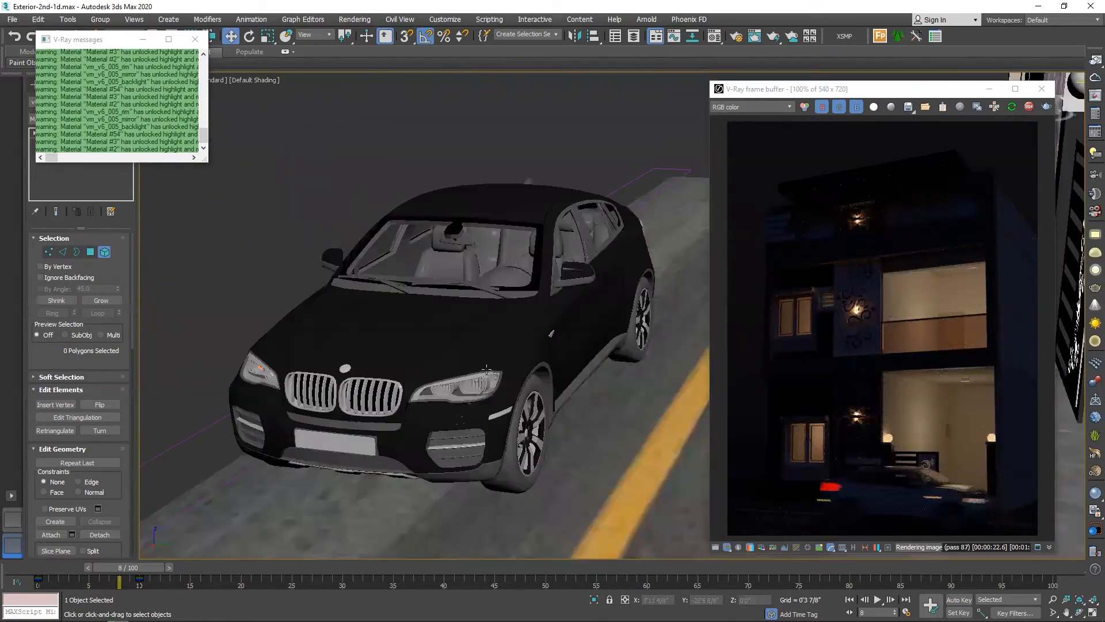
Step: Look around the car and house, then select the V-Ray camera standing across the road from the house
{"action": "scroll", "coordinate": [518, 370], "scroll_direction": "down", "scroll_amount": 3}
{"action": "middle_click_drag", "start_coordinate": [494, 378], "coordinate": [529, 368], "text": "alt"}
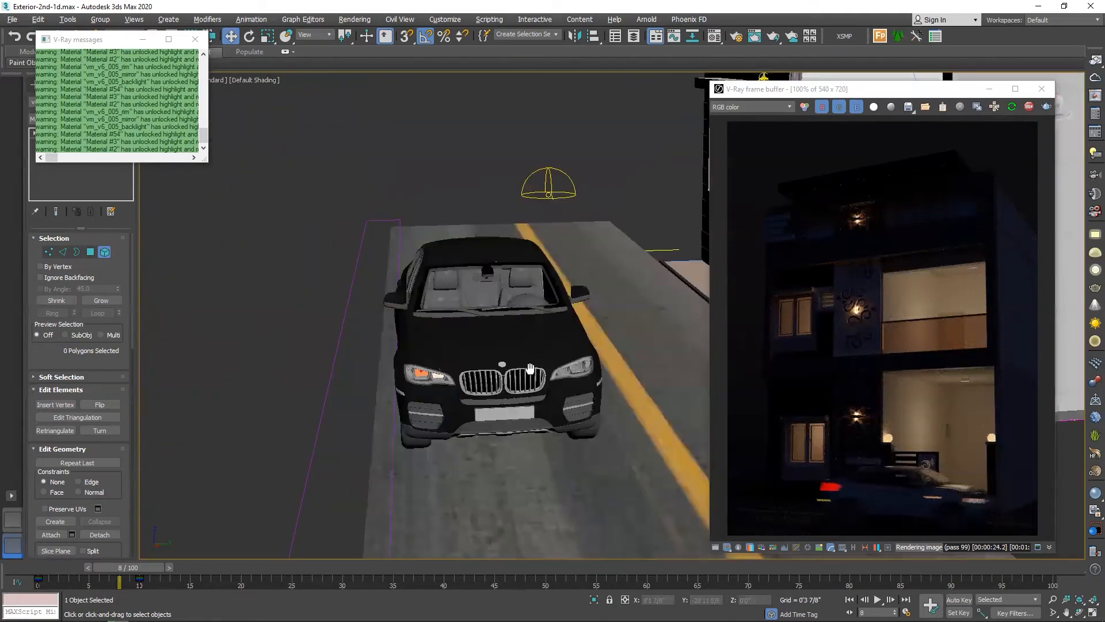
{"action": "middle_click_drag", "start_coordinate": [456, 376], "coordinate": [552, 373], "text": "alt"}
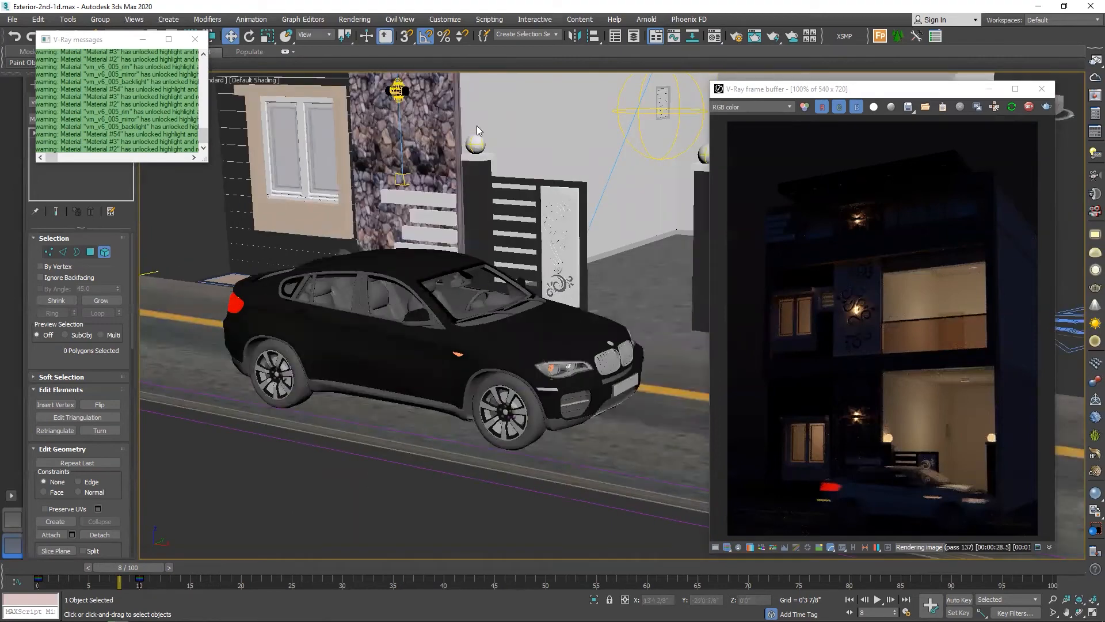
{"action": "scroll", "coordinate": [353, 353], "scroll_direction": "down", "scroll_amount": 5}
{"action": "scroll", "coordinate": [423, 391], "scroll_direction": "up", "scroll_amount": 2}
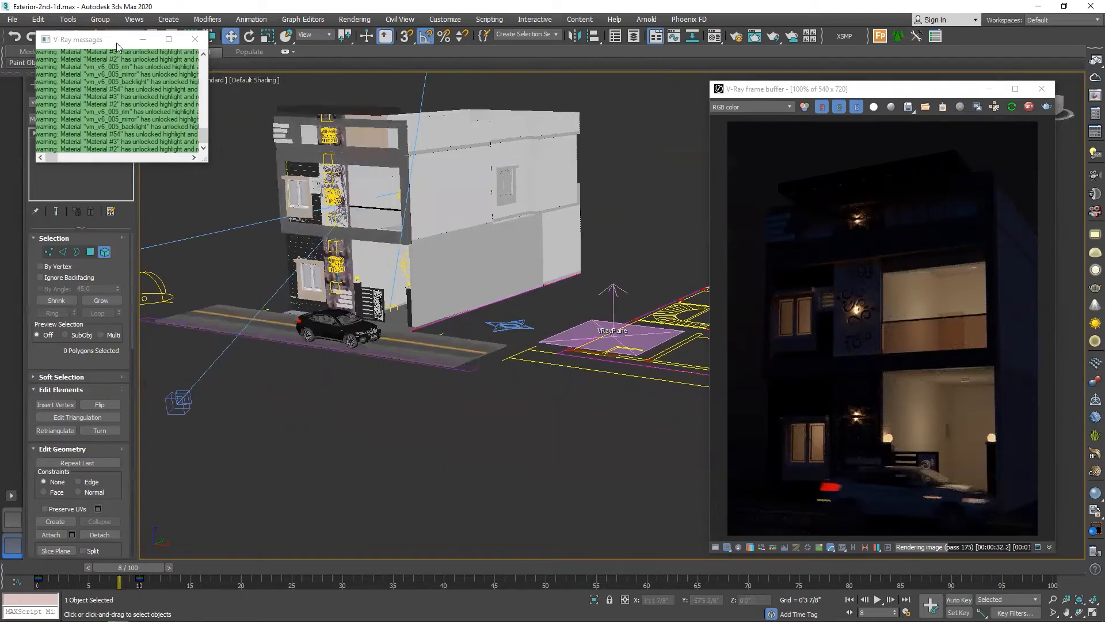
{"action": "left_click", "coordinate": [178, 431]}
{"action": "left_click", "coordinate": [179, 403]}
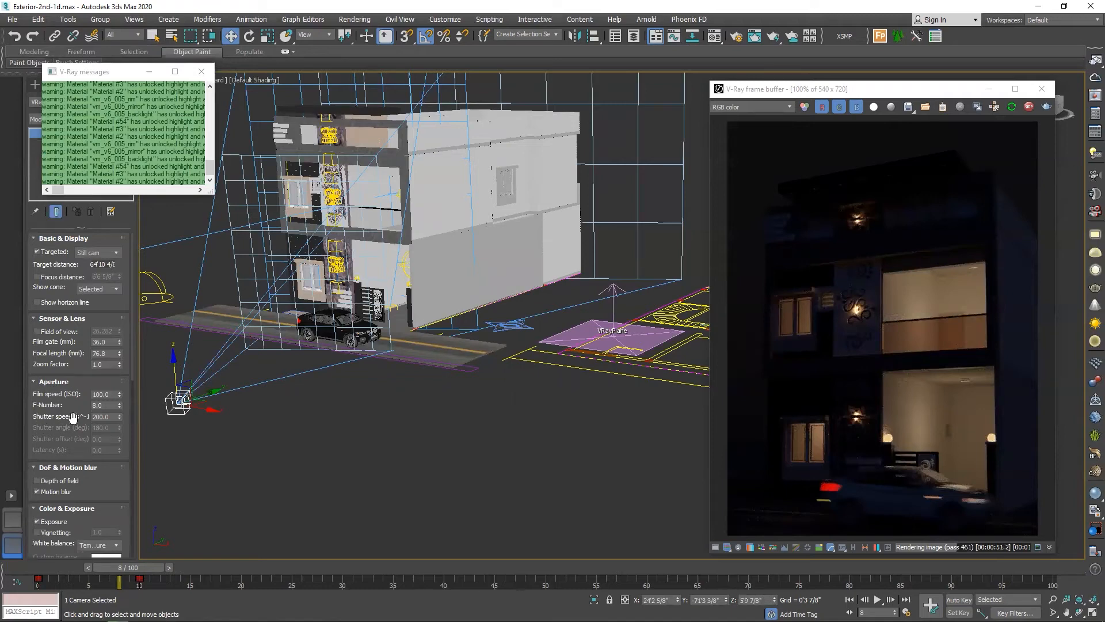
Step: Set the camera's shutter speed to 100 and restart the interactive render to see the effect on the car's blur
{"action": "double_click", "coordinate": [112, 417]}
{"action": "left_click_drag", "start_coordinate": [753, 94], "coordinate": [561, 46]}
{"action": "scroll", "coordinate": [715, 214], "scroll_direction": "up", "scroll_amount": 1}
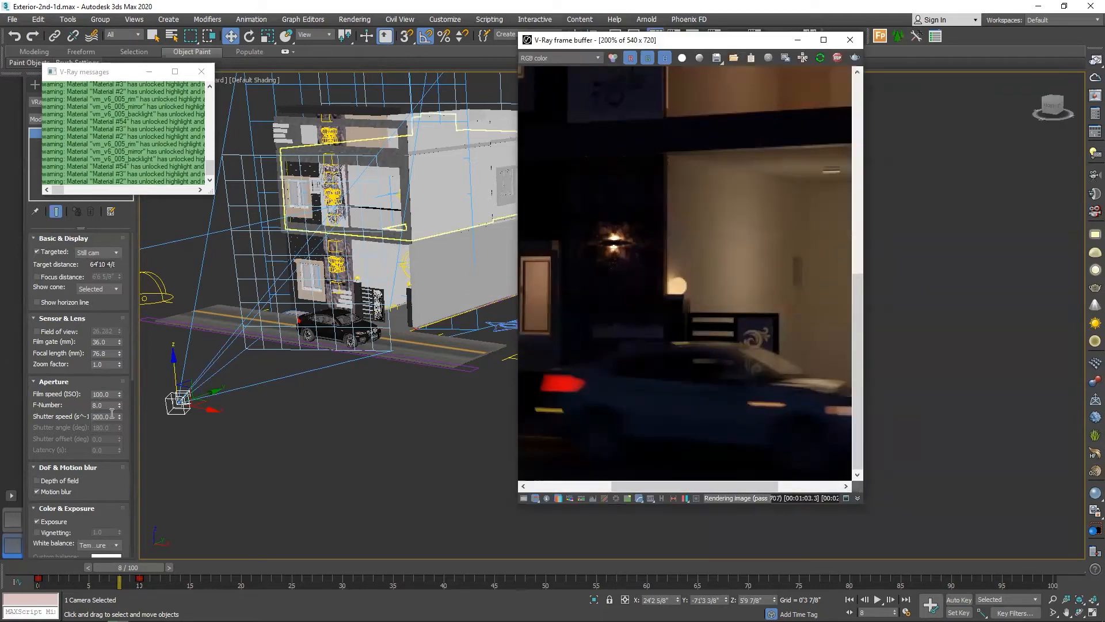
{"action": "left_click_drag", "start_coordinate": [113, 416], "coordinate": [6, 415]}
{"action": "type", "text": "1"}
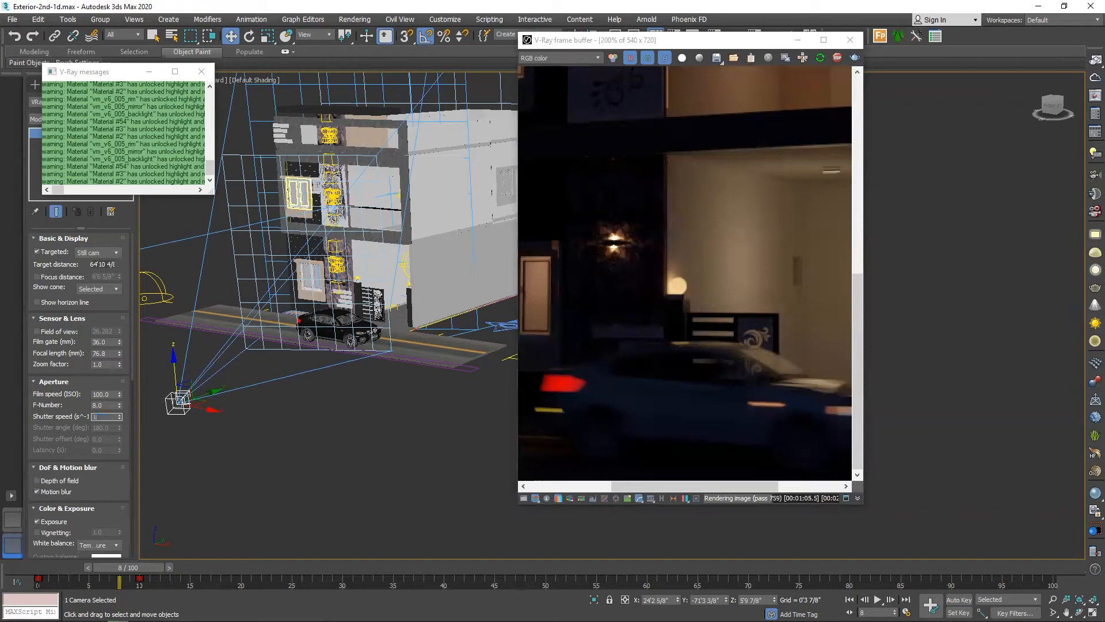
{"action": "type", "text": "00"}
{"action": "key", "text": "Return"}
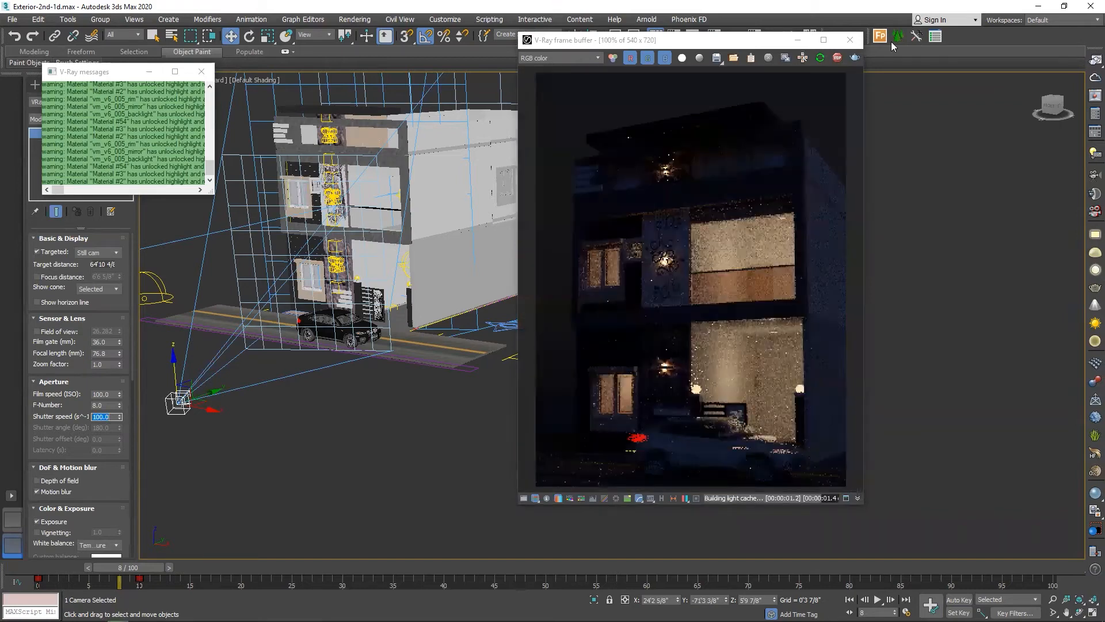
{"action": "left_click", "coordinate": [837, 58]}
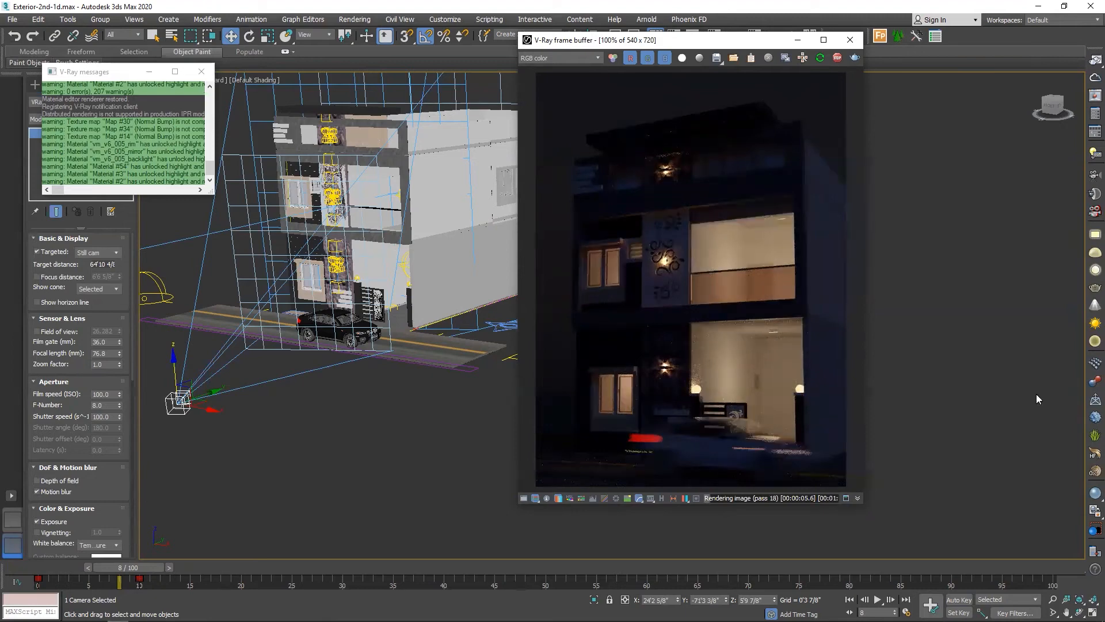
Step: Lower the camera's shutter speed to 50 and then to 10, and inspect the blurred car area in the render
{"action": "double_click", "coordinate": [101, 417]}
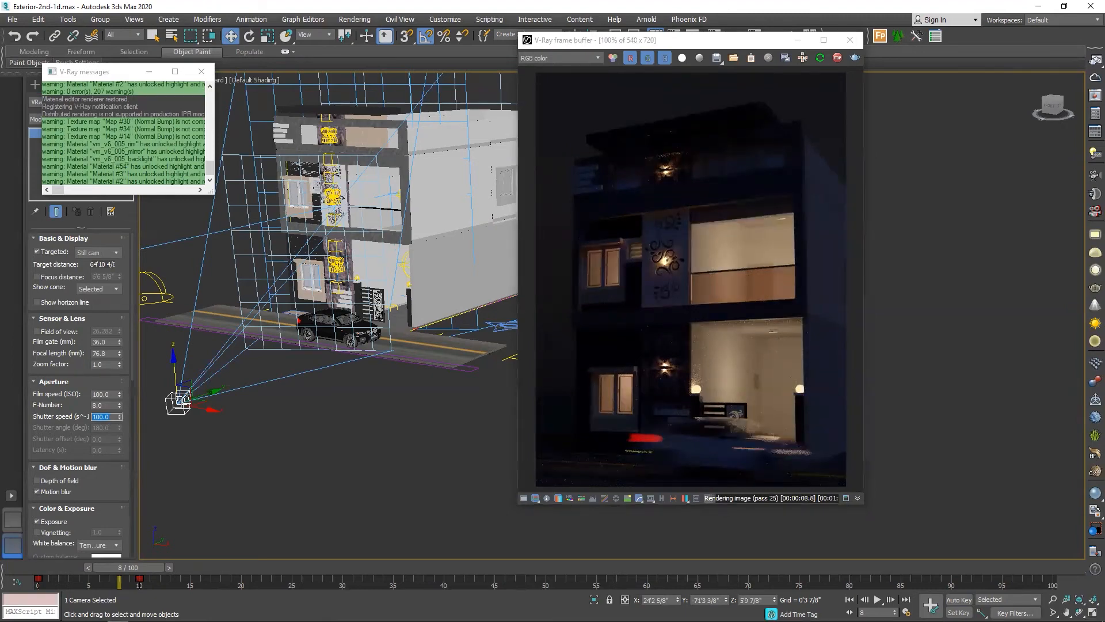
{"action": "type", "text": "50"}
{"action": "key", "text": "Return"}
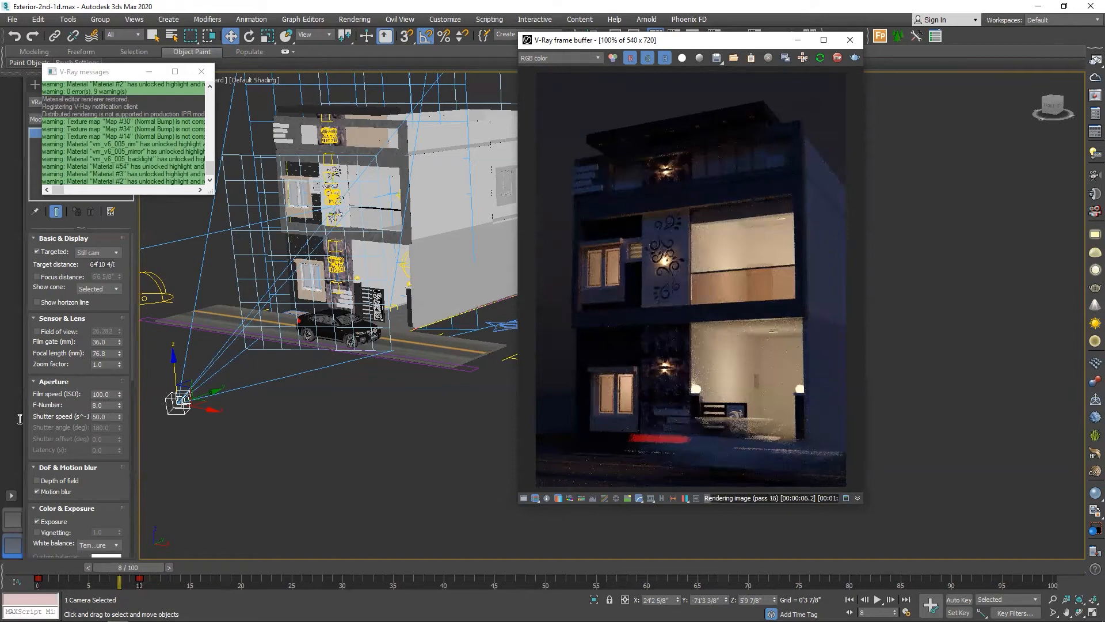
{"action": "left_click", "coordinate": [120, 413]}
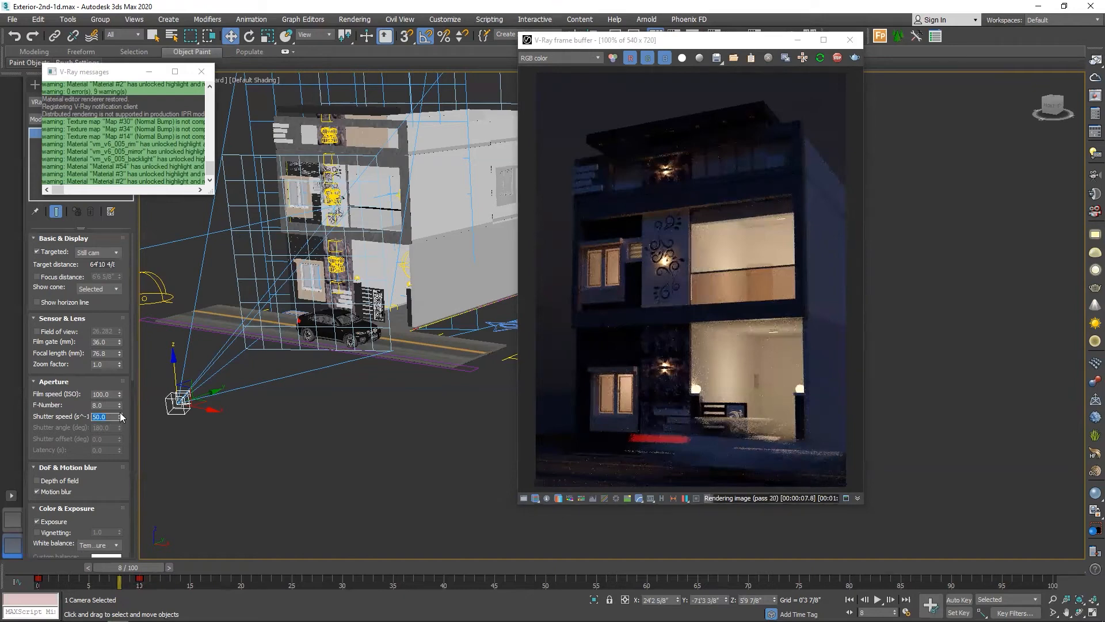
{"action": "type", "text": "10"}
{"action": "key", "text": "Return"}
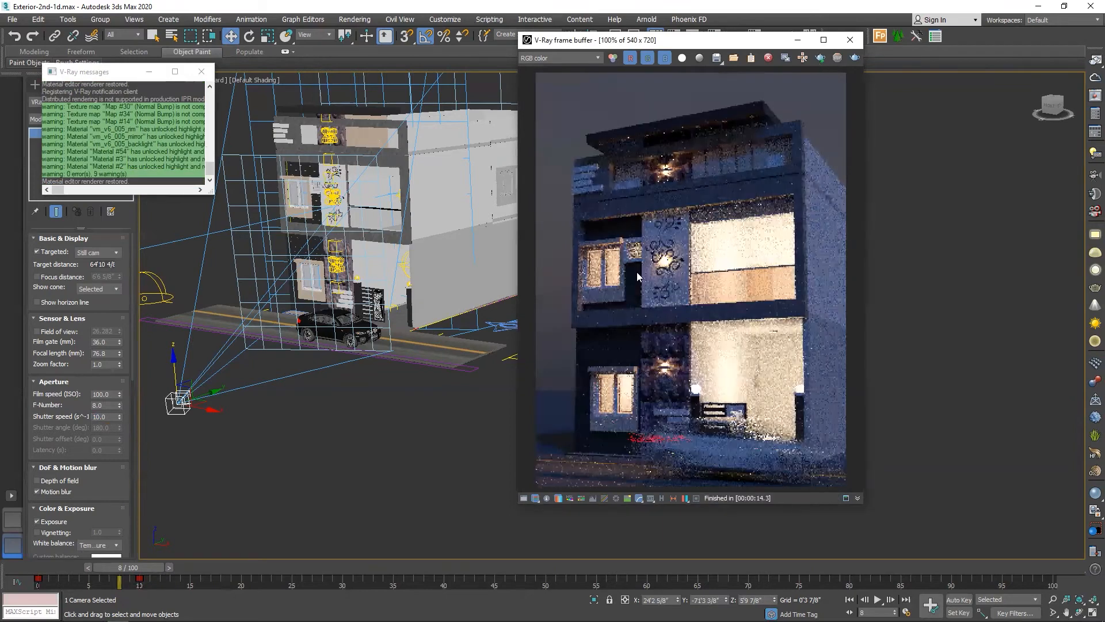
{"action": "scroll", "coordinate": [833, 448], "scroll_direction": "up", "scroll_amount": 1}
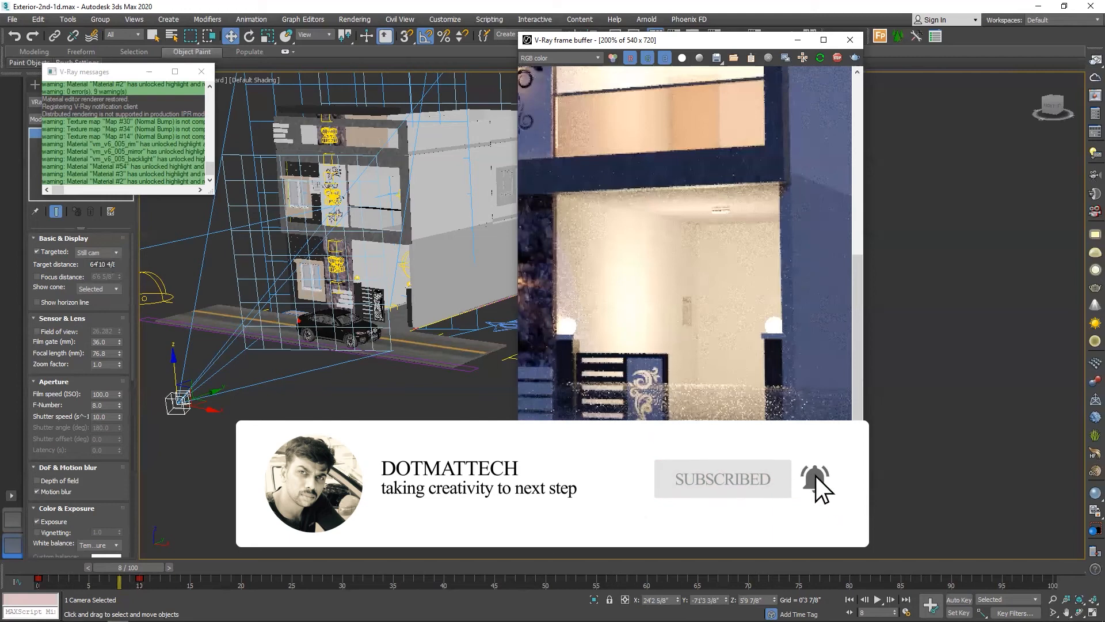
{"action": "scroll", "coordinate": [793, 437], "scroll_direction": "down", "scroll_amount": 1}
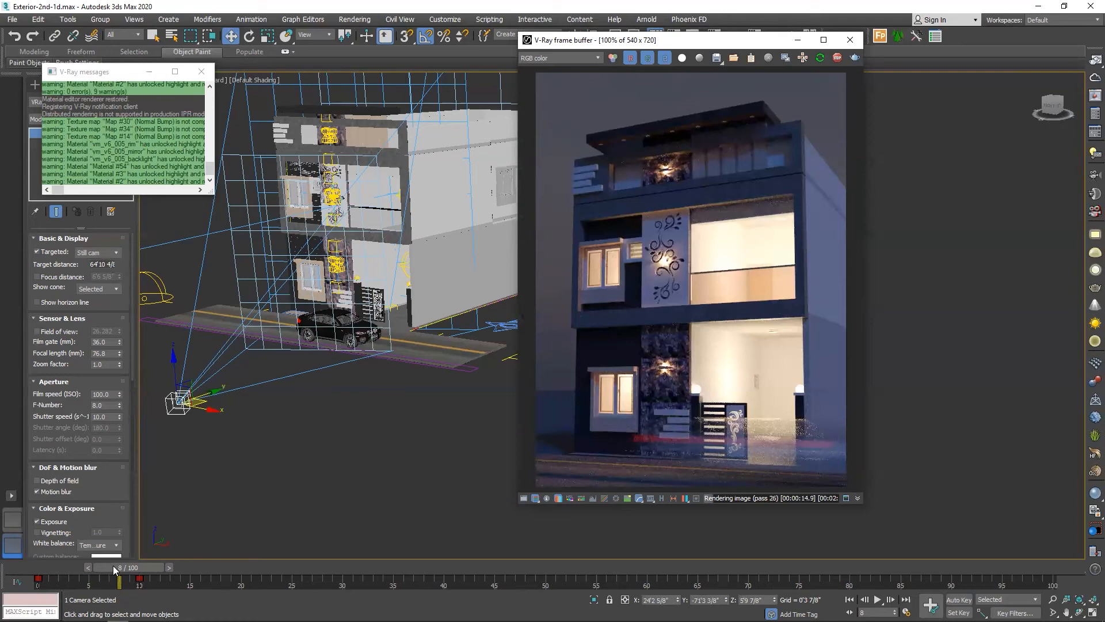
Step: Move the animation to frame 6 and set the camera's shutter speed to 5
{"action": "left_click_drag", "start_coordinate": [113, 566], "coordinate": [93, 566]}
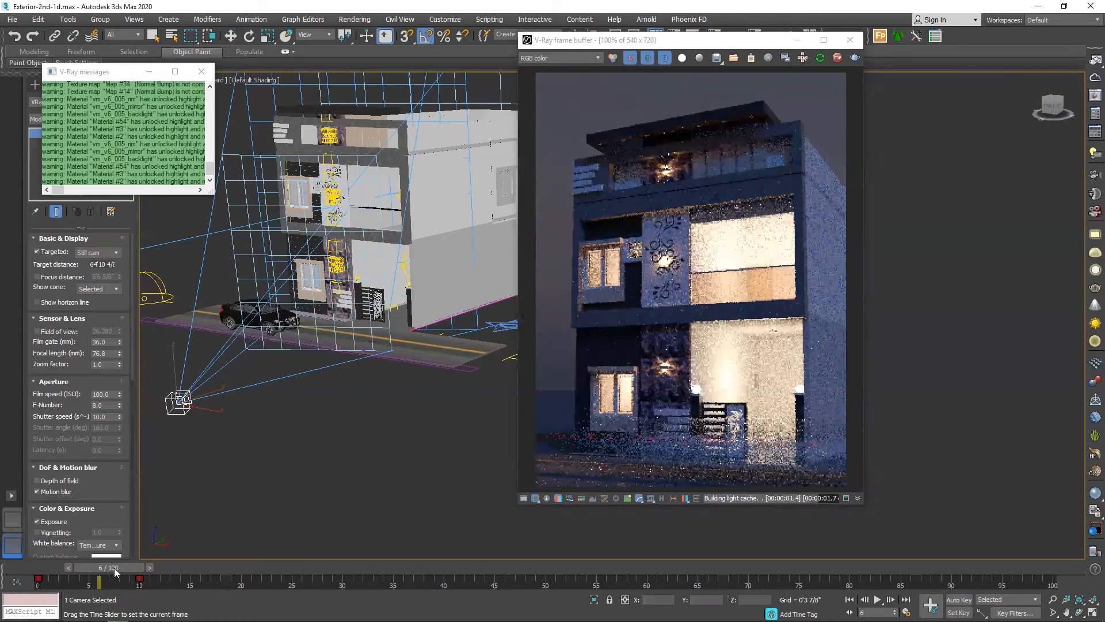
{"action": "key", "text": "w"}
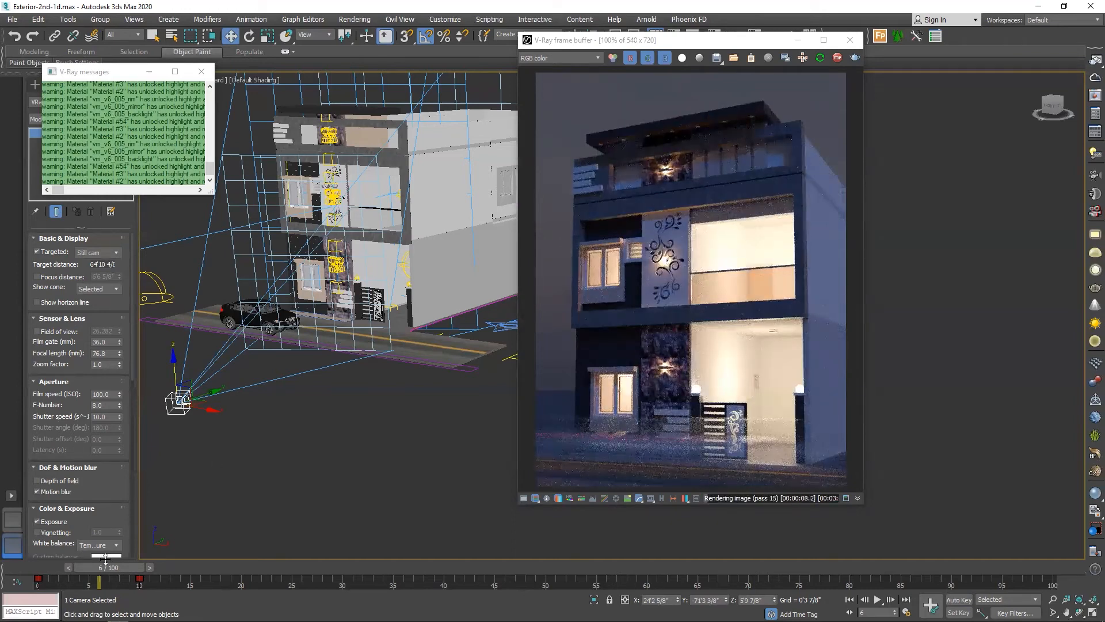
{"action": "double_click", "coordinate": [103, 416]}
{"action": "type", "text": "5"}
{"action": "key", "text": "Return"}
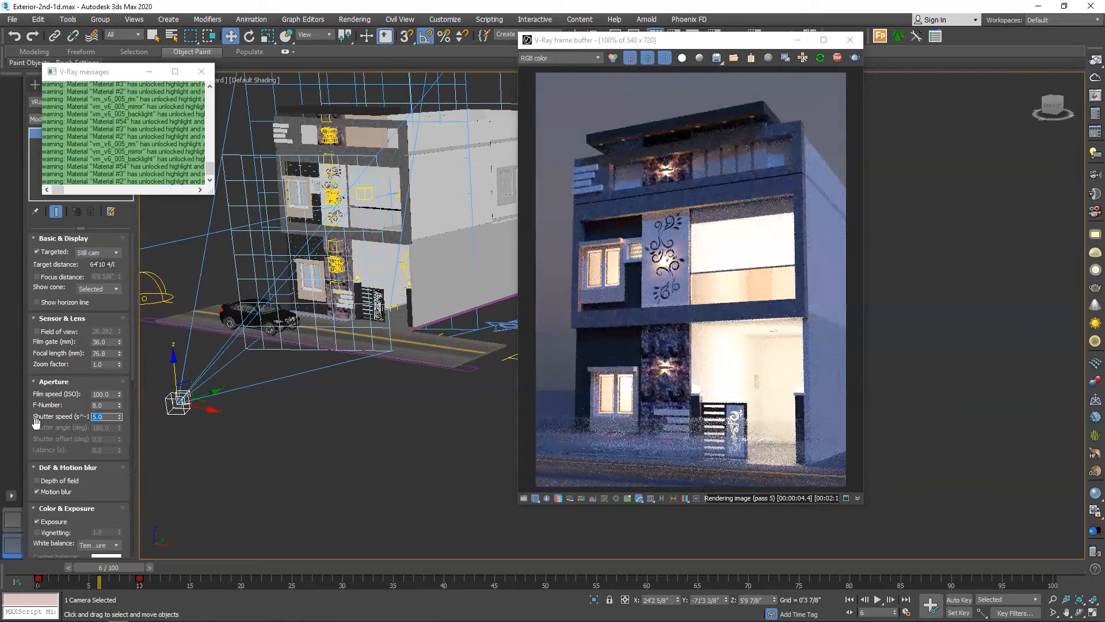
Step: Darken the exposure by raising the camera's F-number to 15 and then to 18
{"action": "left_click_drag", "start_coordinate": [108, 405], "coordinate": [44, 404]}
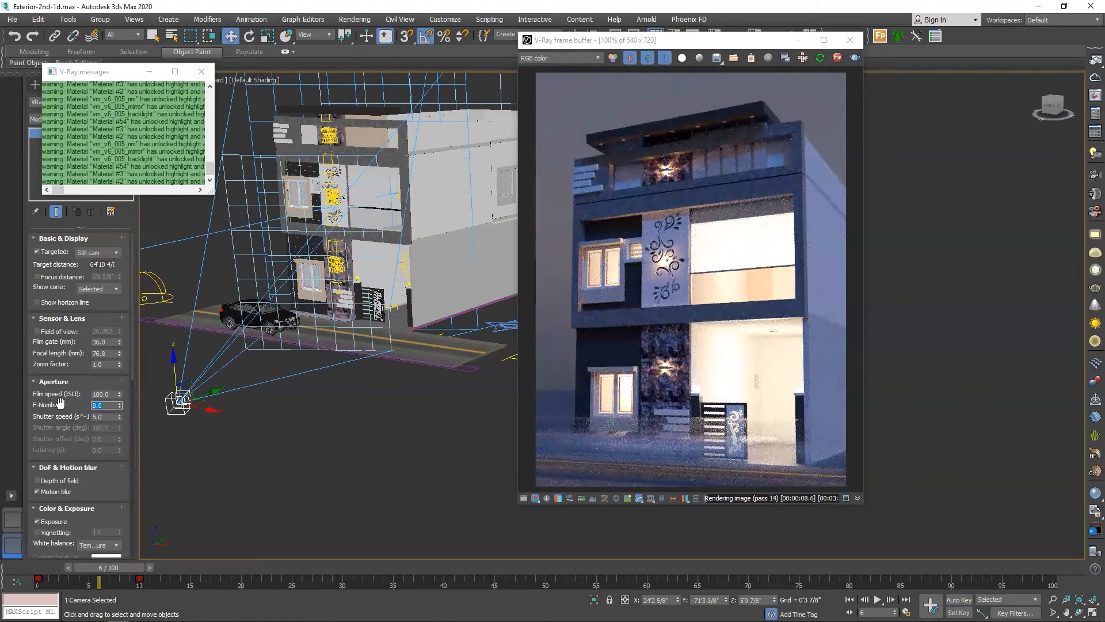
{"action": "type", "text": "15"}
{"action": "key", "text": "Return"}
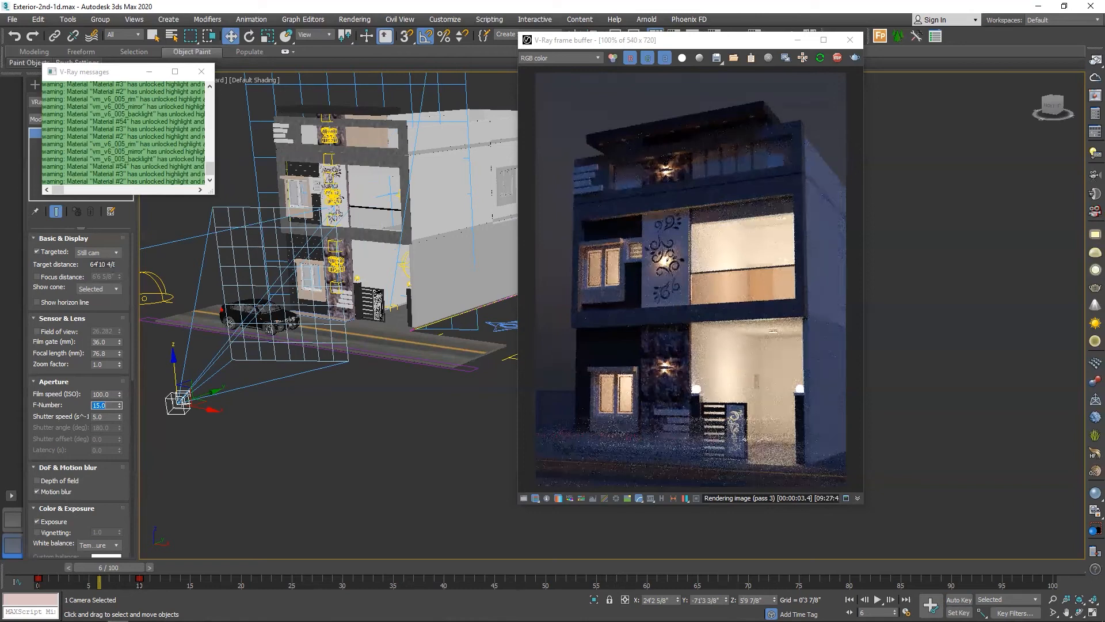
{"action": "type", "text": "18"}
{"action": "key", "text": "Return"}
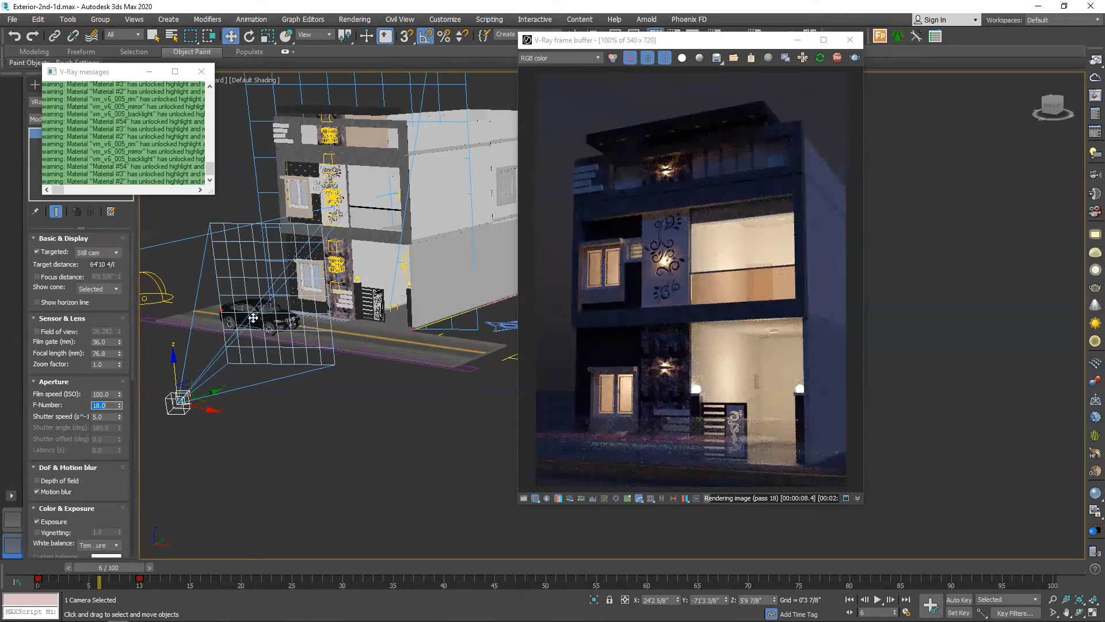
Step: Assign the yellow light material, Material #58, to the thin strip element on the car's front bumper and restart the render
{"action": "scroll", "coordinate": [309, 355], "scroll_direction": "up", "scroll_amount": 5}
{"action": "scroll", "coordinate": [371, 397], "scroll_direction": "up", "scroll_amount": 3}
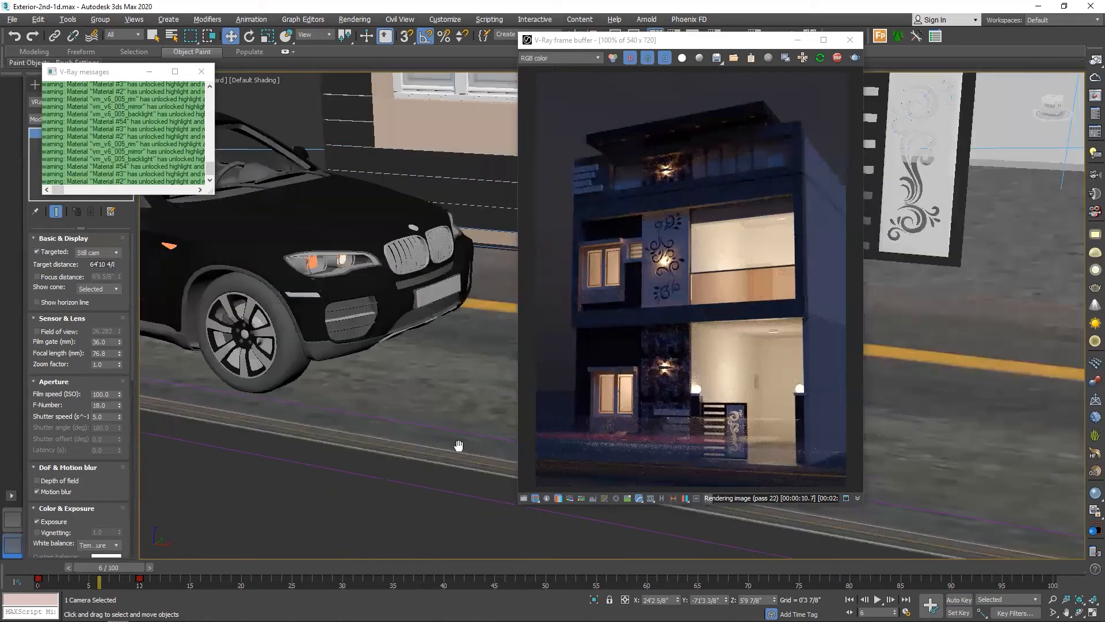
{"action": "scroll", "coordinate": [482, 392], "scroll_direction": "up", "scroll_amount": 3}
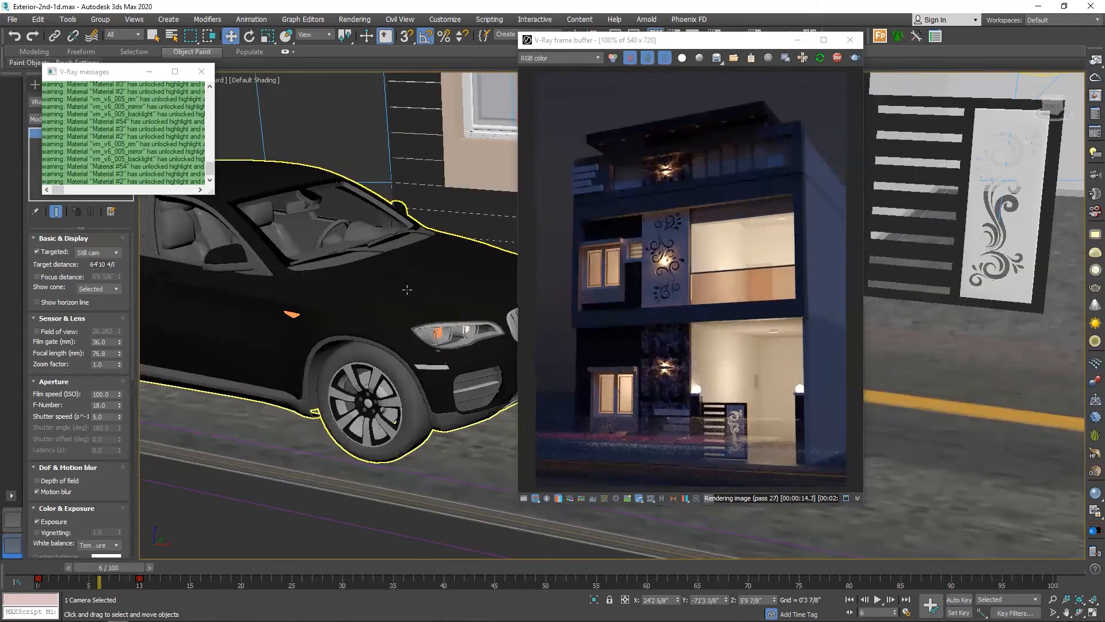
{"action": "left_click", "coordinate": [380, 298]}
{"action": "key", "text": "m"}
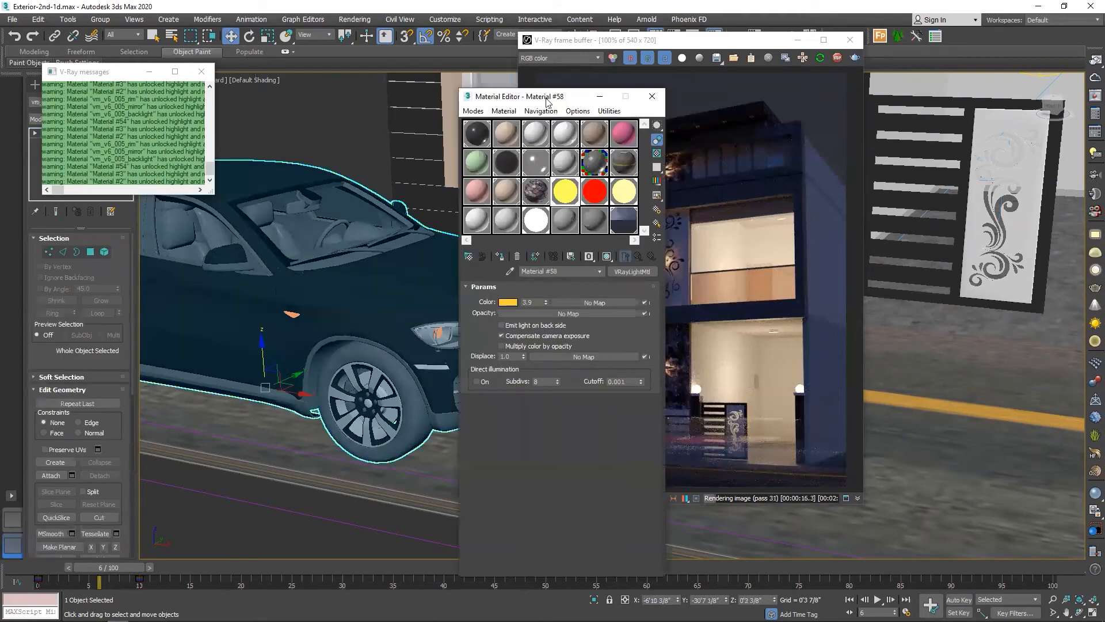
{"action": "left_click", "coordinate": [429, 365]}
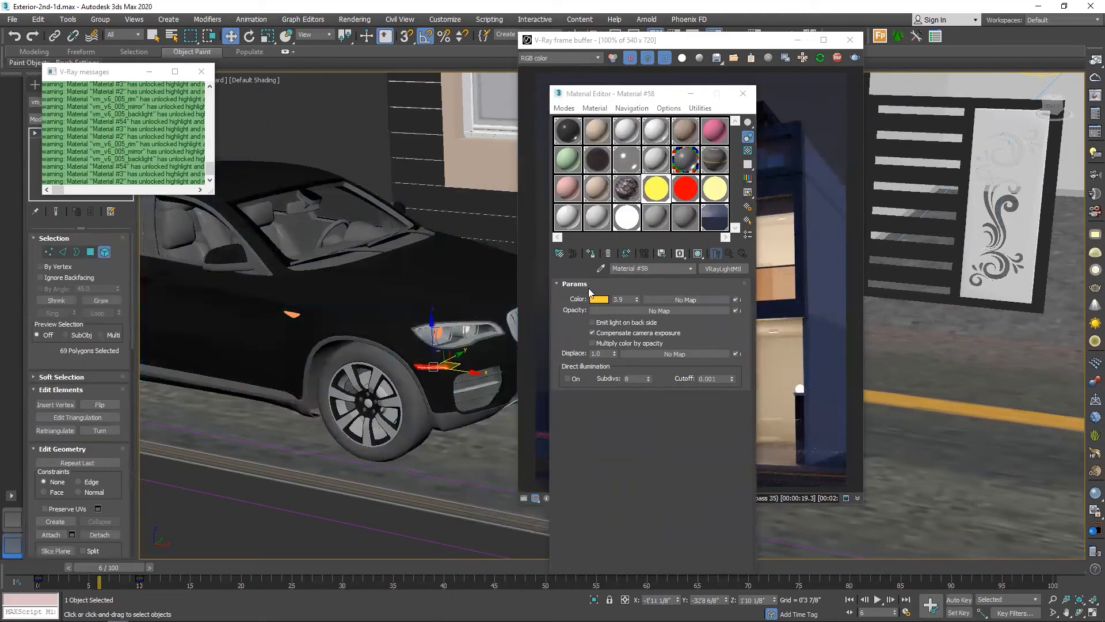
{"action": "left_click", "coordinate": [592, 254]}
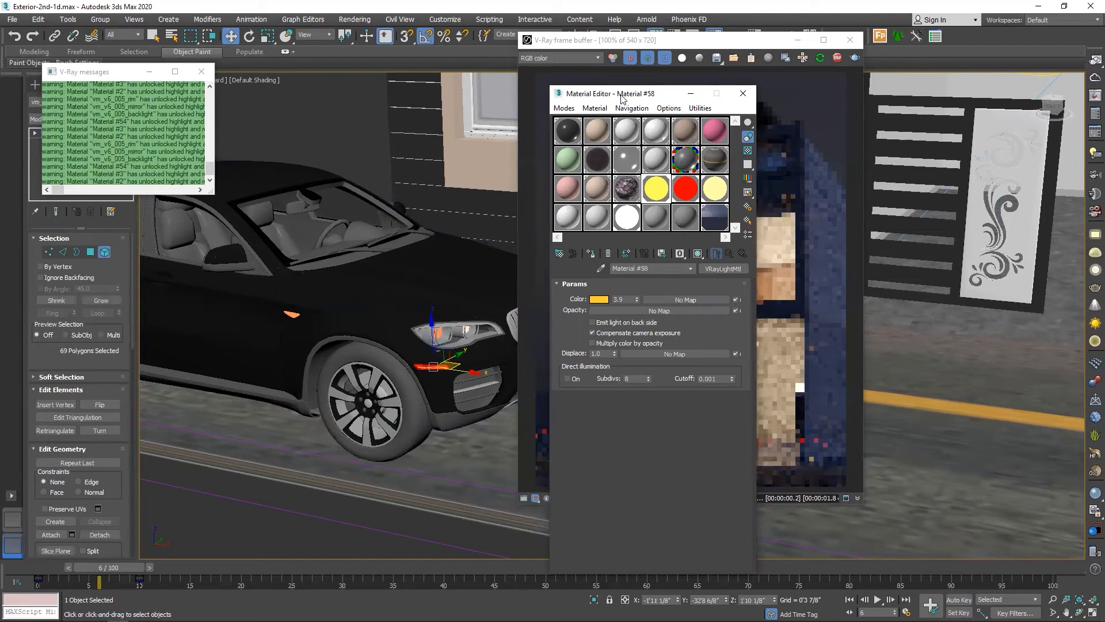
{"action": "left_click_drag", "start_coordinate": [621, 99], "coordinate": [944, 119]}
{"action": "left_click", "coordinate": [823, 59]}
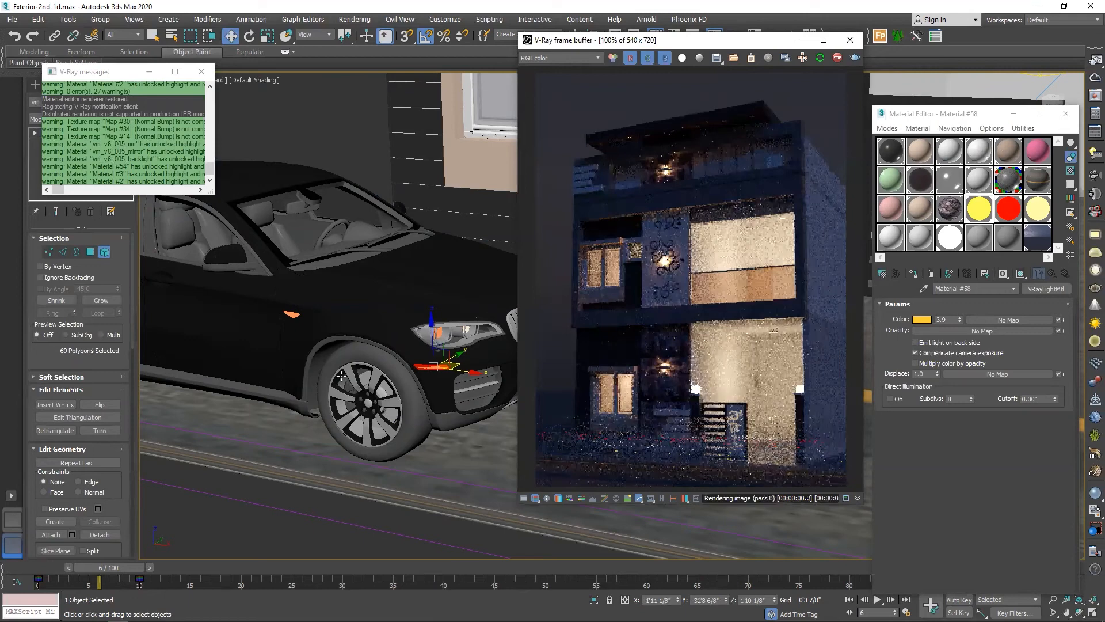
Step: Assign Material #58 to the center caps of the front and rear wheels, and the red Material #58d to the side skirt
{"action": "middle_click_drag", "start_coordinate": [360, 395], "coordinate": [468, 400], "text": "alt"}
{"action": "scroll", "coordinate": [468, 399], "scroll_direction": "up", "scroll_amount": 3}
{"action": "left_click", "coordinate": [467, 398], "text": "ctrl"}
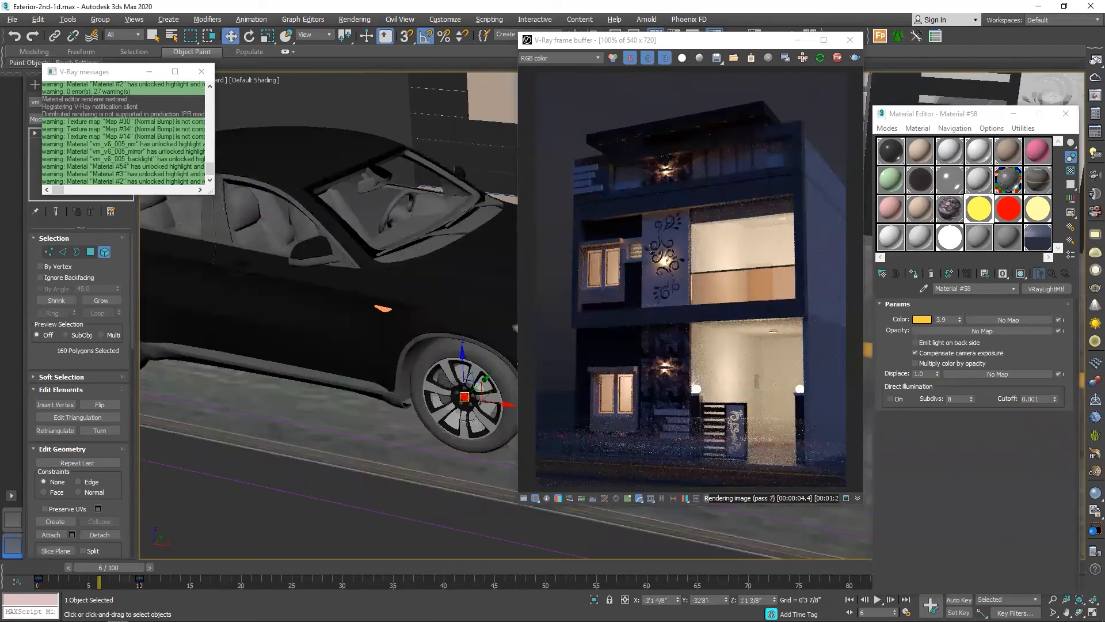
{"action": "scroll", "coordinate": [213, 409], "scroll_direction": "down", "scroll_amount": 3}
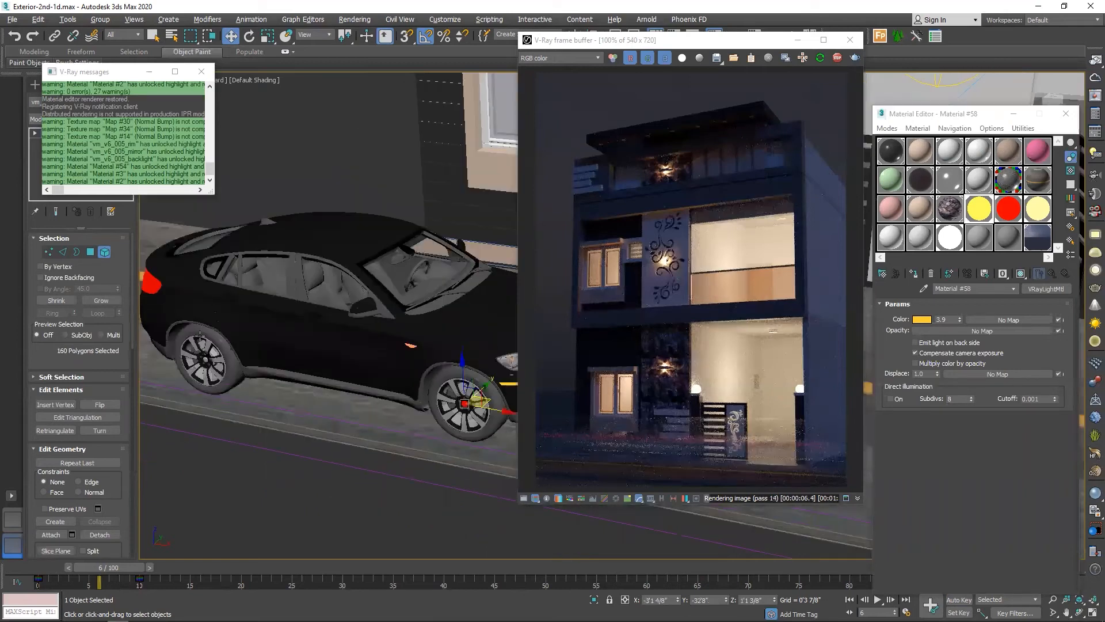
{"action": "left_click", "coordinate": [200, 335], "text": "ctrl"}
{"action": "scroll", "coordinate": [200, 335], "scroll_direction": "up", "scroll_amount": 3}
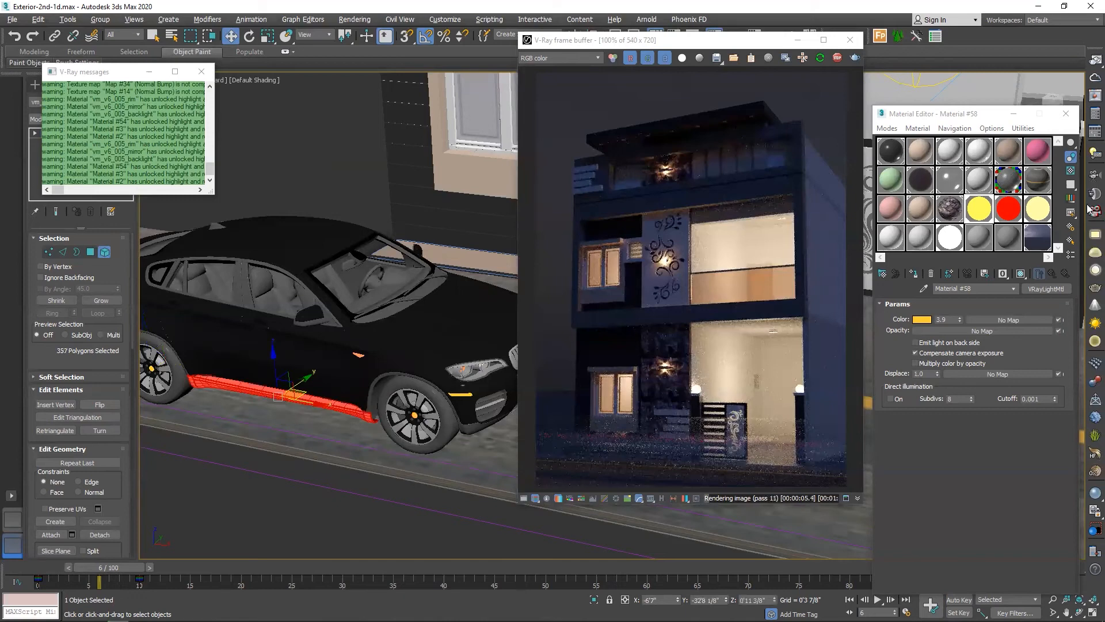
{"action": "left_click", "coordinate": [1008, 217]}
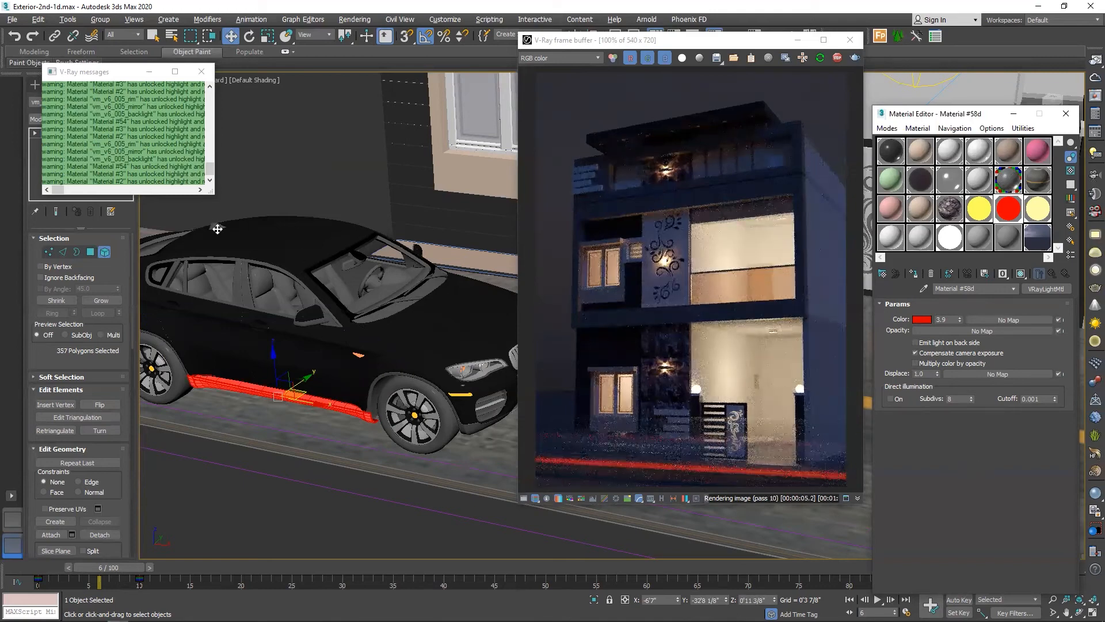
Step: Assign the orange light material, Material #58df, to the roof antenna and the yellow Material #58 to the side mirror element
{"action": "key", "text": "ctrl+z"}
{"action": "key", "text": "ctrl+z"}
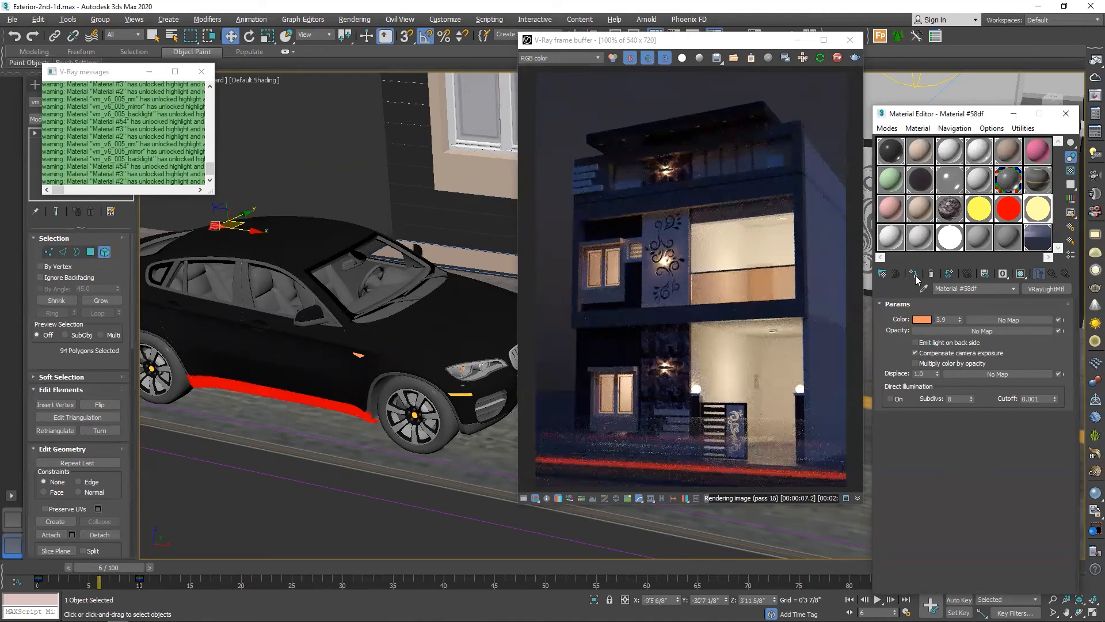
{"action": "left_click", "coordinate": [303, 324]}
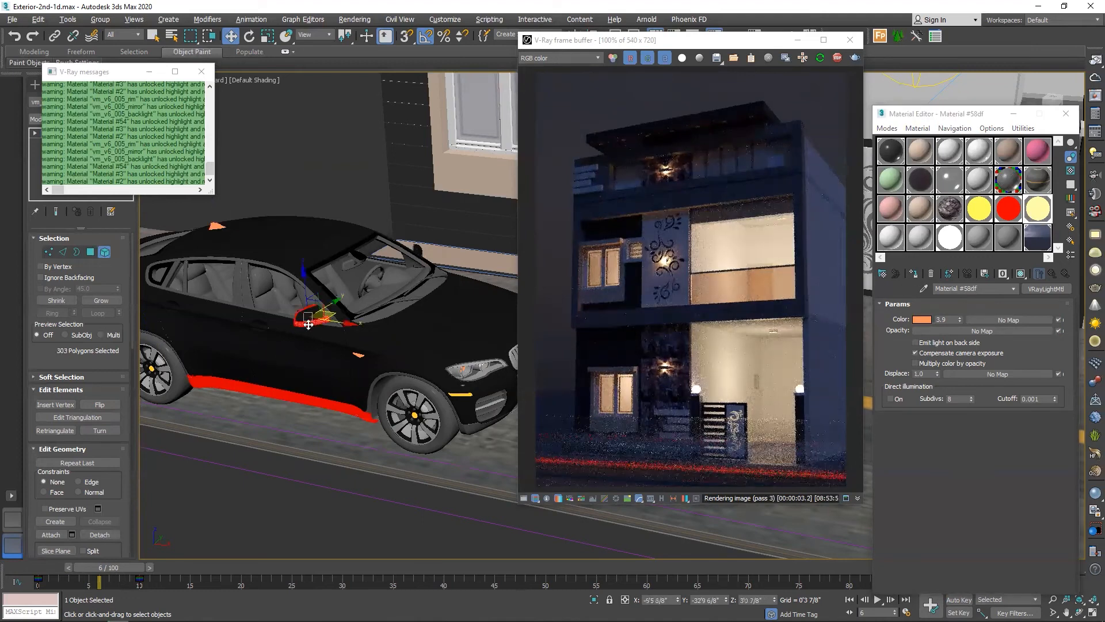
{"action": "left_click", "coordinate": [979, 212]}
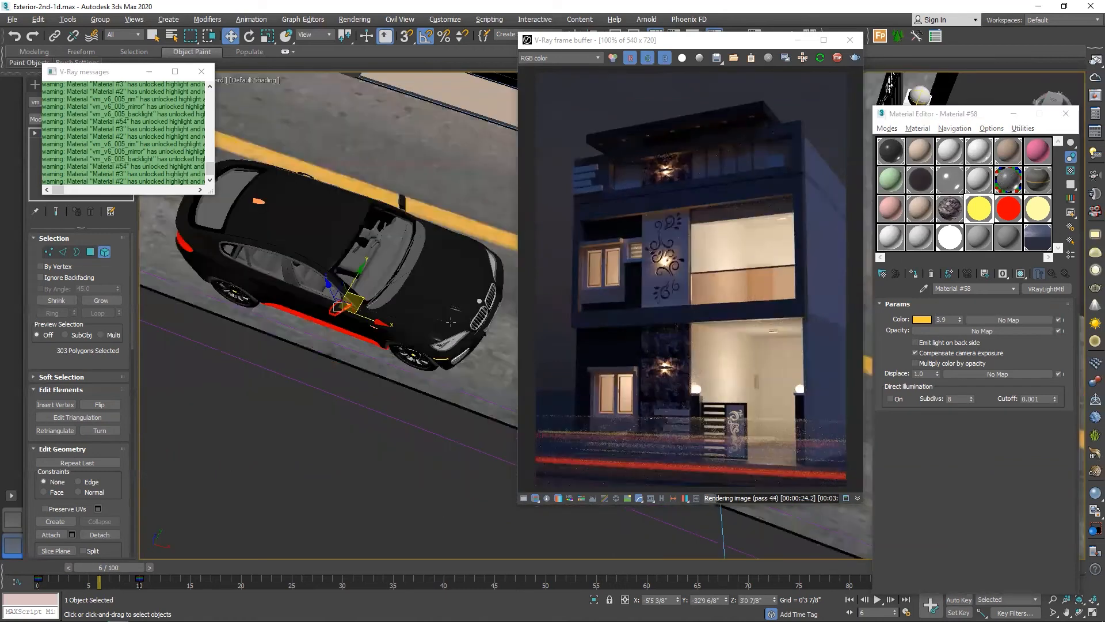
Step: Set the reflection colour of the road's Material #12 to white (255, 255, 255) and inspect the road area in the render
{"action": "middle_click_drag", "start_coordinate": [450, 321], "coordinate": [359, 299], "text": "alt"}
{"action": "middle_click_drag", "start_coordinate": [472, 370], "coordinate": [374, 349]}
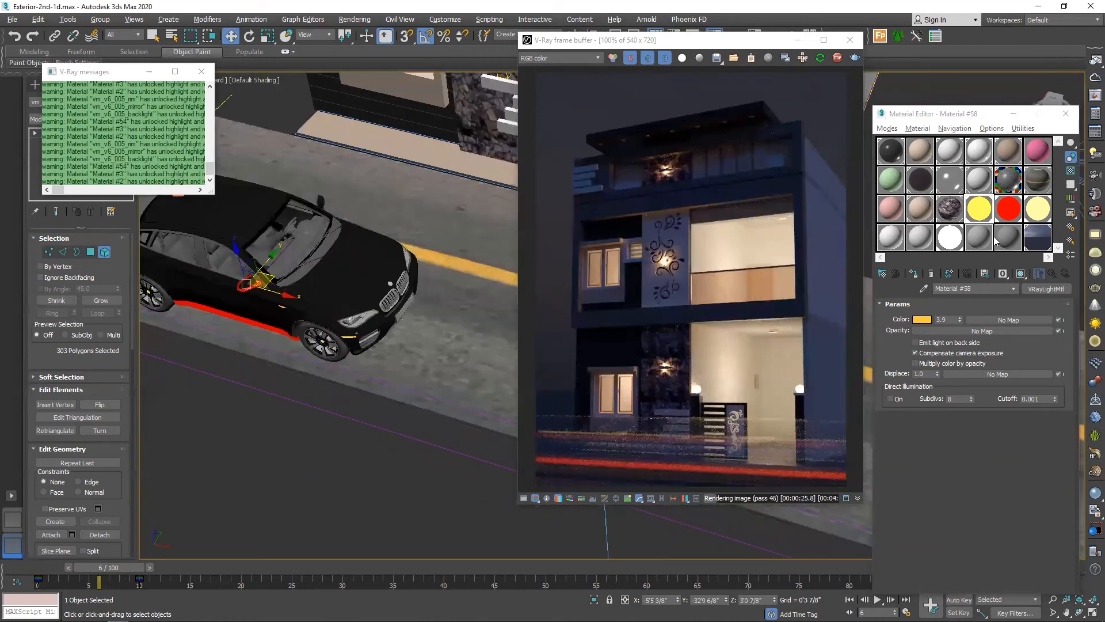
{"action": "left_click", "coordinate": [1047, 186]}
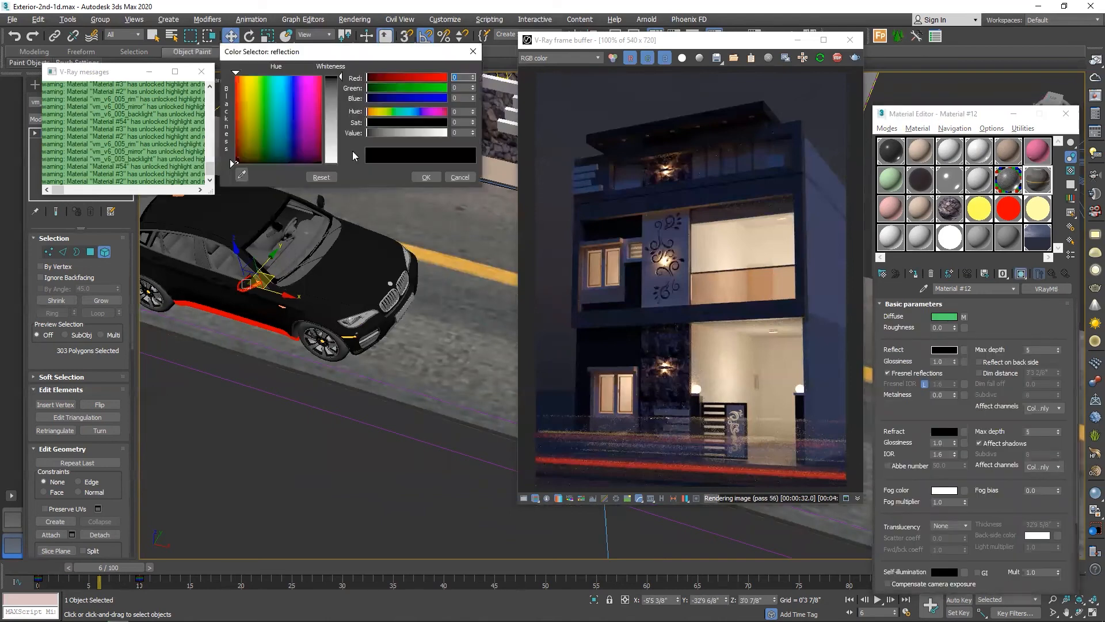
{"action": "left_click_drag", "start_coordinate": [341, 77], "coordinate": [406, 361]}
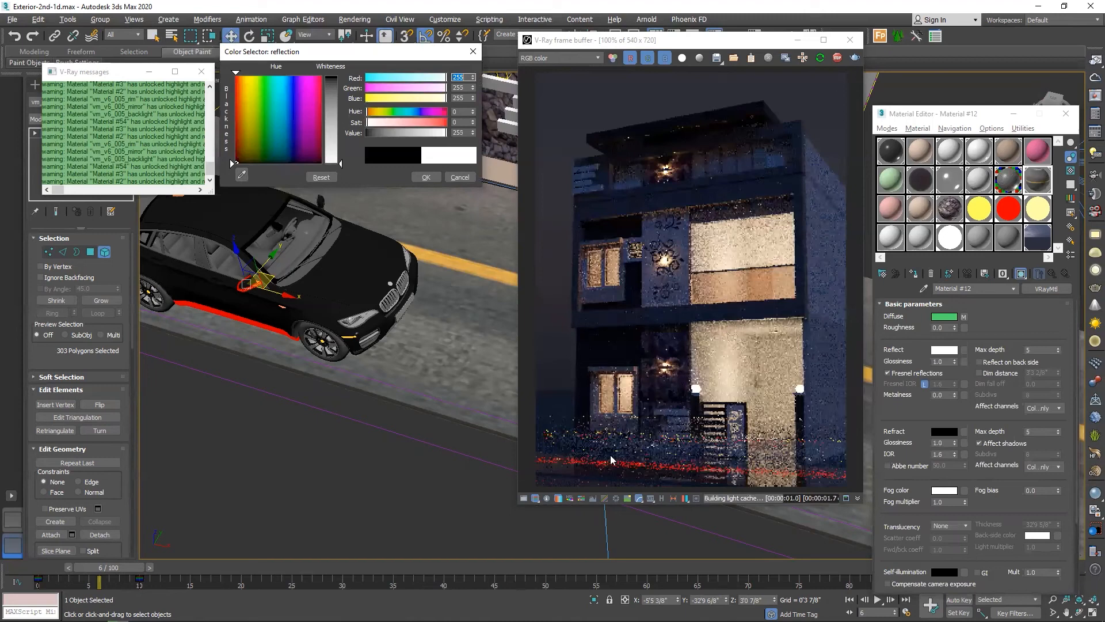
{"action": "scroll", "coordinate": [593, 469], "scroll_direction": "up", "scroll_amount": 1}
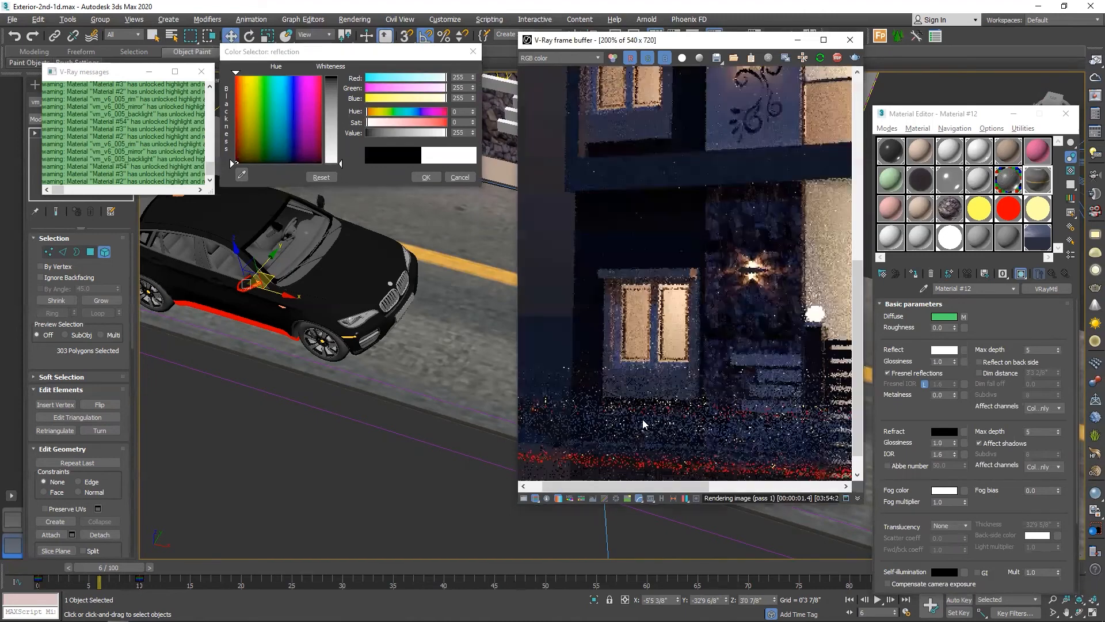
{"action": "scroll", "coordinate": [600, 473], "scroll_direction": "down", "scroll_amount": 1}
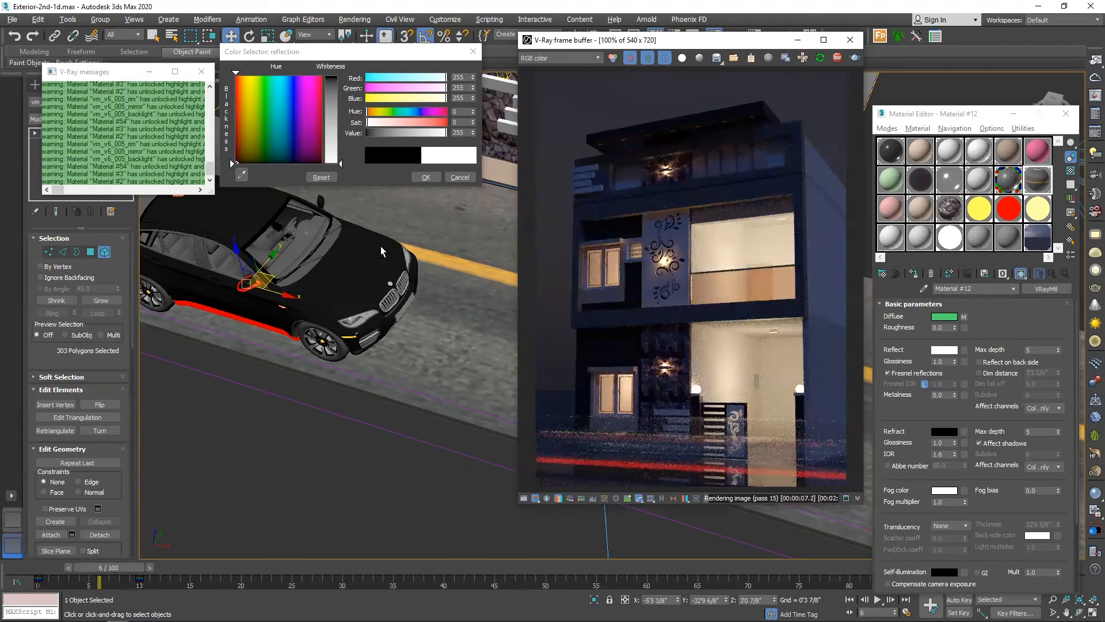
Step: Leave the car's element editing and isolate the car together with the road from the rest of the scene
{"action": "middle_click_drag", "start_coordinate": [381, 247], "coordinate": [328, 254], "text": "alt"}
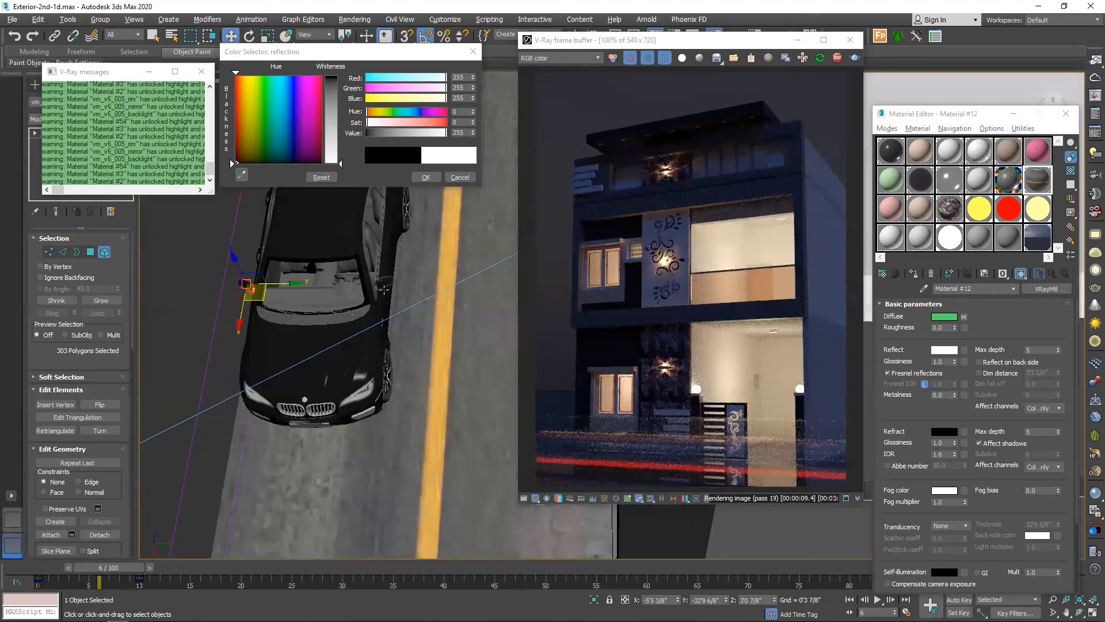
{"action": "middle_click_drag", "start_coordinate": [384, 289], "coordinate": [384, 290], "text": "alt"}
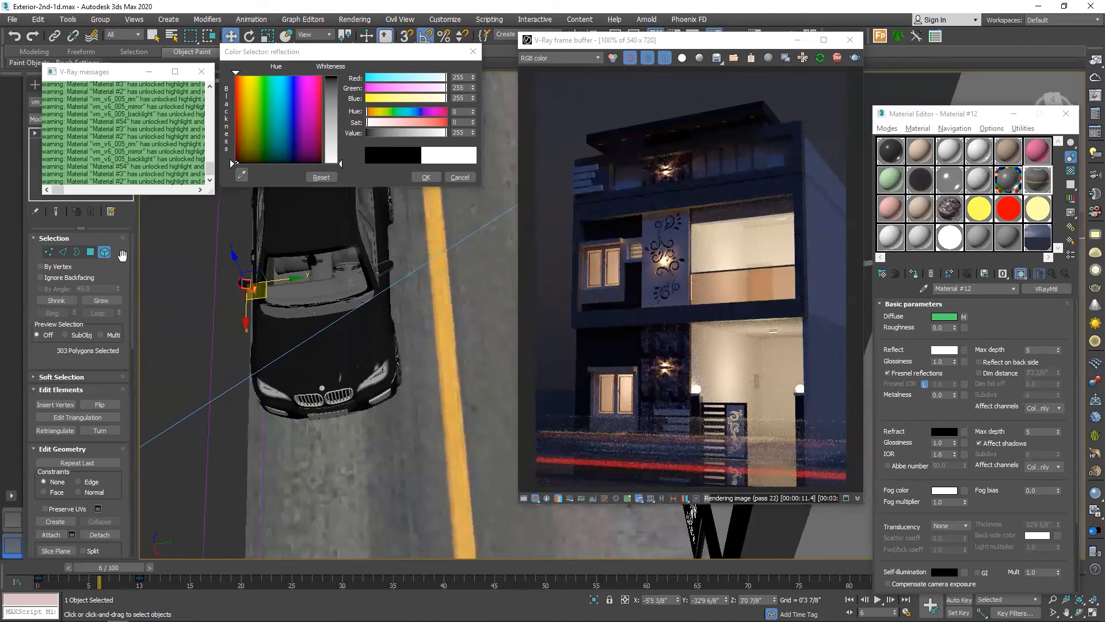
{"action": "key", "text": "5"}
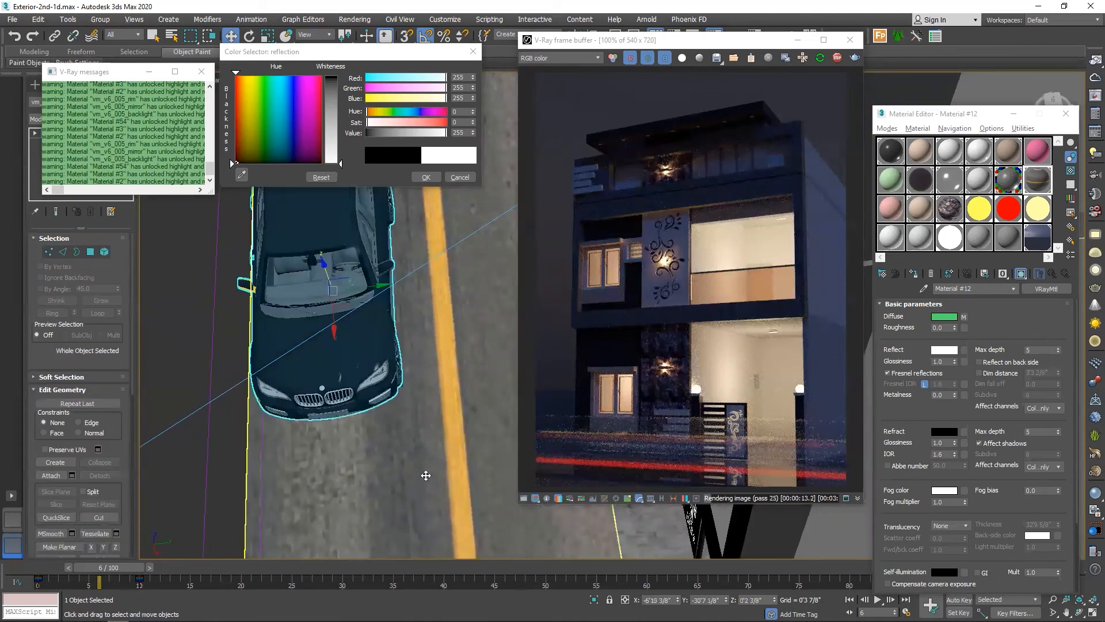
{"action": "left_click", "coordinate": [426, 475], "text": "ctrl"}
{"action": "key", "text": "alt+q"}
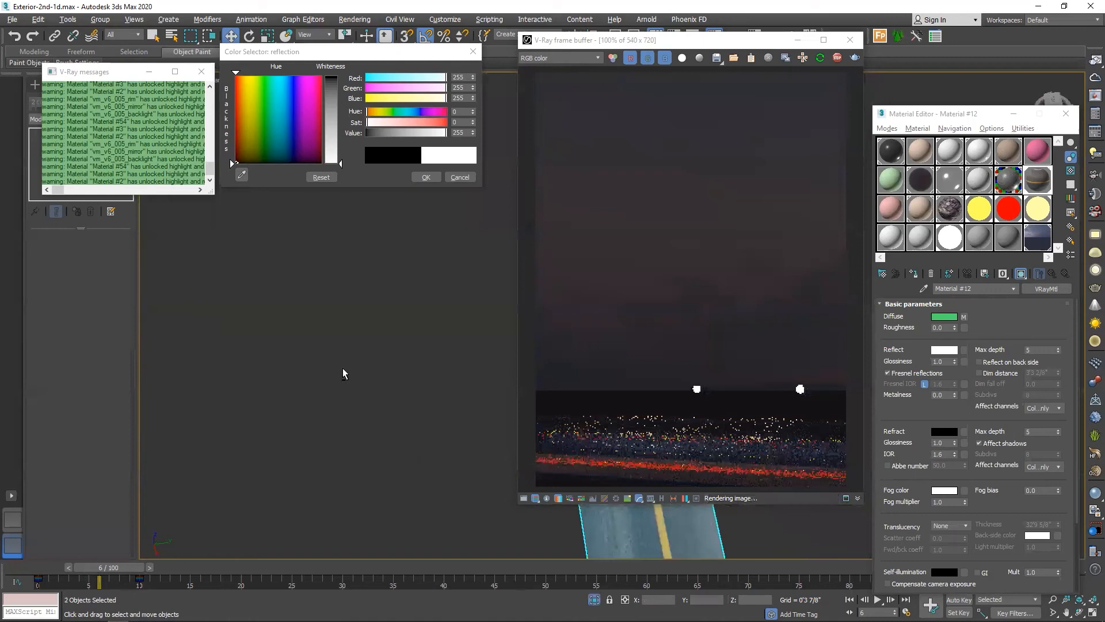
{"action": "middle_click_drag", "start_coordinate": [343, 367], "coordinate": [259, 395], "text": "alt"}
{"action": "middle_click_drag", "start_coordinate": [463, 354], "coordinate": [323, 390]}
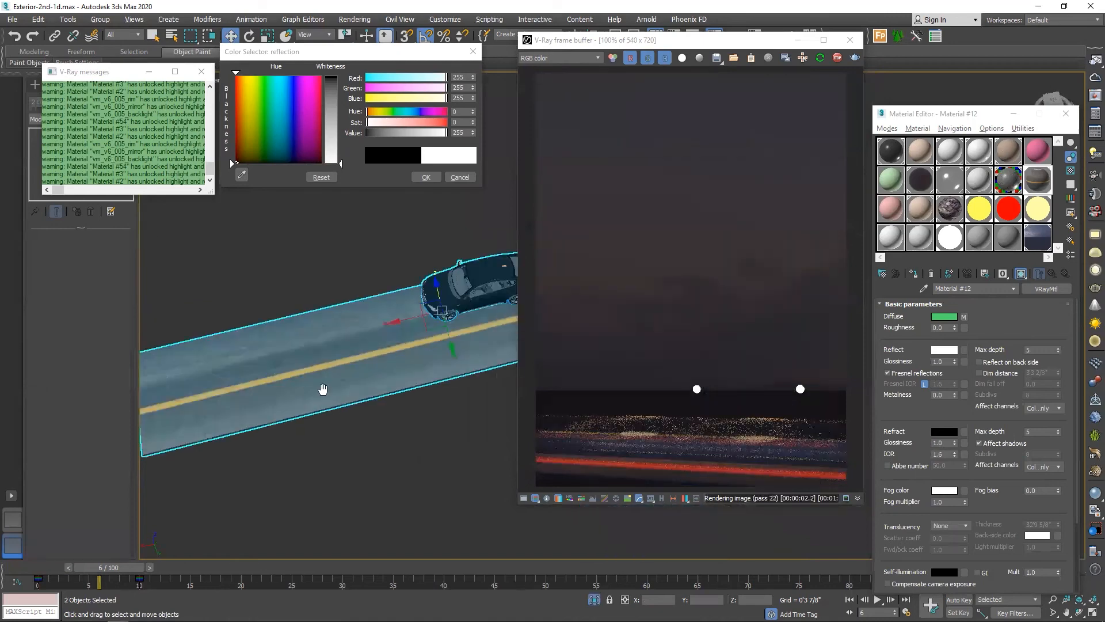
{"action": "left_click", "coordinate": [364, 438]}
{"action": "middle_click_drag", "start_coordinate": [477, 290], "coordinate": [351, 323]}
{"action": "scroll", "coordinate": [404, 302], "scroll_direction": "up", "scroll_amount": 3}
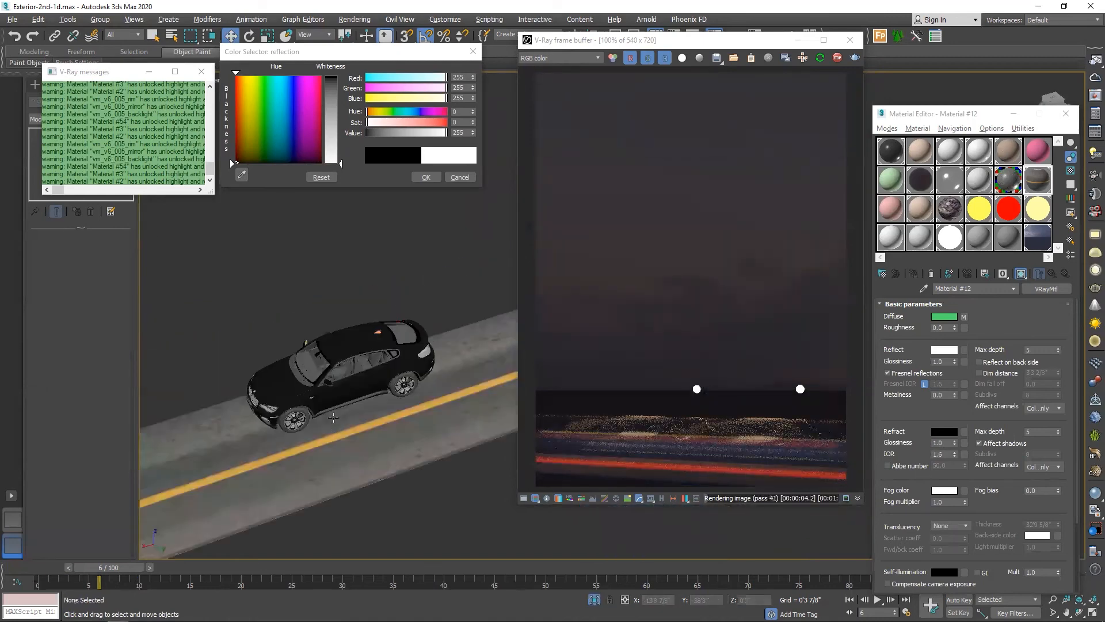
{"action": "scroll", "coordinate": [333, 417], "scroll_direction": "up", "scroll_amount": 4}
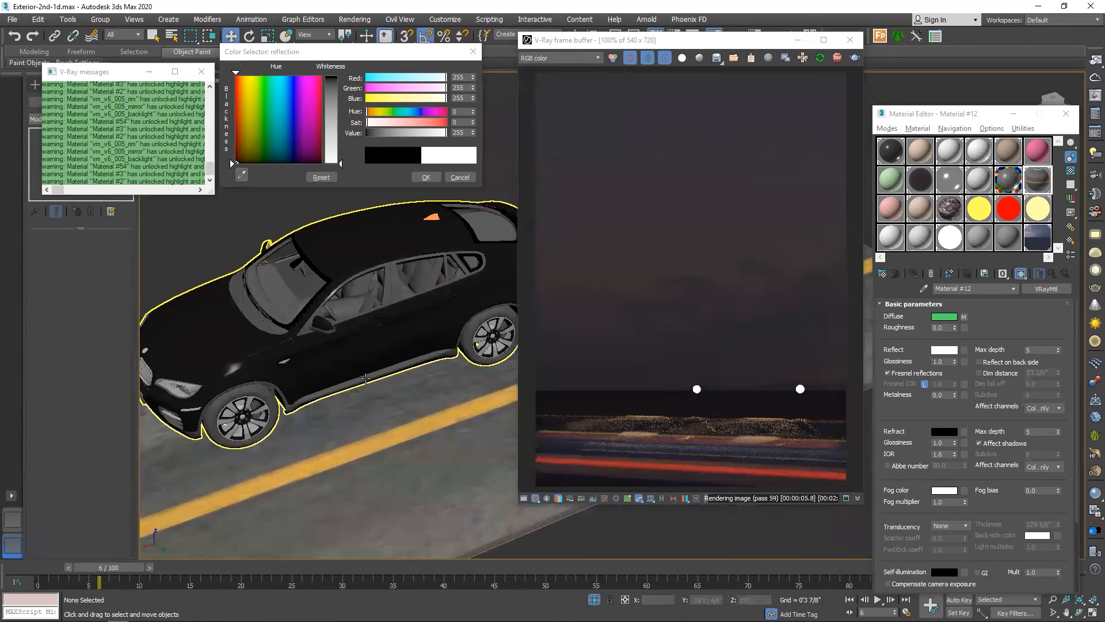
Step: Assign the red light material, Material #58d, to the side skirt element on the car's other side and check the render
{"action": "left_click", "coordinate": [403, 368]}
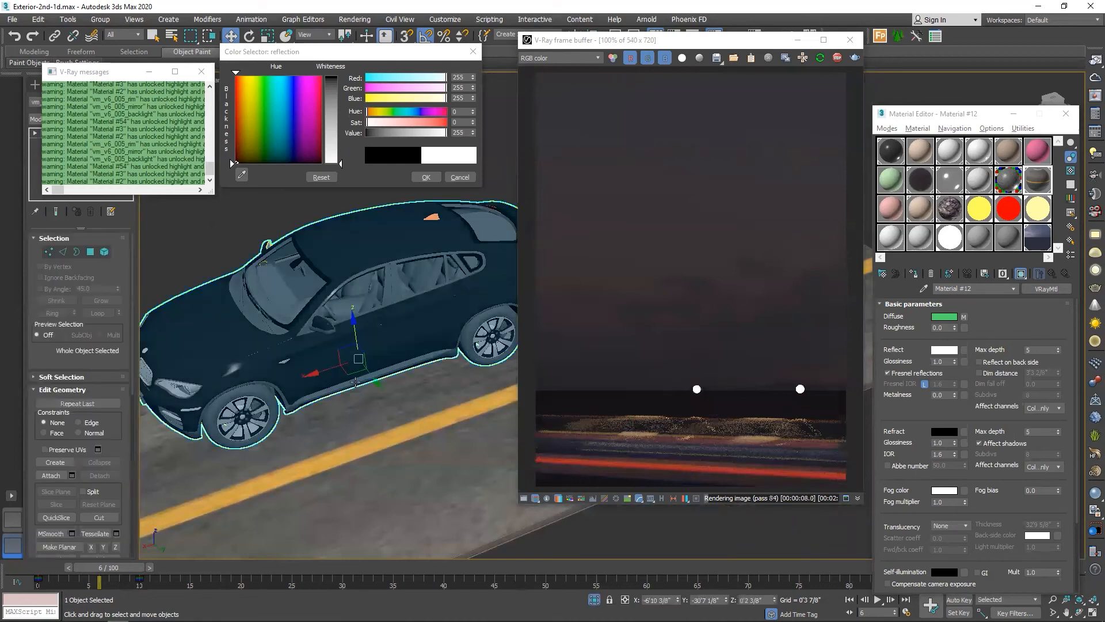
{"action": "key", "text": "5"}
{"action": "left_click", "coordinate": [374, 378]}
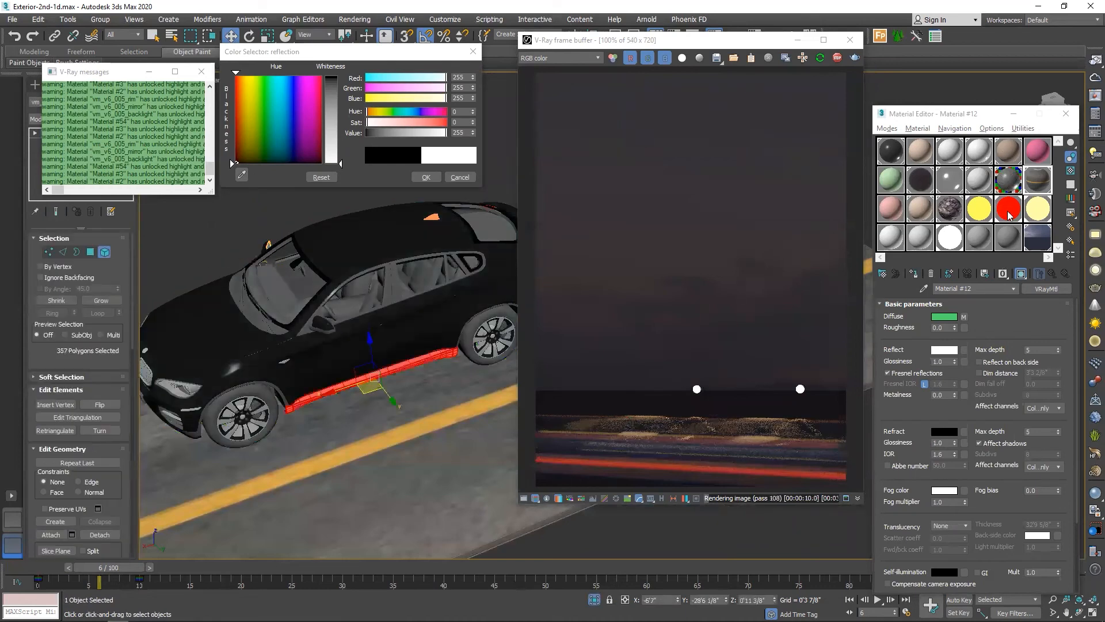
{"action": "left_click", "coordinate": [1008, 215]}
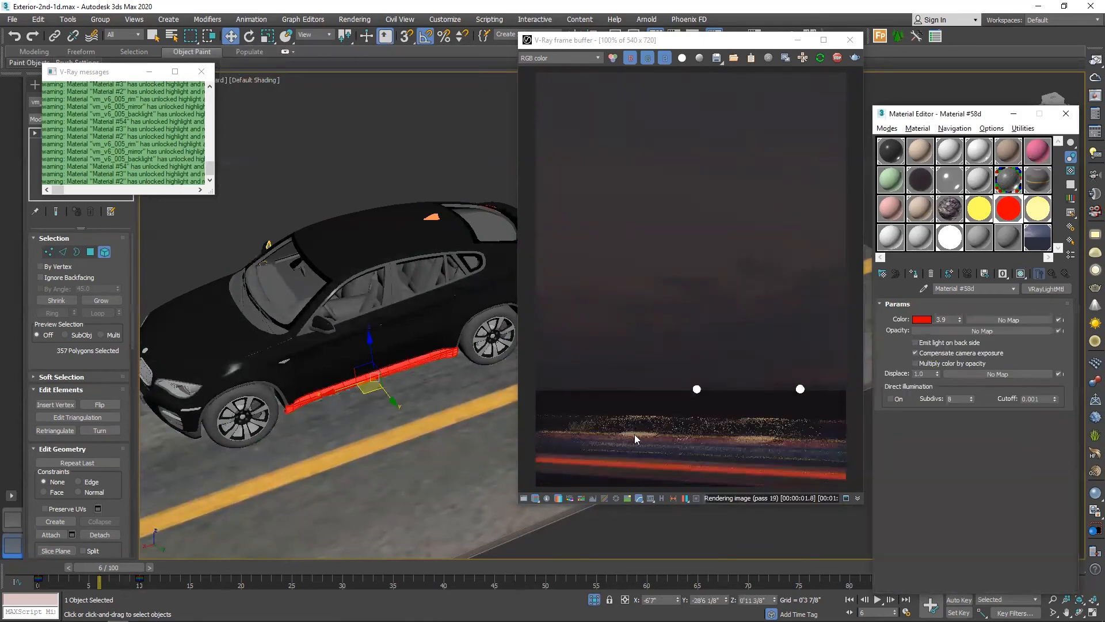
{"action": "scroll", "coordinate": [708, 440], "scroll_direction": "up", "scroll_amount": 1}
{"action": "scroll", "coordinate": [290, 363], "scroll_direction": "down", "scroll_amount": 1}
Step: Assign the orange Material #58df to the small front fender element and the yellow Material #58 to the side mirror's lower element
{"action": "left_click", "coordinate": [285, 361]}
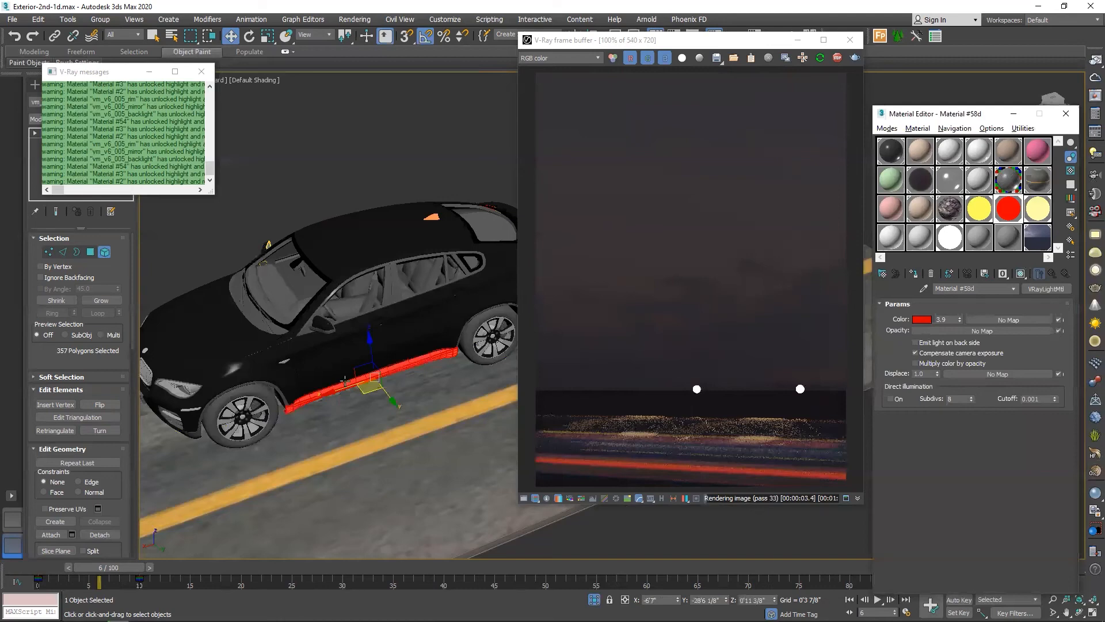
{"action": "left_click", "coordinate": [1038, 208]}
{"action": "left_click", "coordinate": [916, 274]}
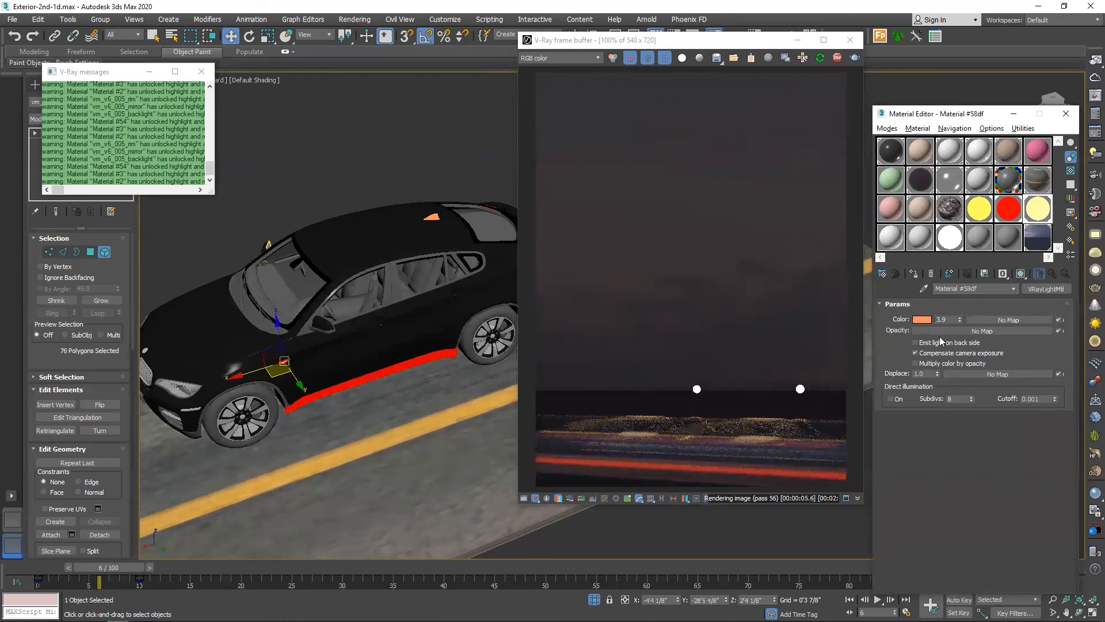
{"action": "left_click", "coordinate": [323, 323], "text": "ctrl"}
{"action": "scroll", "coordinate": [346, 332], "scroll_direction": "up", "scroll_amount": 5}
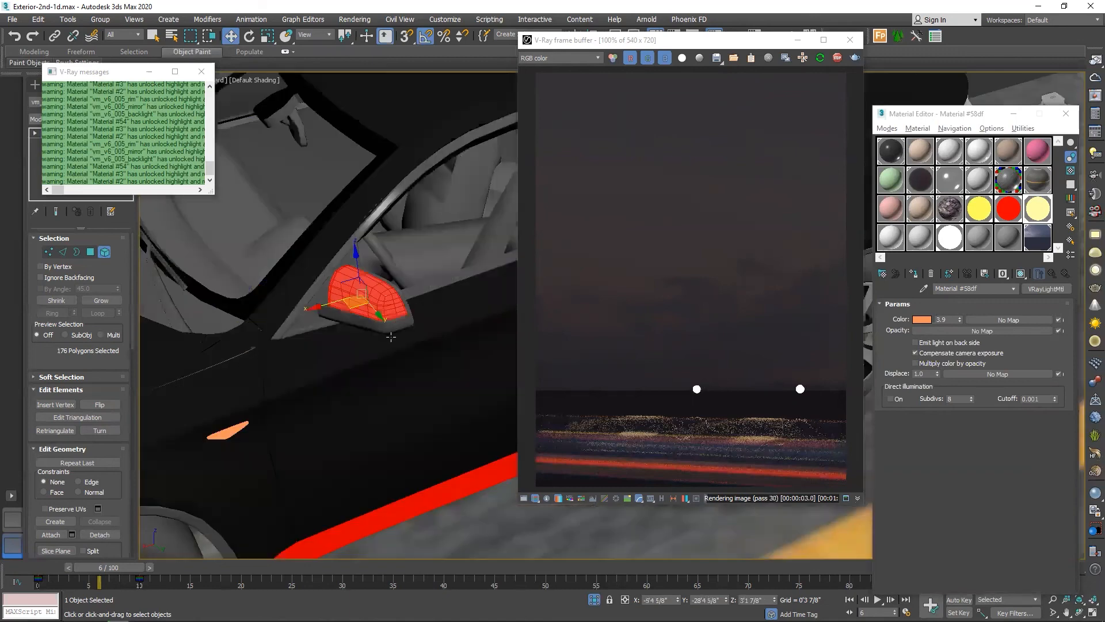
{"action": "left_click", "coordinate": [389, 330]}
{"action": "left_click", "coordinate": [981, 209]}
{"action": "left_click", "coordinate": [916, 274]}
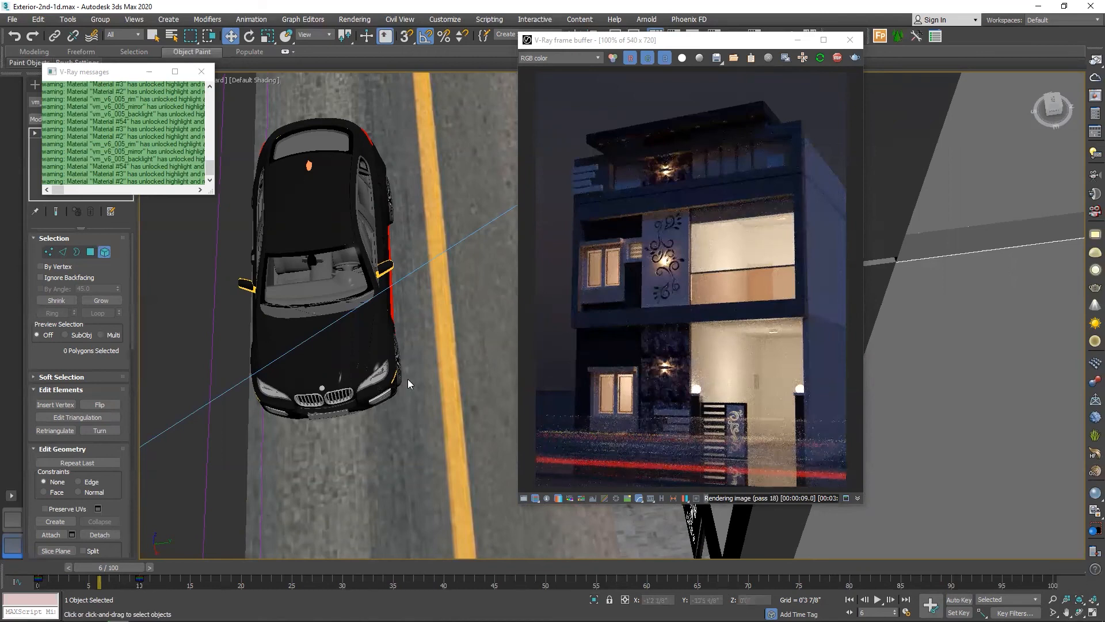
Step: Select the whole car and place a duplicate of it on the road in front of the house
{"action": "scroll", "coordinate": [410, 383], "scroll_direction": "down", "scroll_amount": 3}
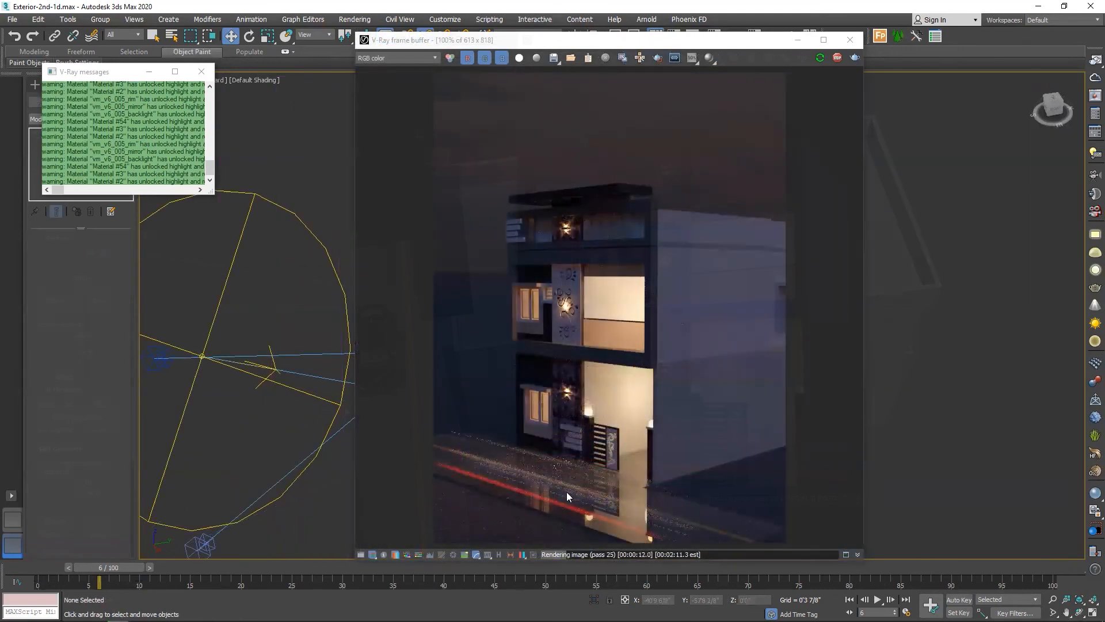
{"action": "scroll", "coordinate": [627, 392], "scroll_direction": "down", "scroll_amount": 3}
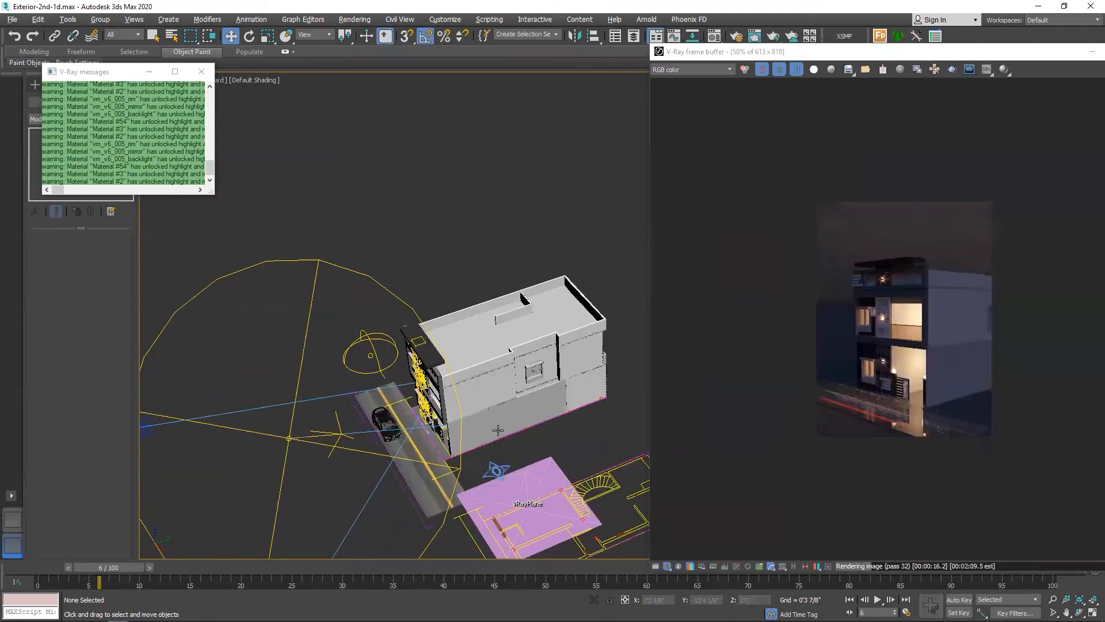
{"action": "middle_click_drag", "start_coordinate": [430, 505], "coordinate": [481, 518], "text": "alt"}
{"action": "left_click", "coordinate": [461, 517]}
{"action": "scroll", "coordinate": [462, 517], "scroll_direction": "up", "scroll_amount": 5}
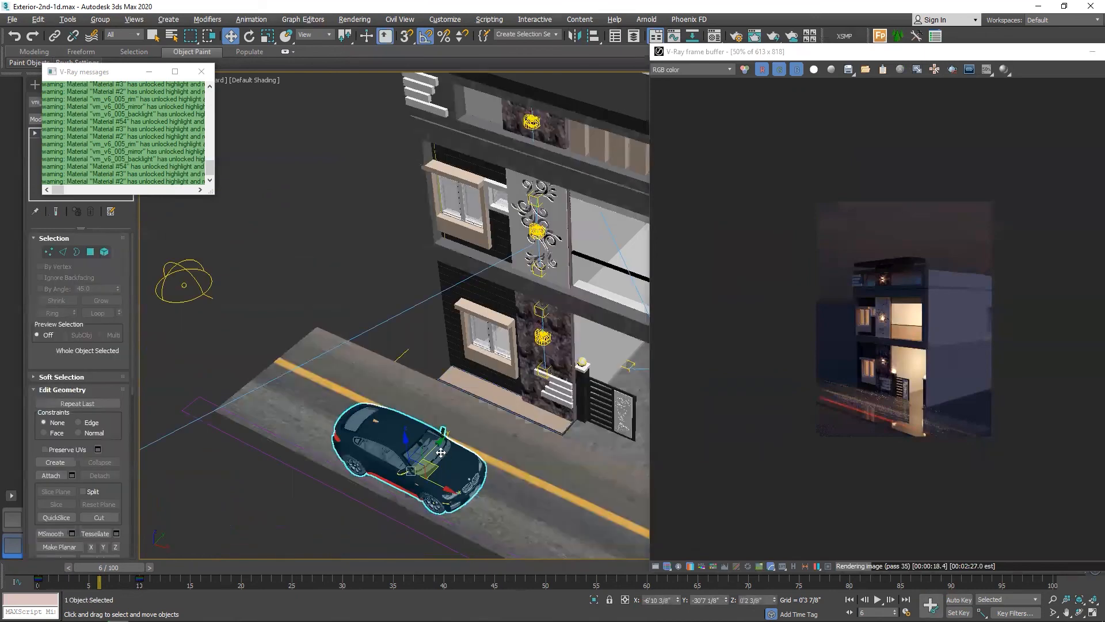
{"action": "mouse_move", "coordinate": [480, 449]}
{"action": "left_mouse_down", "text": "shift"}
{"action": "mouse_move", "coordinate": [489, 427]}
{"action": "mouse_move", "coordinate": [582, 530]}
{"action": "left_mouse_up", "text": "shift"}
{"action": "left_click_drag", "start_coordinate": [337, 359], "coordinate": [308, 399], "text": "shift"}
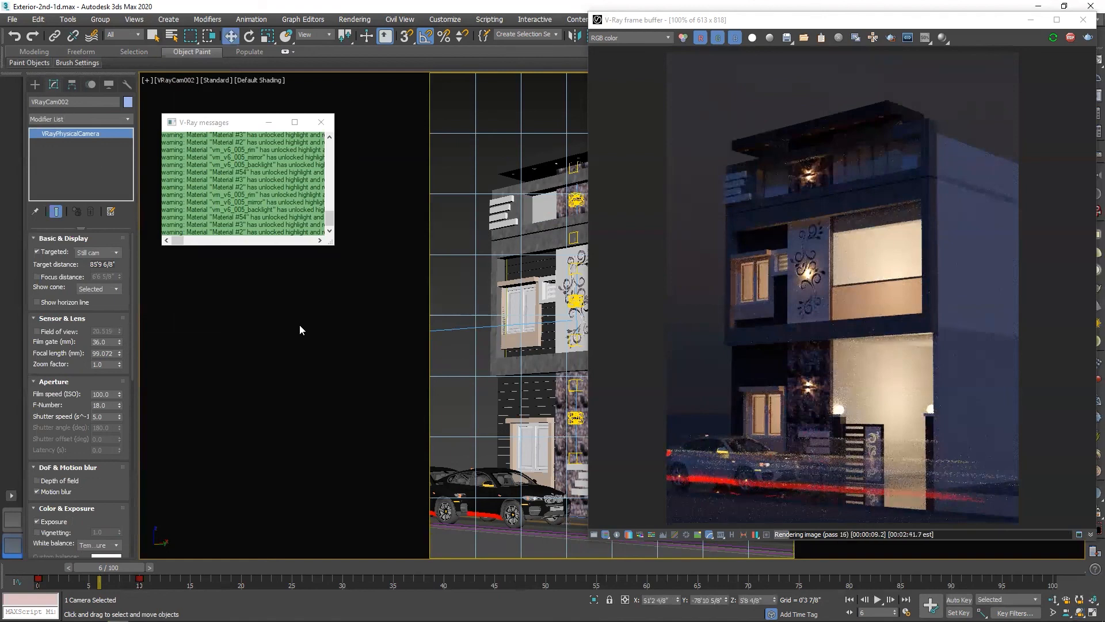
Step: Show all four viewports and rotate the dome light, VRayLight003, 10 degrees about the Z axis
{"action": "left_click", "coordinate": [367, 250]}
{"action": "key", "text": "alt+w"}
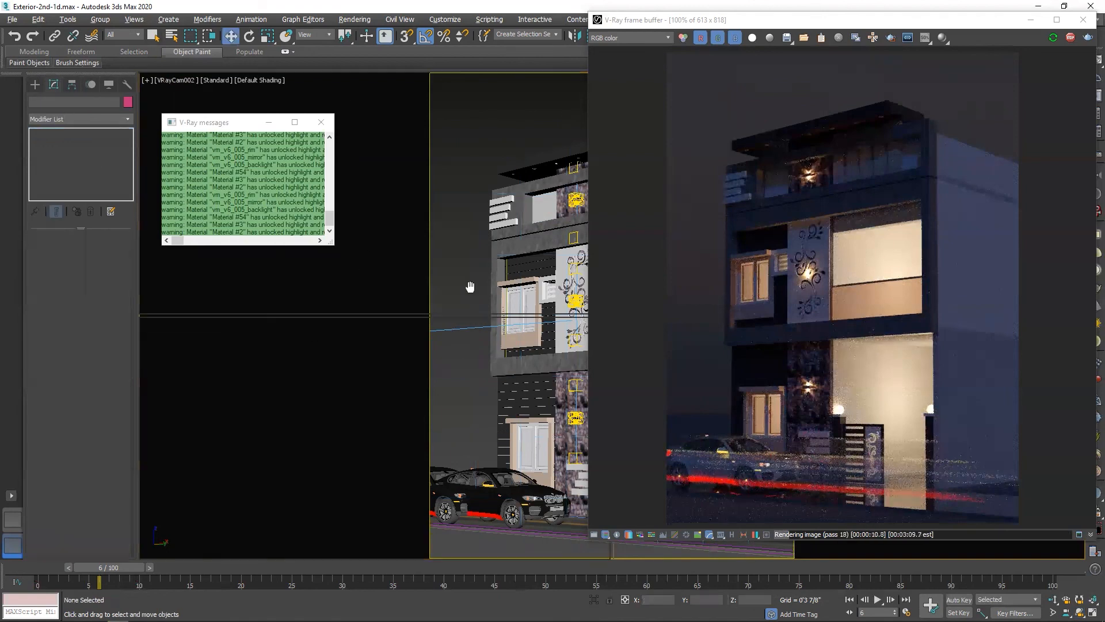
{"action": "scroll", "coordinate": [380, 269], "scroll_direction": "down", "scroll_amount": 3}
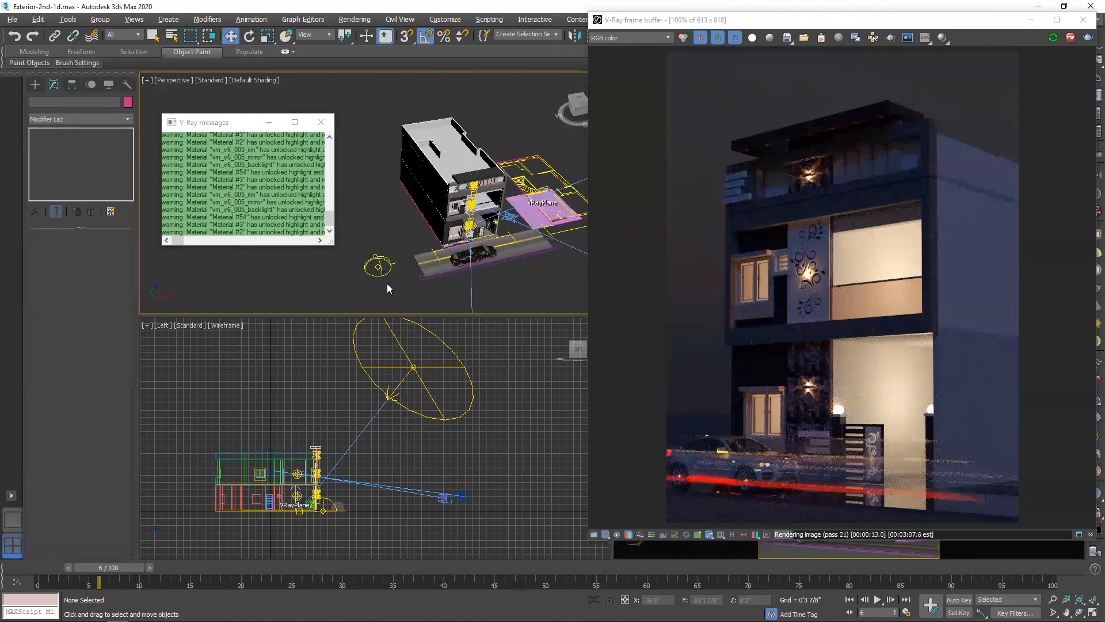
{"action": "left_click", "coordinate": [378, 267]}
{"action": "key", "text": "e"}
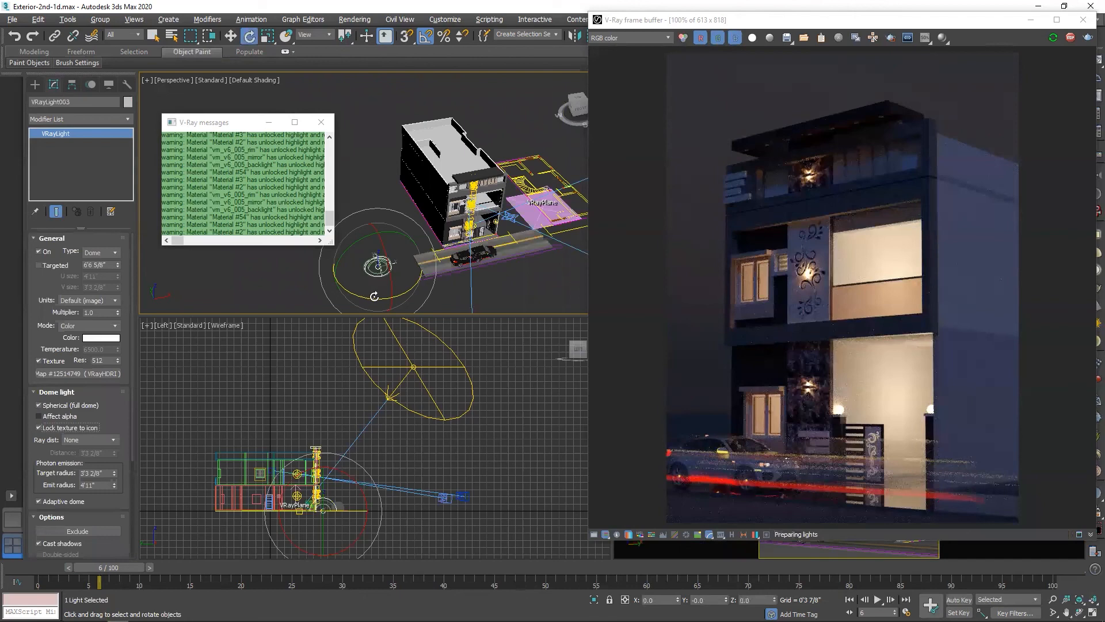
{"action": "left_click_drag", "start_coordinate": [374, 297], "coordinate": [0, 419]}
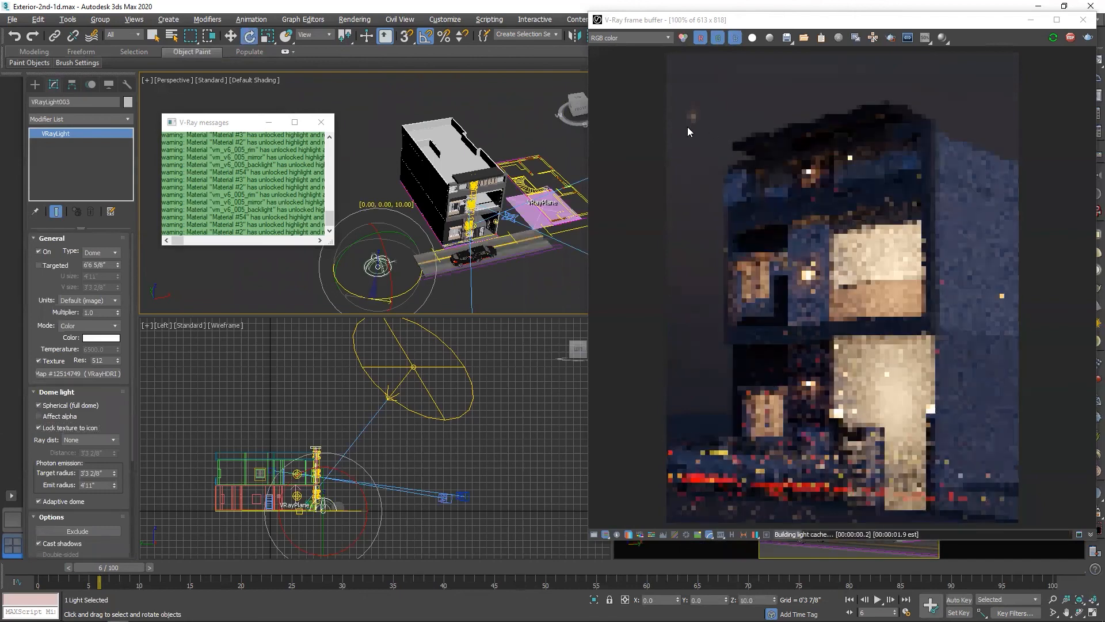
Step: Move VRaySun001 in a top view to behind the house, at about X -91' and Y 134'
{"action": "left_click", "coordinate": [435, 363]}
{"action": "scroll", "coordinate": [323, 458], "scroll_direction": "down", "scroll_amount": 3}
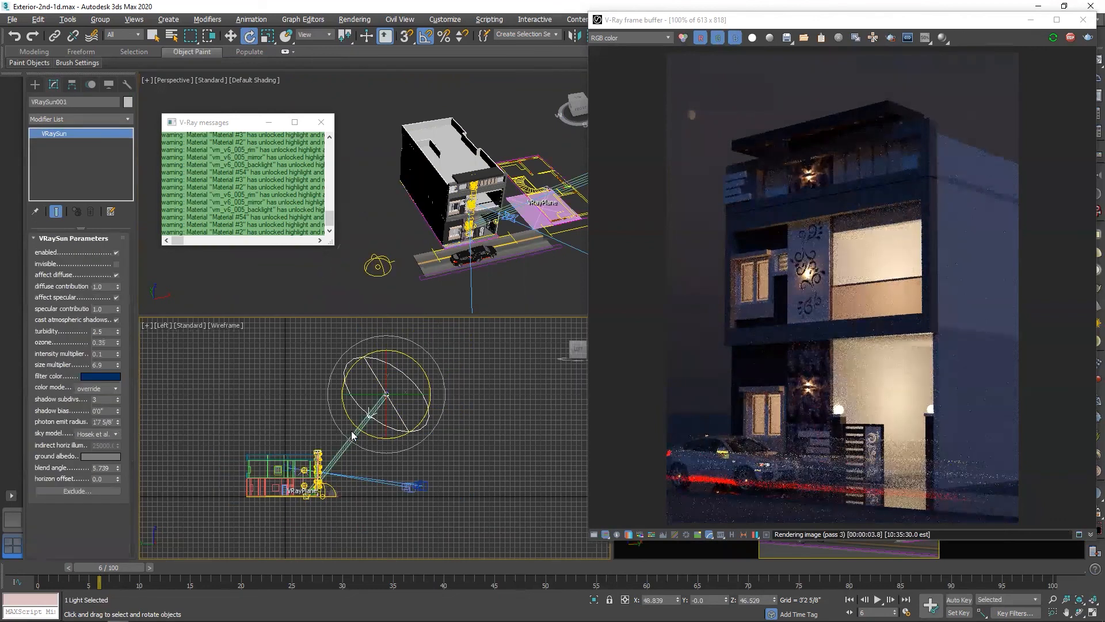
{"action": "key", "text": "t"}
{"action": "scroll", "coordinate": [415, 489], "scroll_direction": "down", "scroll_amount": 2}
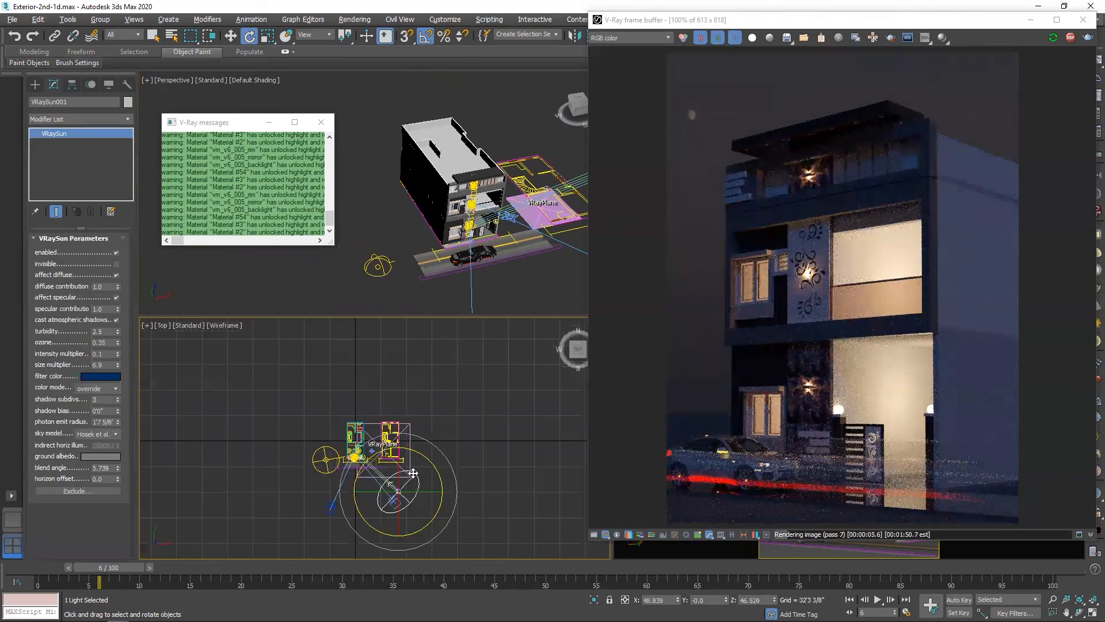
{"action": "key", "text": "w"}
{"action": "left_click_drag", "start_coordinate": [408, 481], "coordinate": [306, 332]}
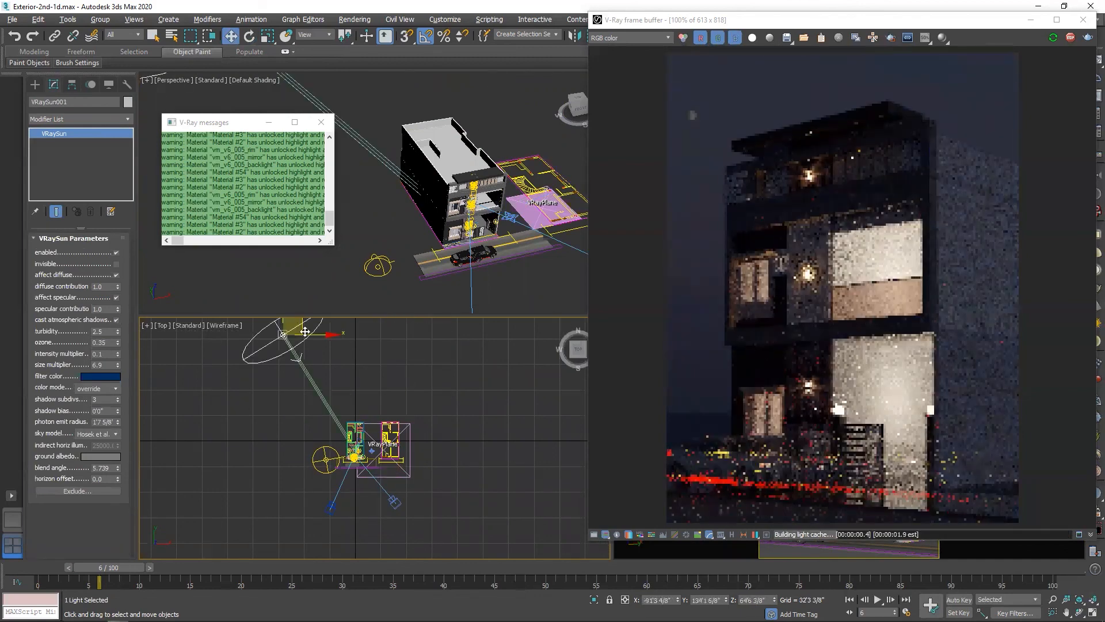